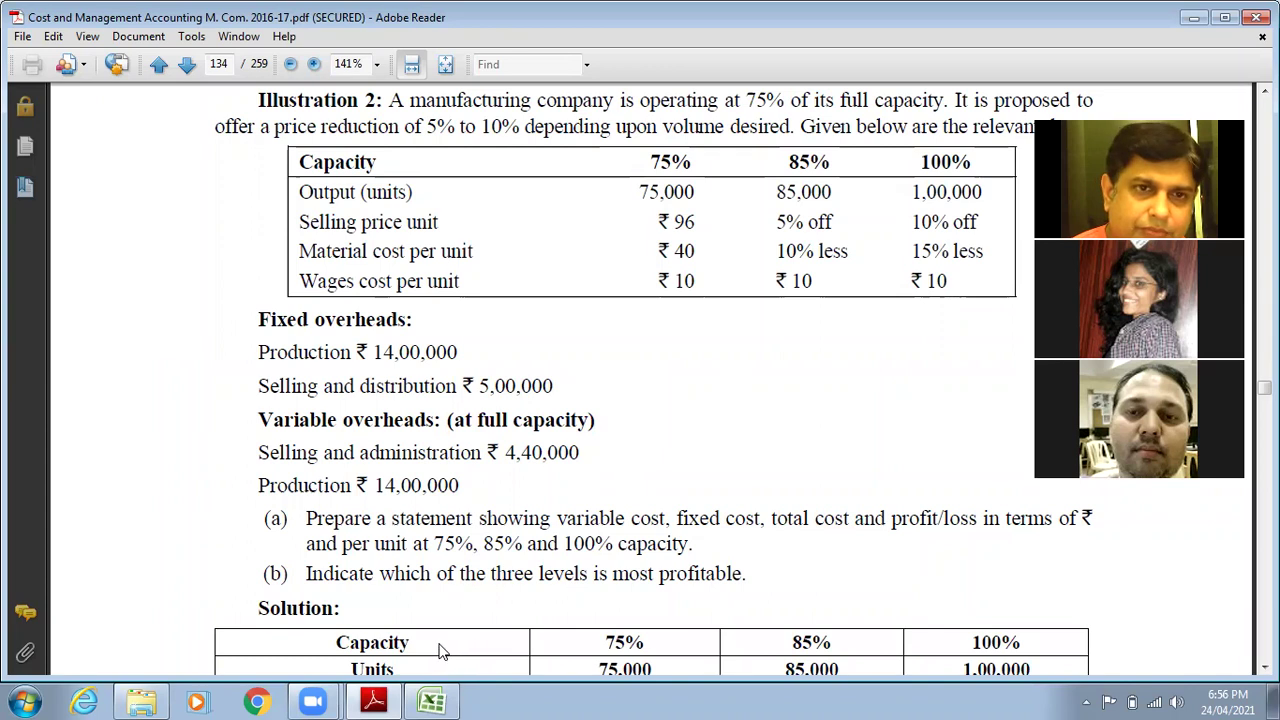
Step: Switch to the Marginal Costing workbook in Excel and hide the budget figures in C4:H14 by colouring their text white
left_click(431, 701)
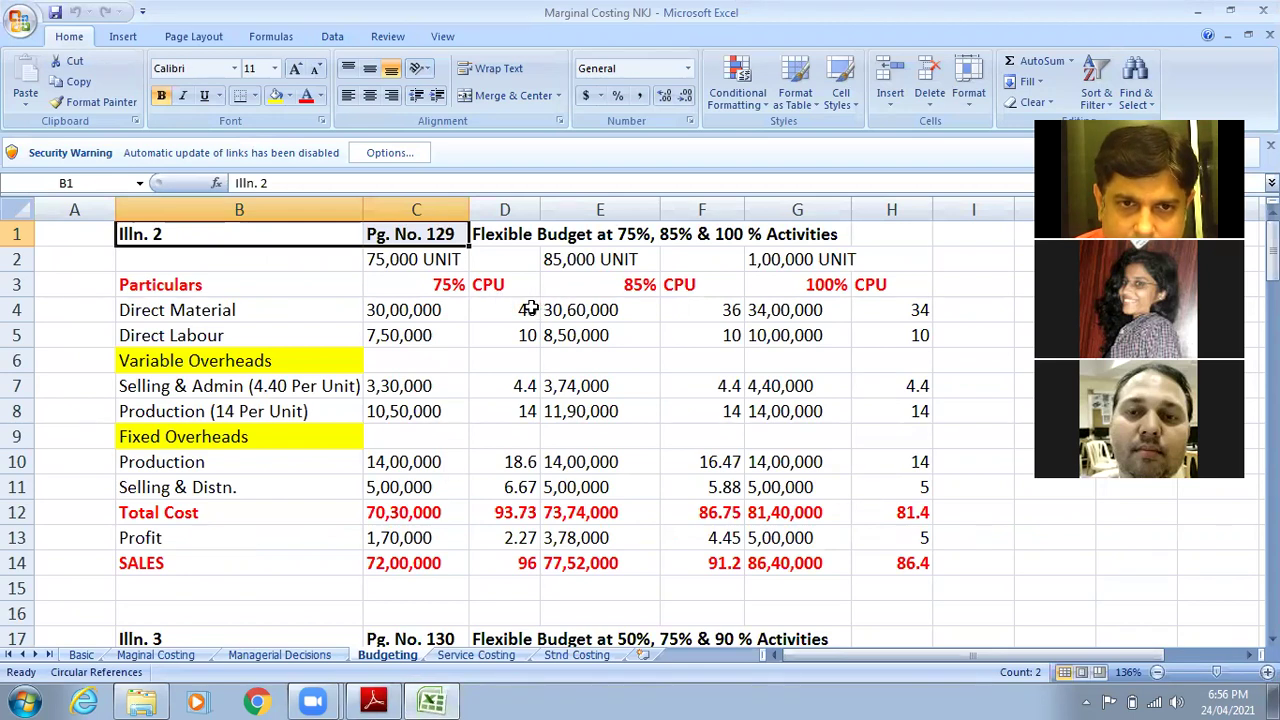
left_click_drag(399, 314, 878, 565)
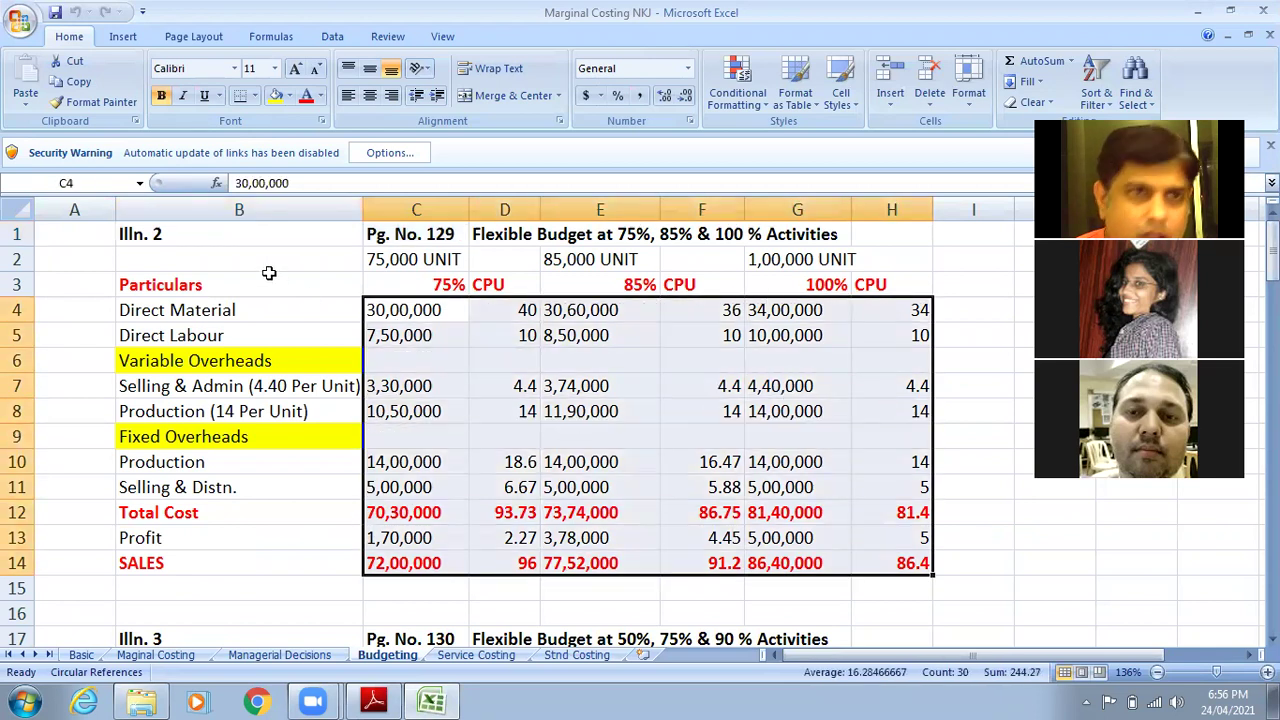
left_click(320, 96)
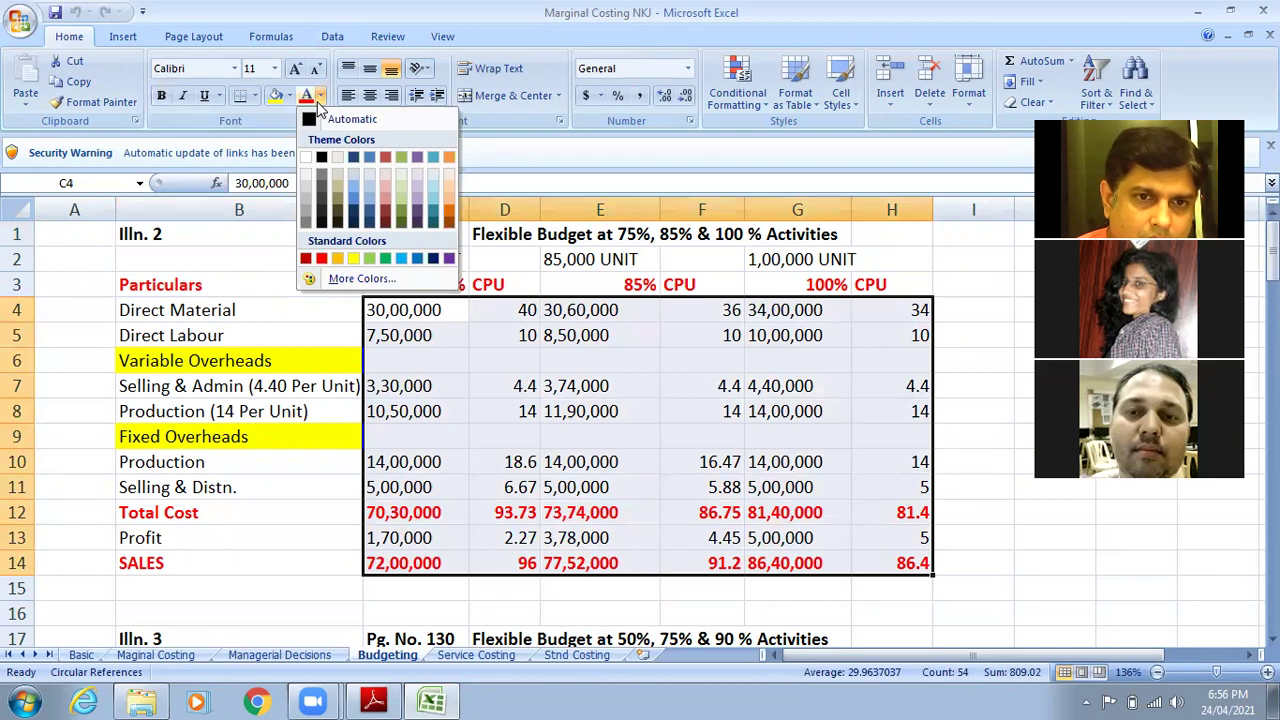
left_click(306, 157)
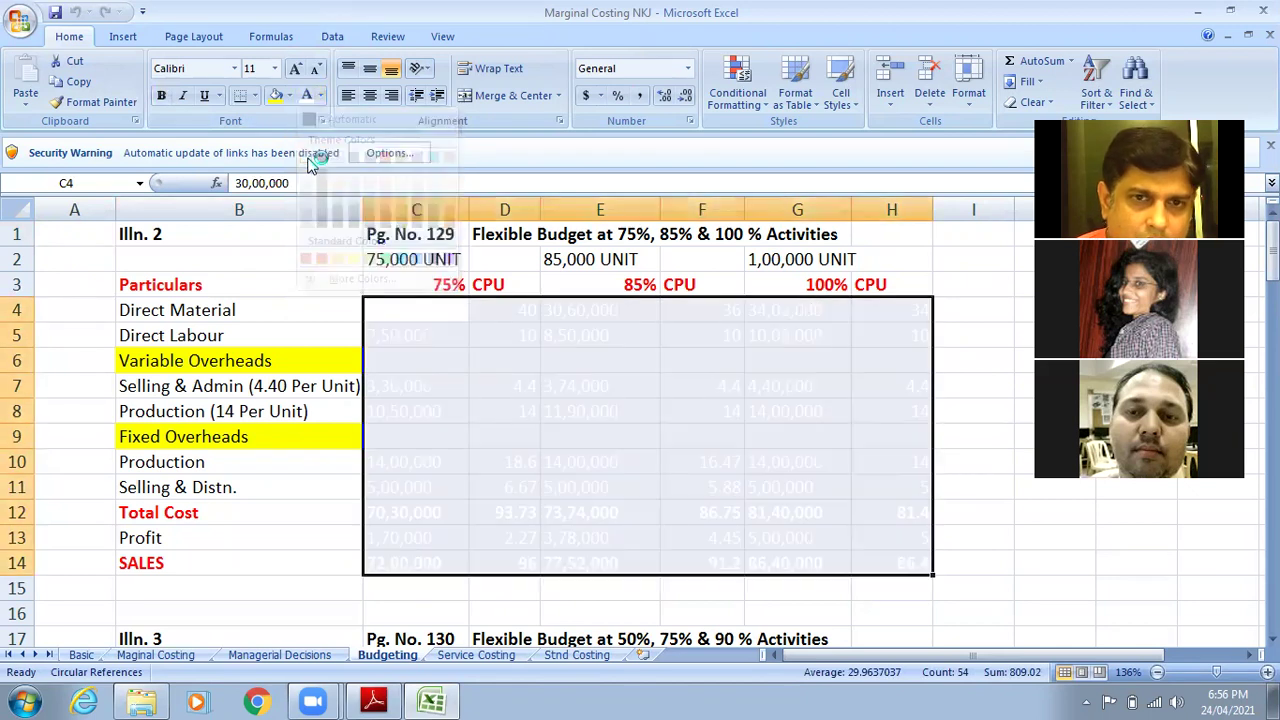
left_click(957, 322)
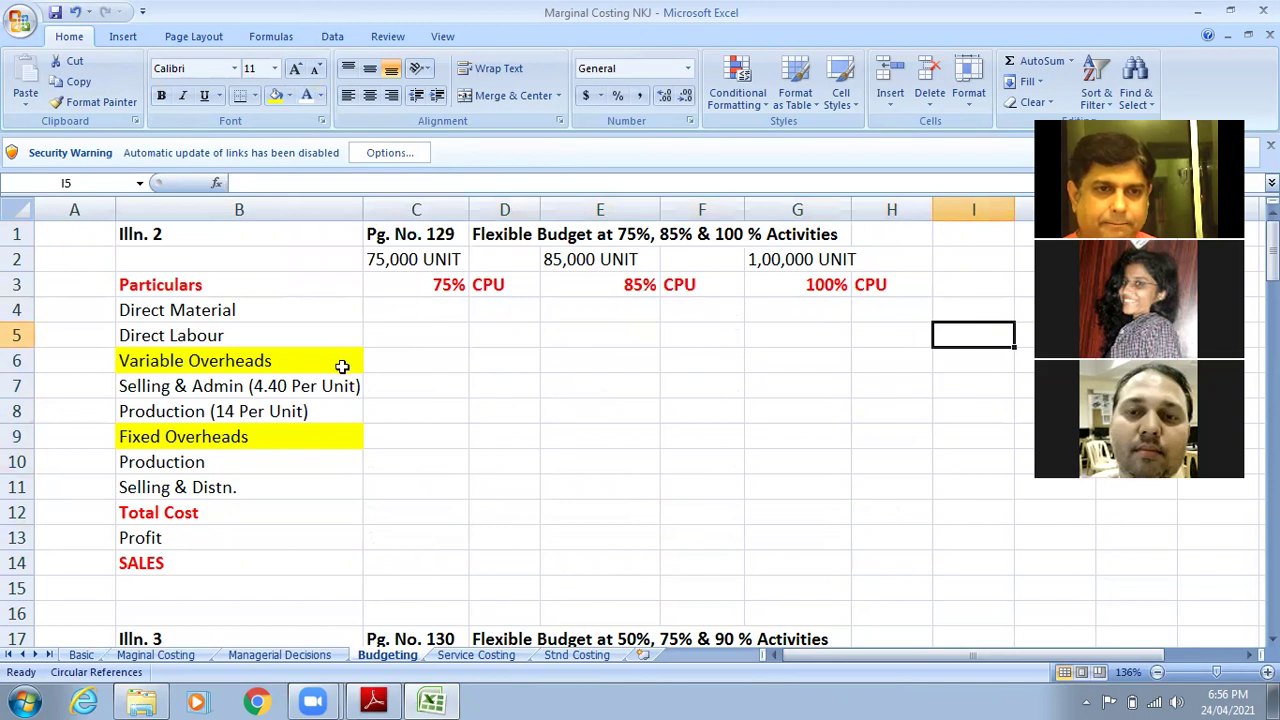
Step: Switch to the PDF in Adobe Reader and highlight Illustration 2's fixed overheads, followed by its variable overheads at full capacity
left_click(374, 700)
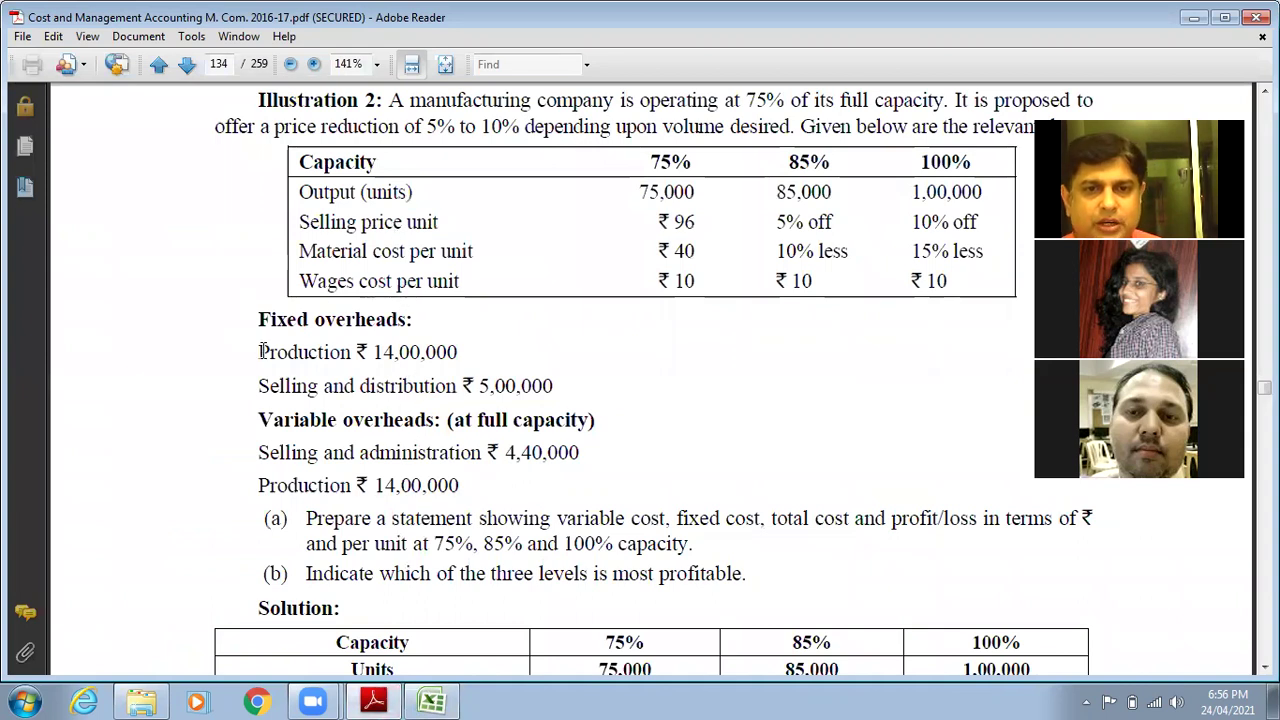
left_click_drag(262, 351, 548, 395)
left_click_drag(262, 420, 420, 497)
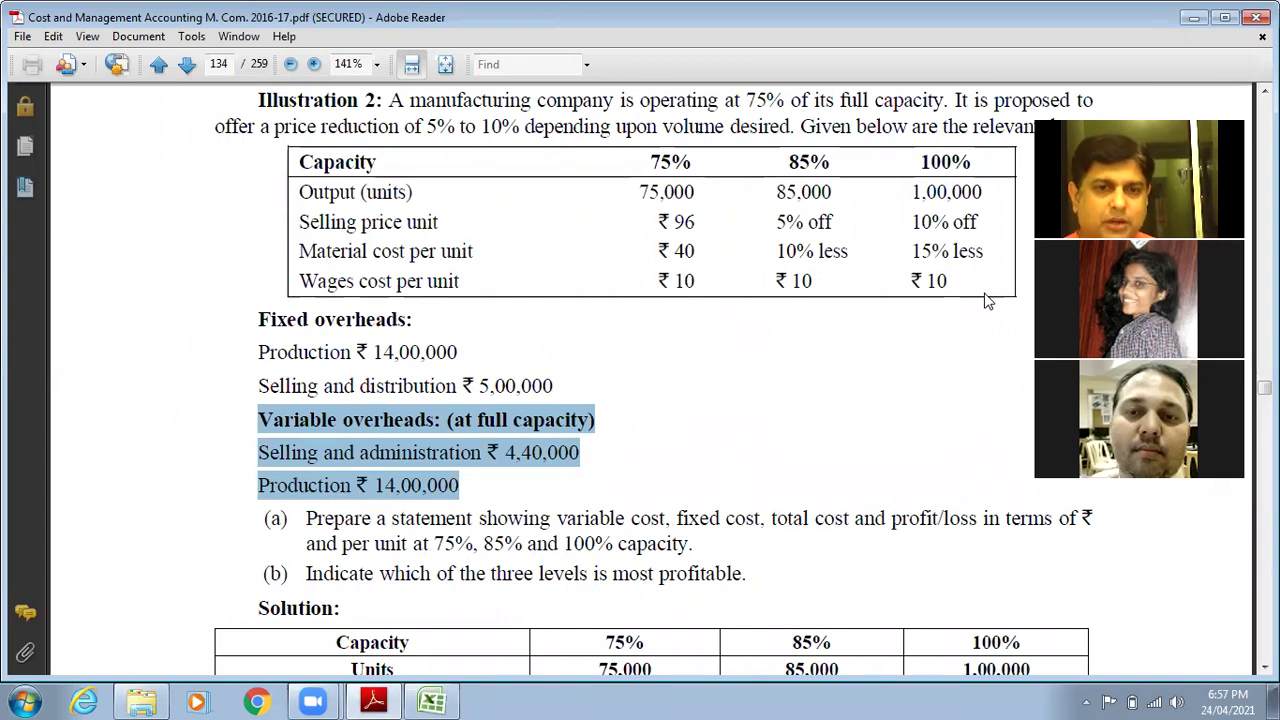
Step: Return to the Excel workbook and change the 75% column heading in C3 to "Amt. 75%"
left_click(440, 700)
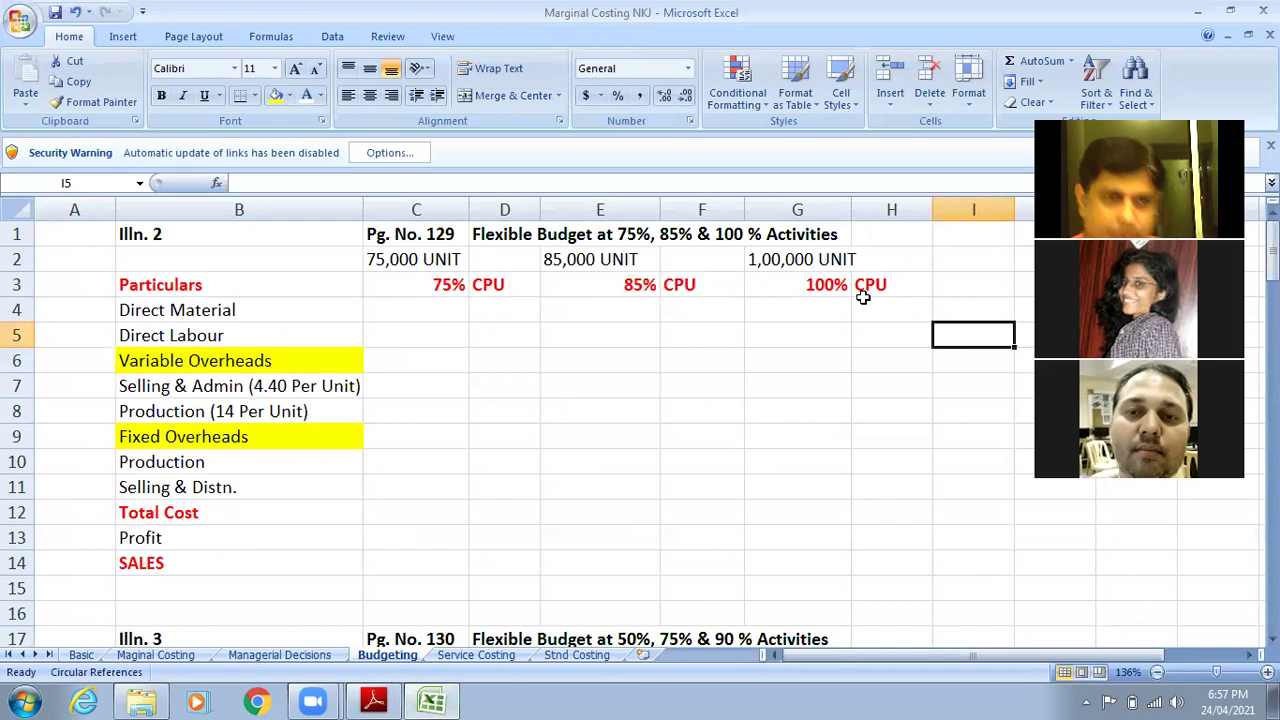
double_click(437, 284)
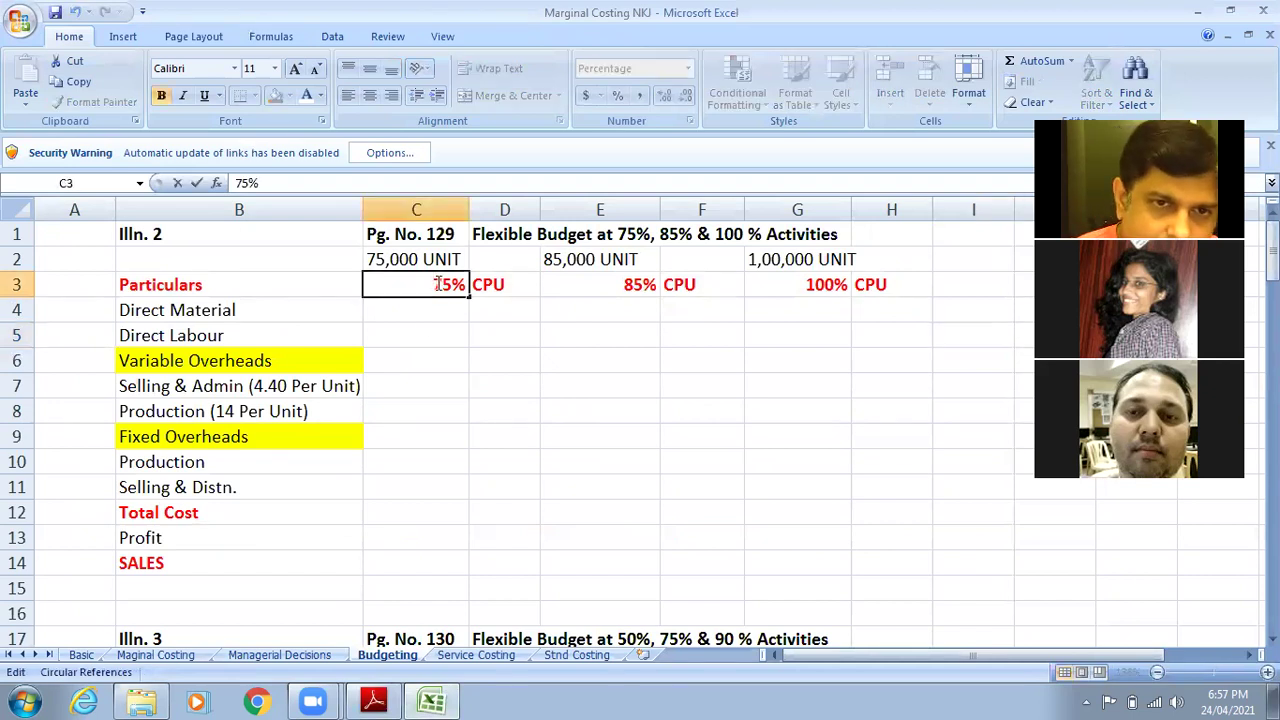
type("Rs")
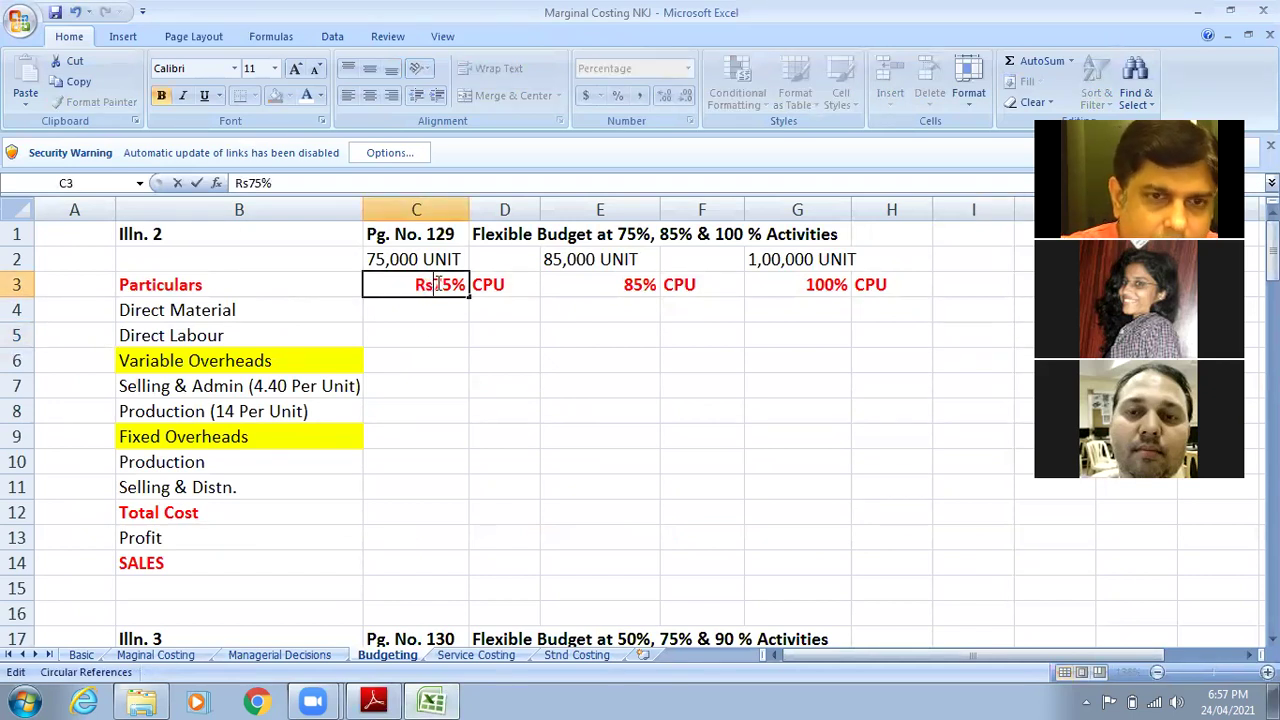
type(".")
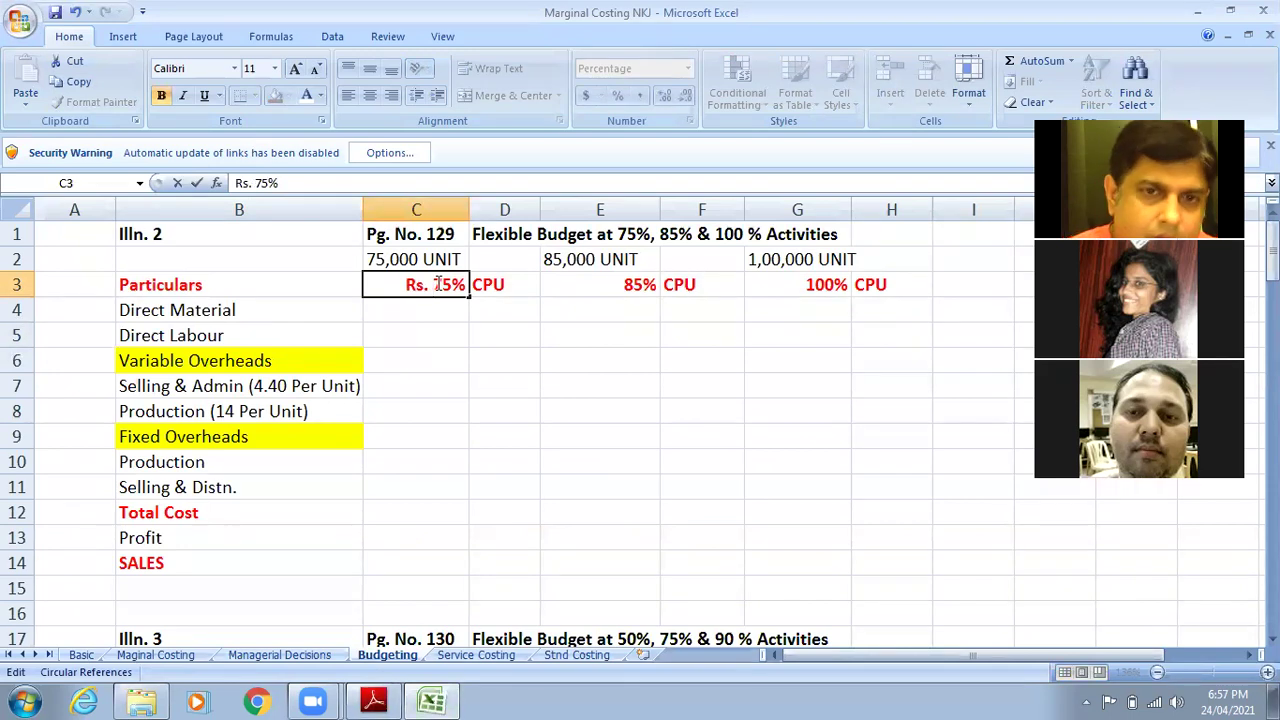
left_click_drag(433, 287, 366, 288)
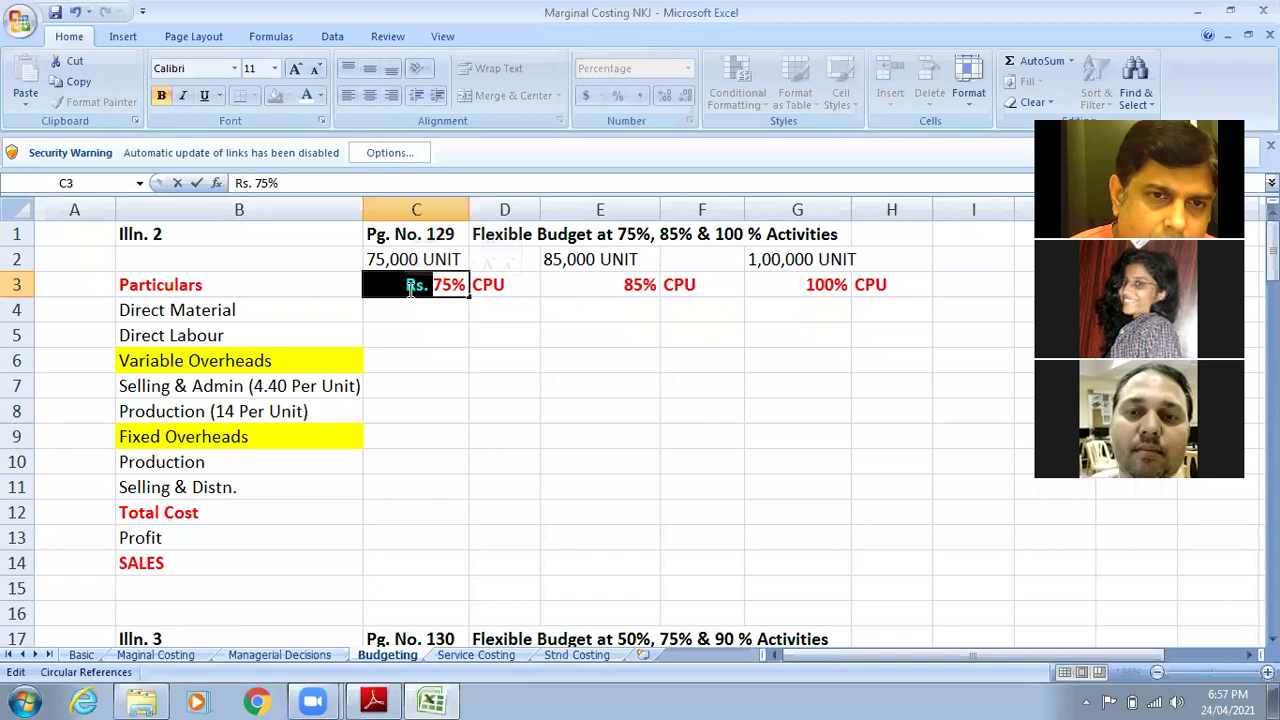
left_click(422, 292)
left_click_drag(428, 292, 393, 293)
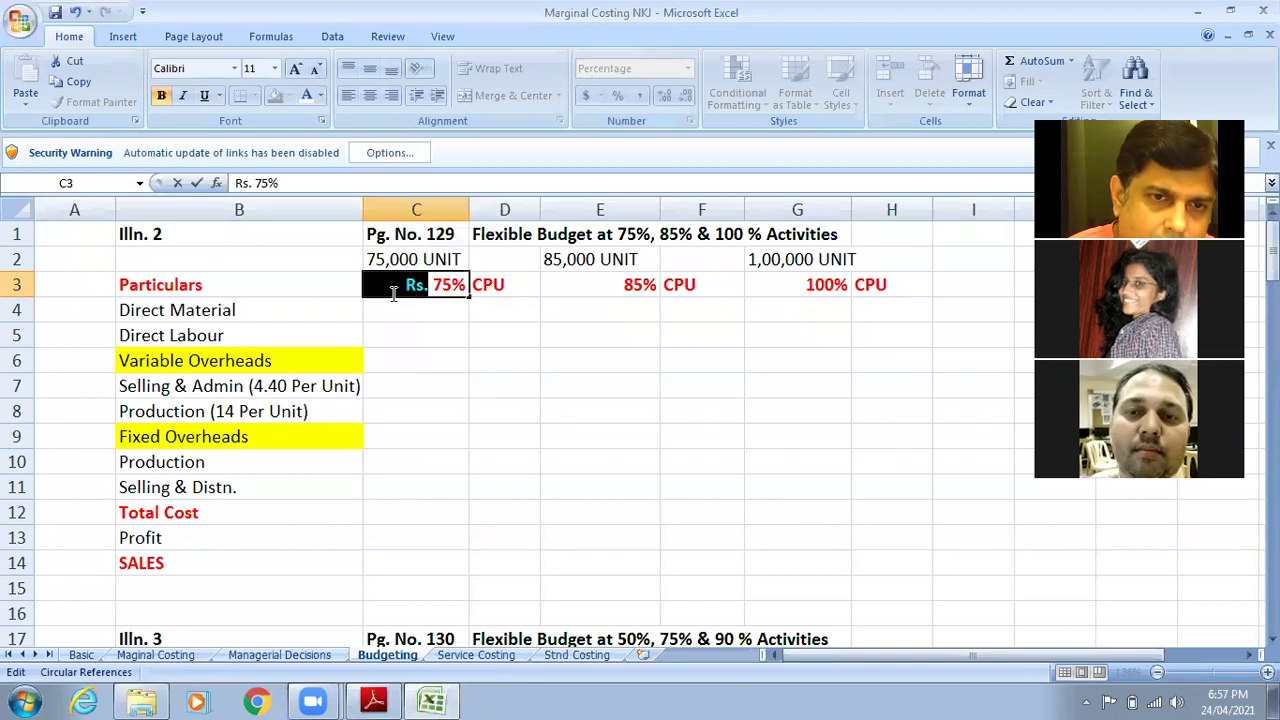
type("Amount")
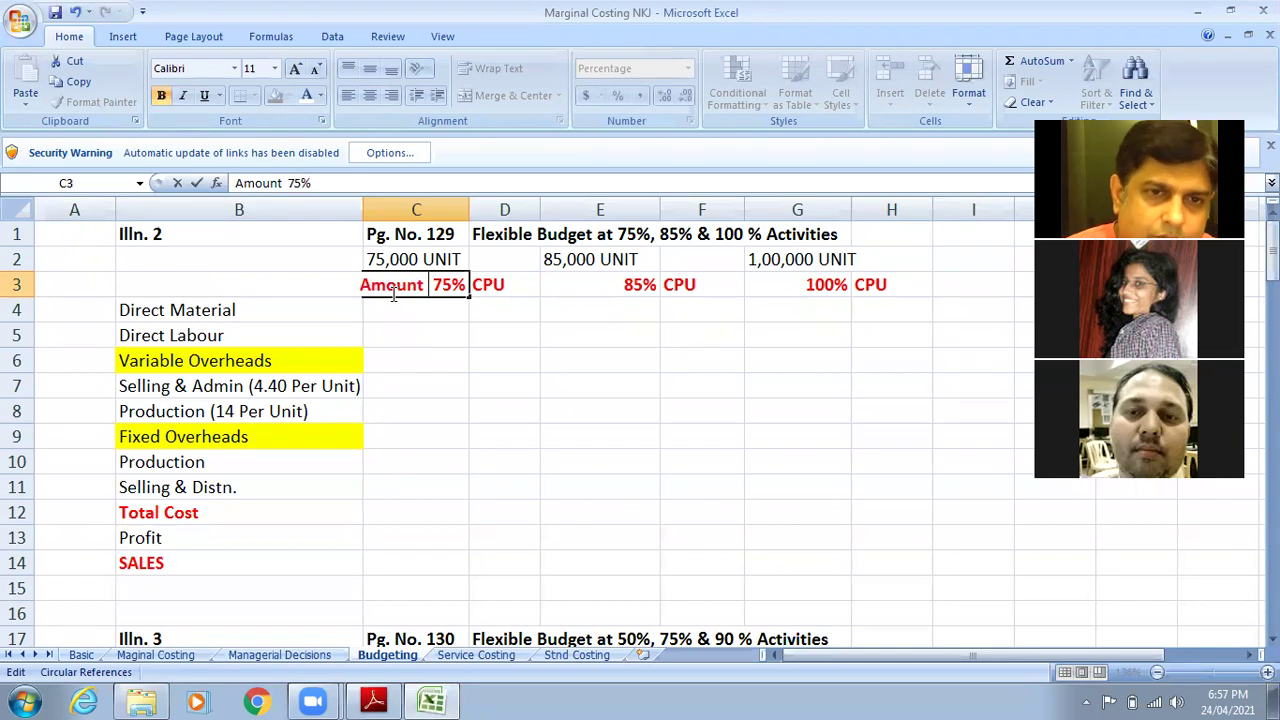
key("BackSpace")
key("BackSpace")
key("BackSpace")
key("BackSpace")
type("t.")
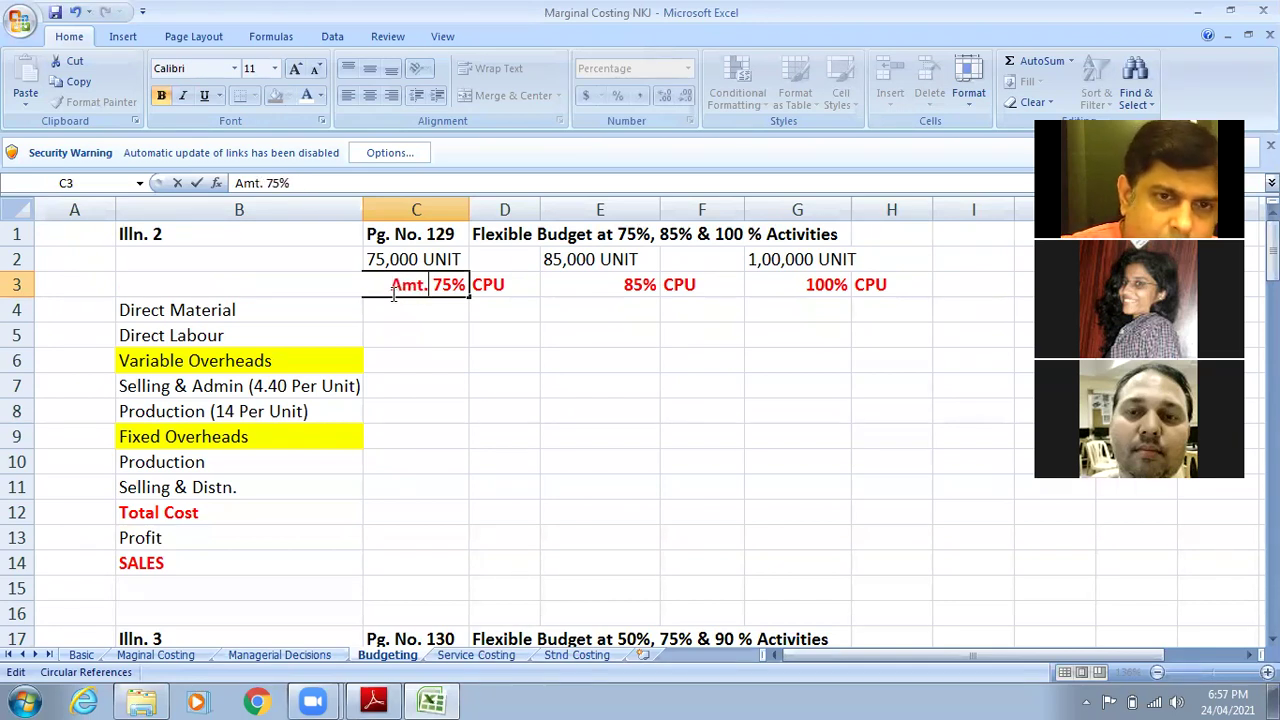
left_click(414, 362)
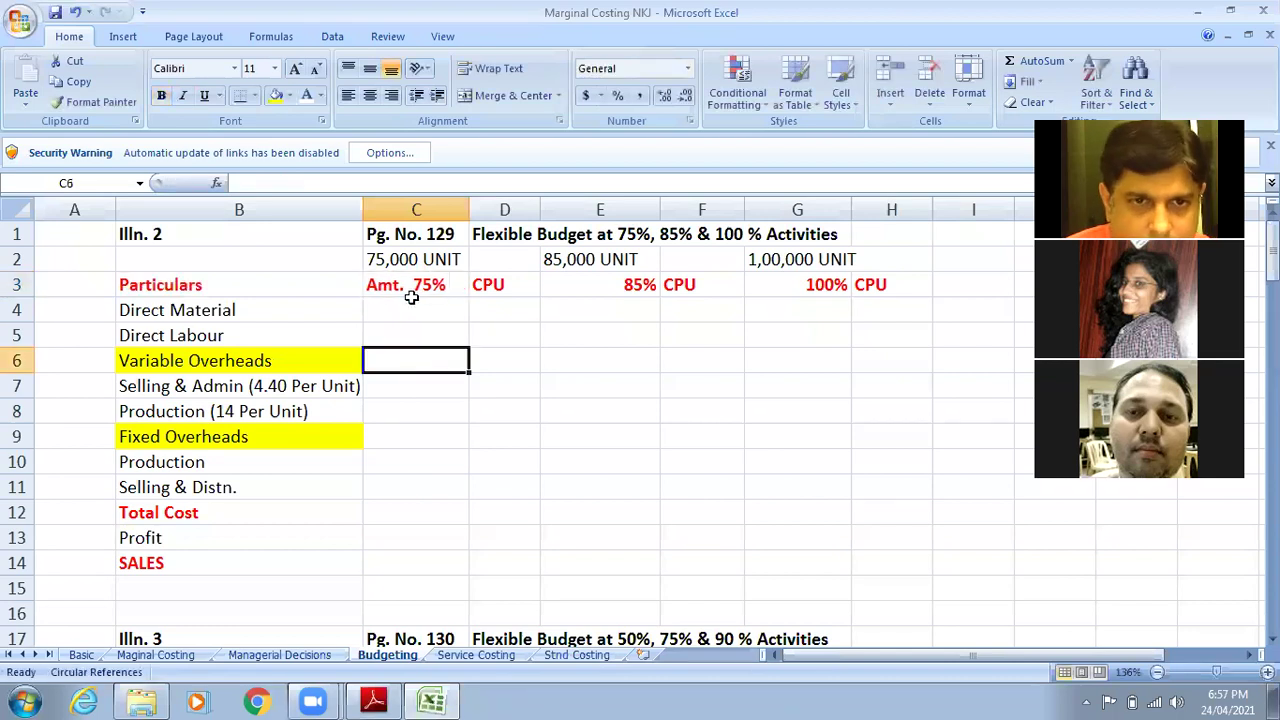
Step: Copy the "Amt." prefix from C3 and insert it before 85% in the E3 heading
left_click(408, 285)
double_click(408, 285)
left_click_drag(405, 285, 364, 285)
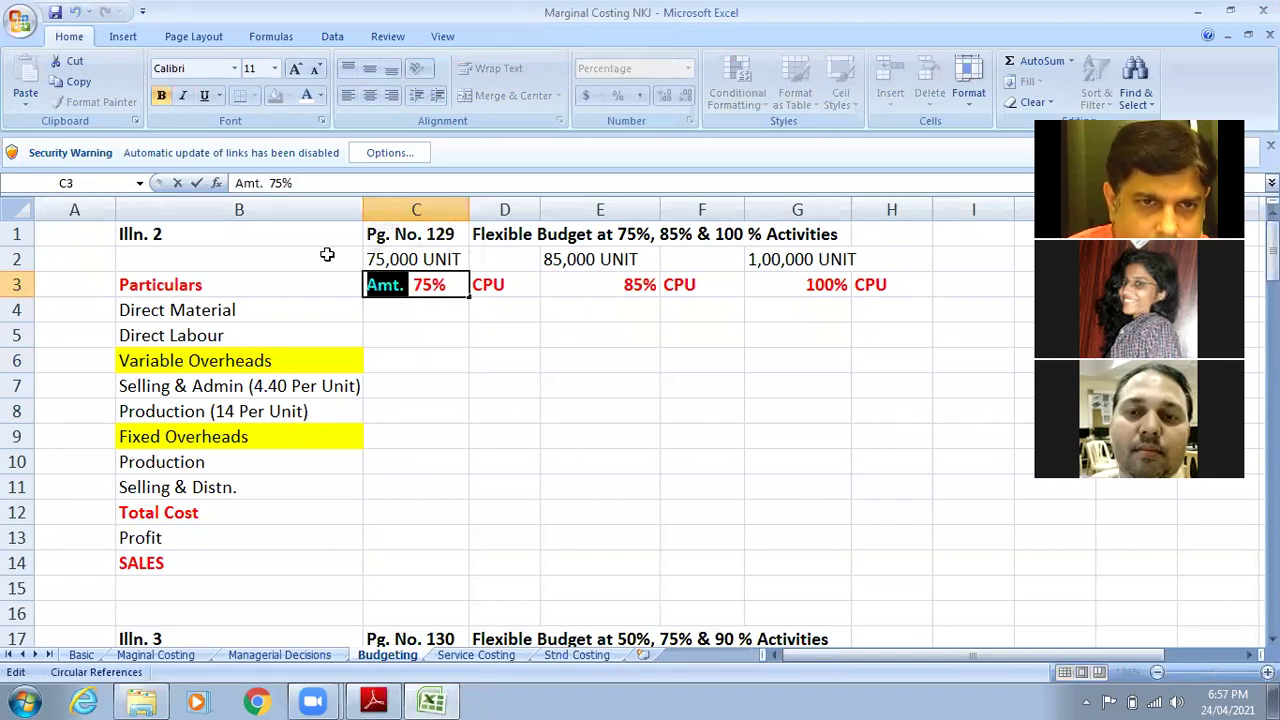
left_click(594, 283)
left_click(15, 80)
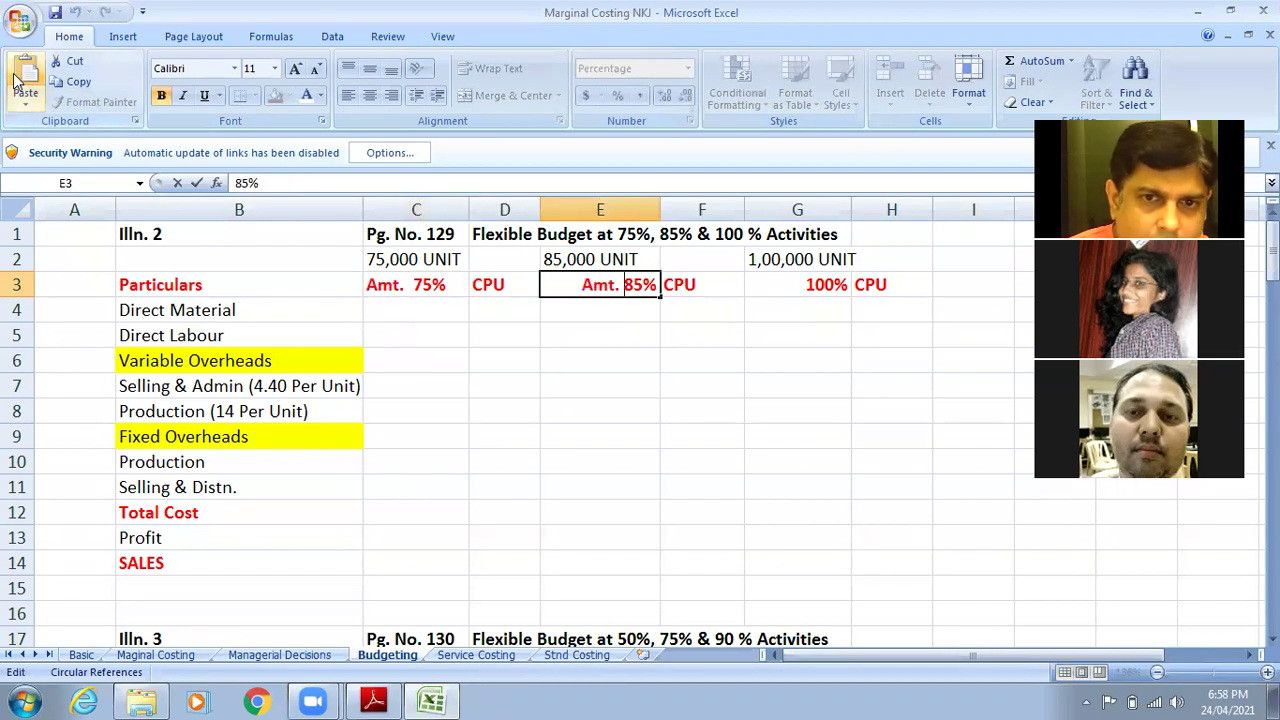
left_click(559, 380)
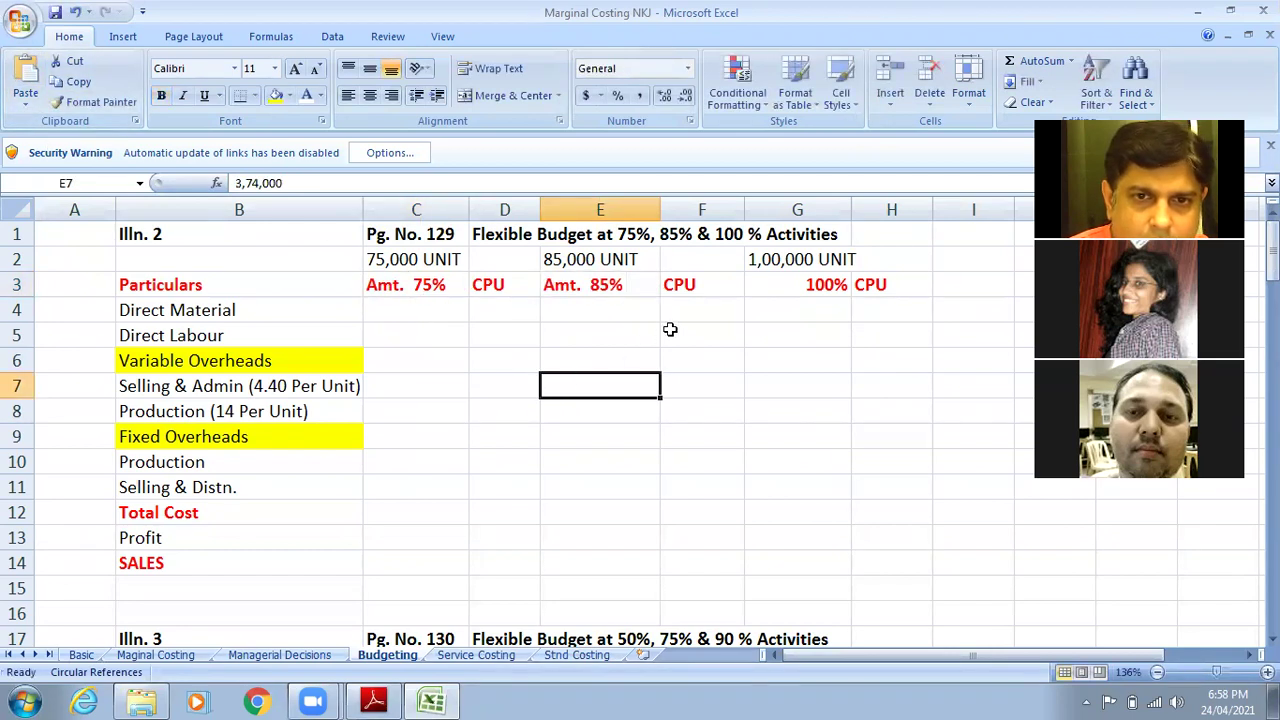
Step: Insert the copied "Amt." prefix before 100% in the G3 heading
left_click(767, 284)
double_click(767, 284)
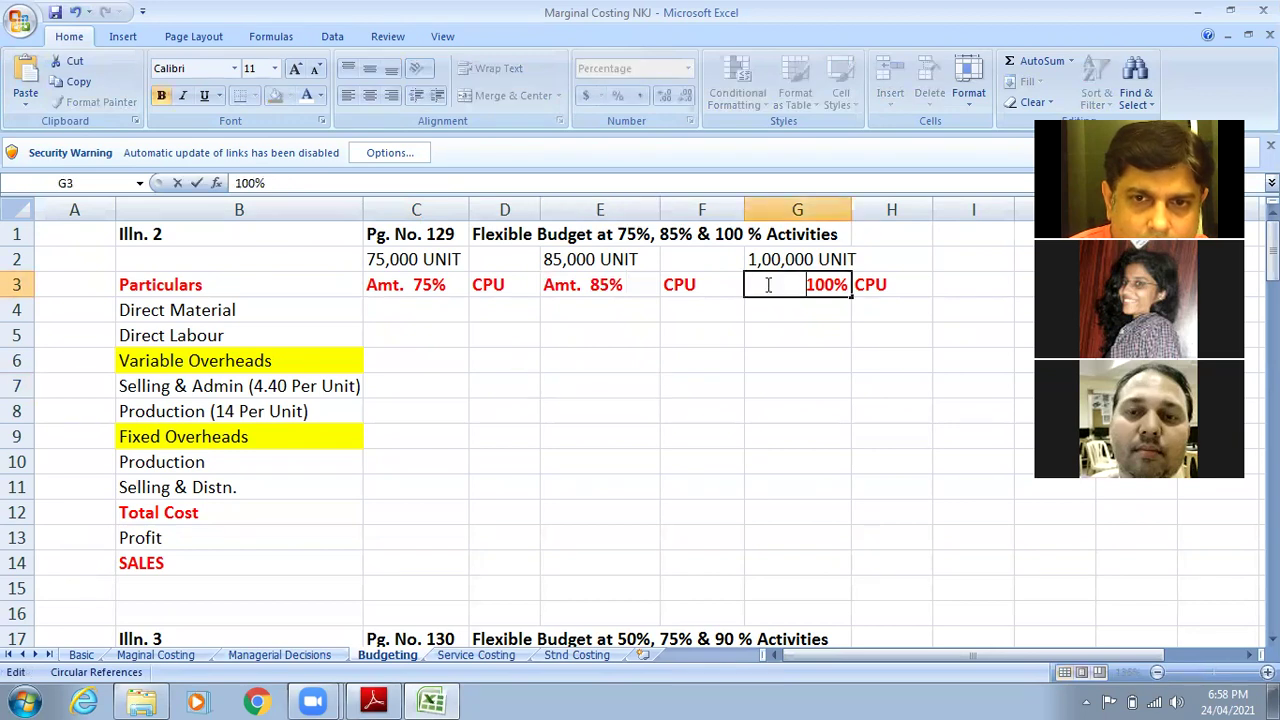
left_click(15, 65)
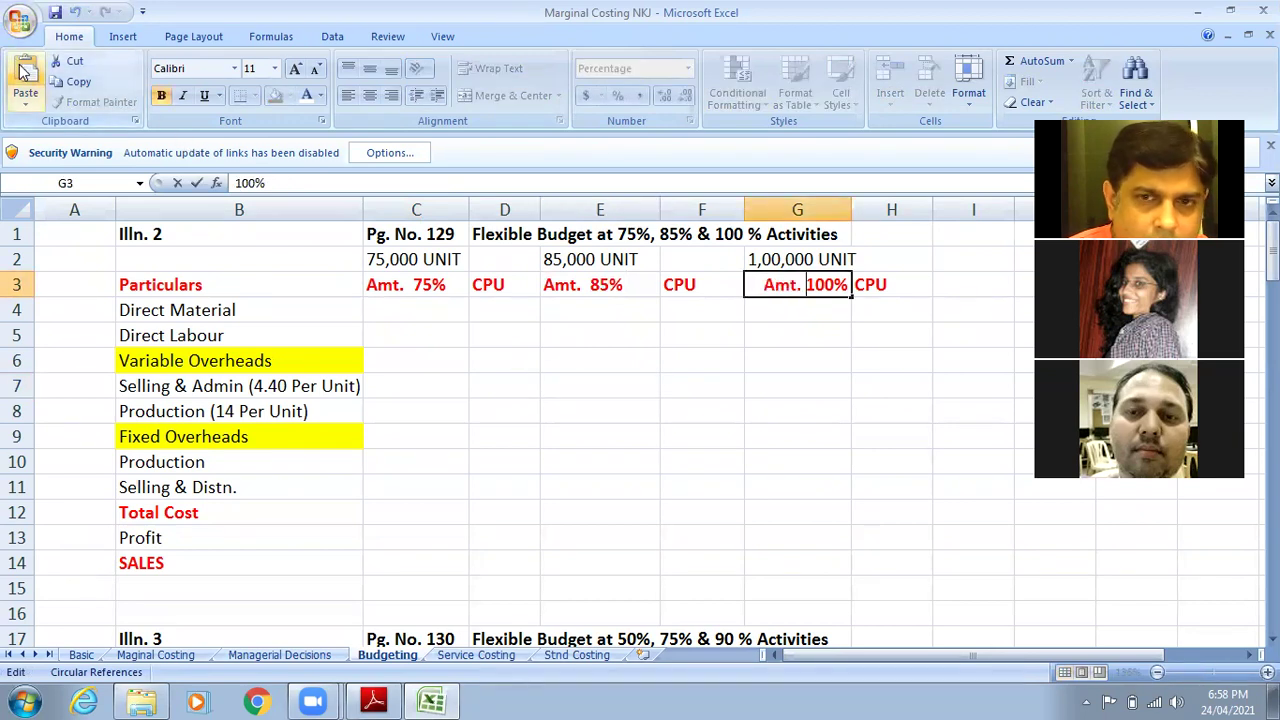
left_click(858, 482)
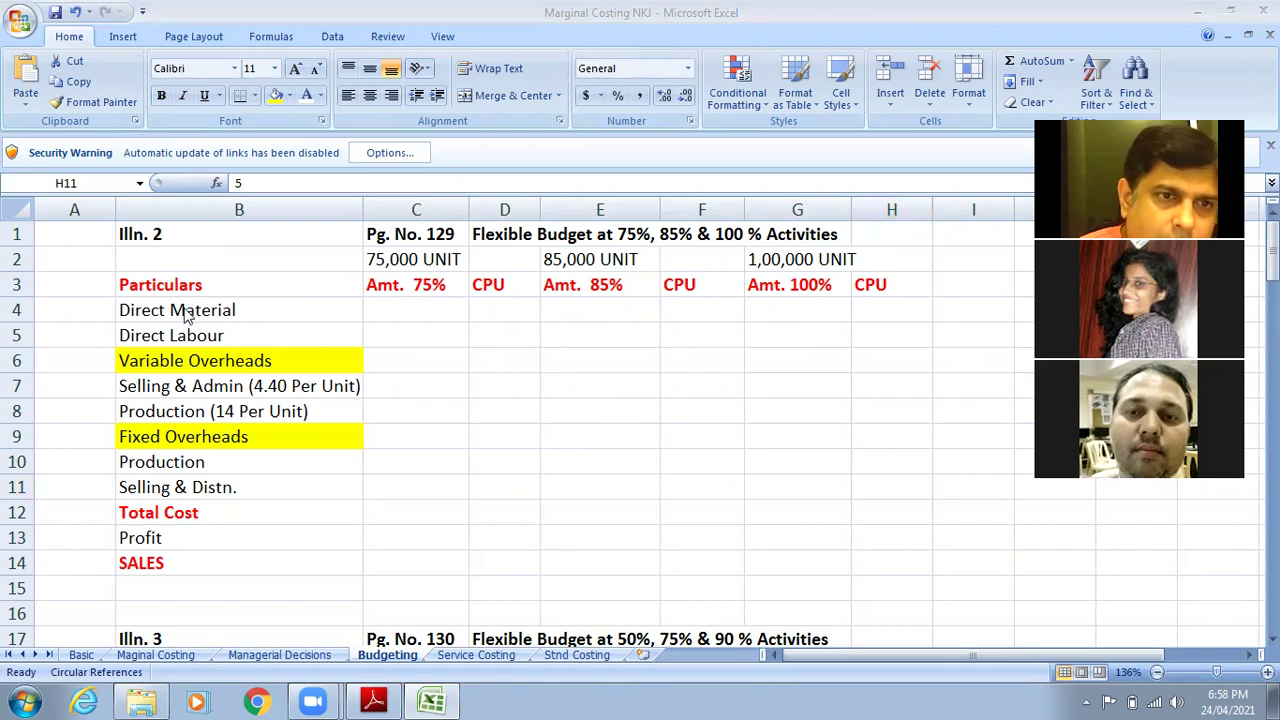
Step: Consult the PDF's Illustration 2 table, highlighting the output units and selling price at 75% capacity for comparison with the Direct Material row
left_click(376, 698)
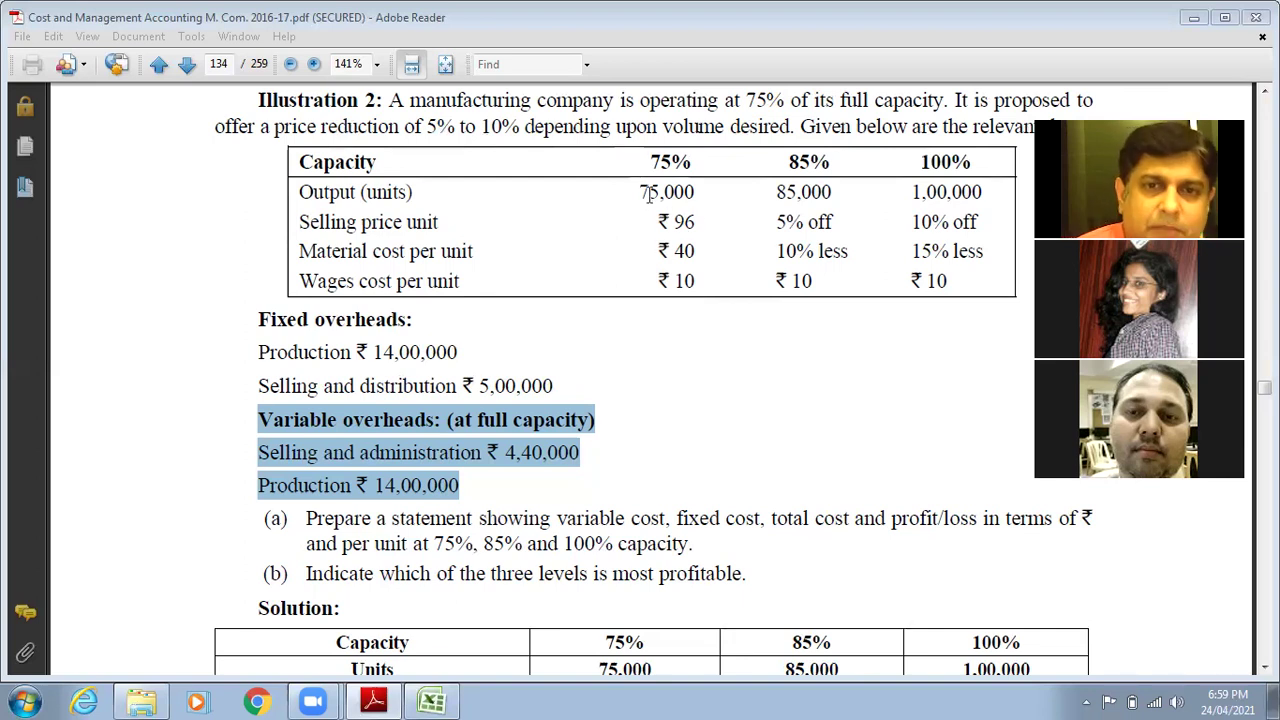
left_click_drag(641, 192, 694, 194)
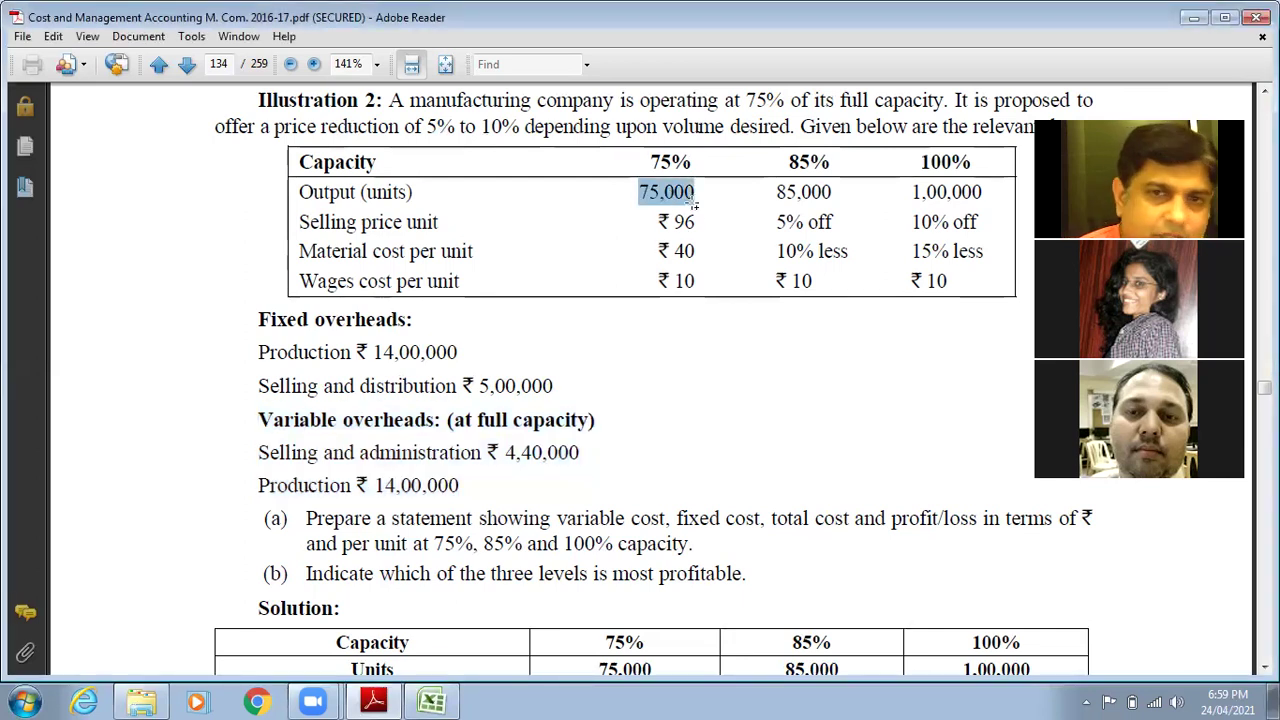
left_click(431, 701)
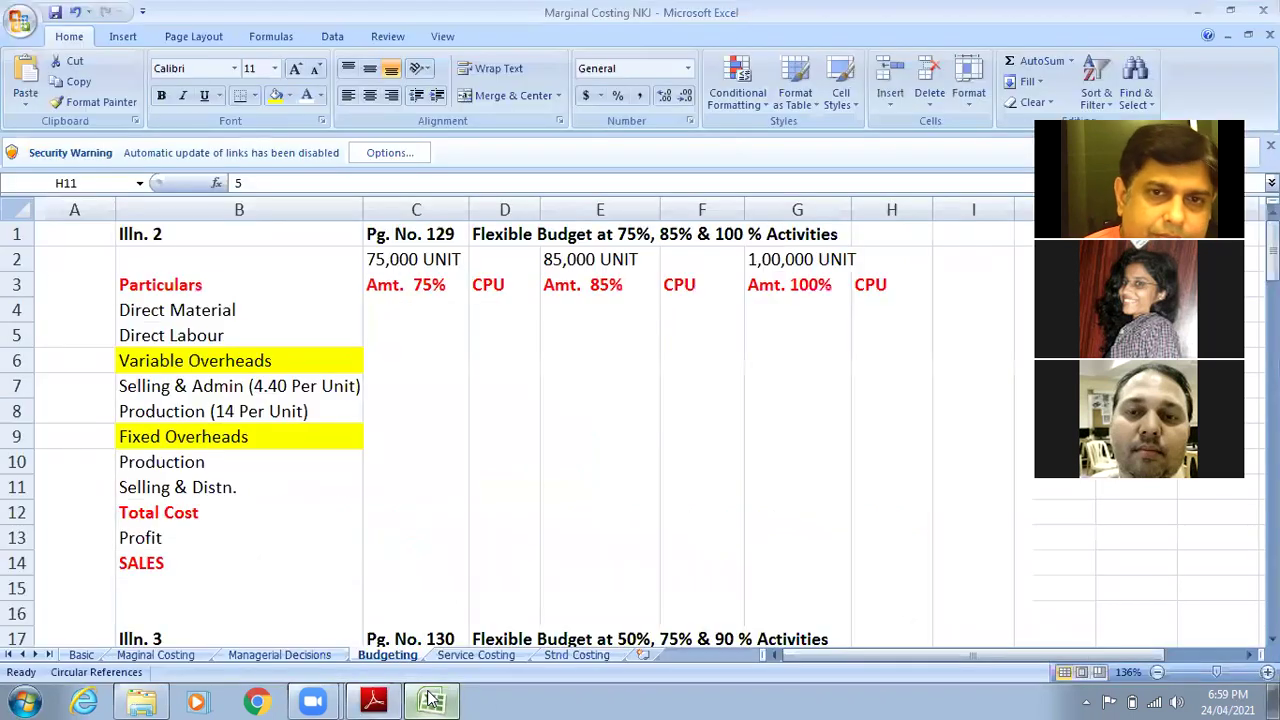
left_click(432, 310)
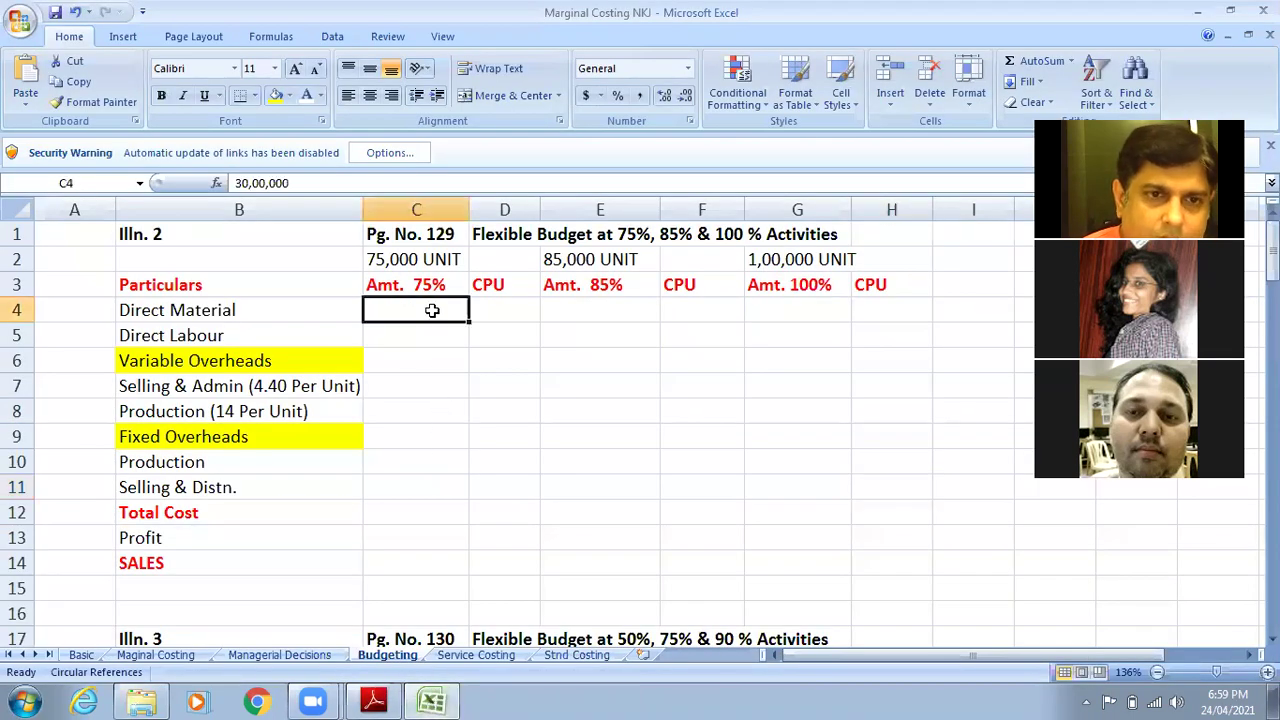
left_click(374, 701)
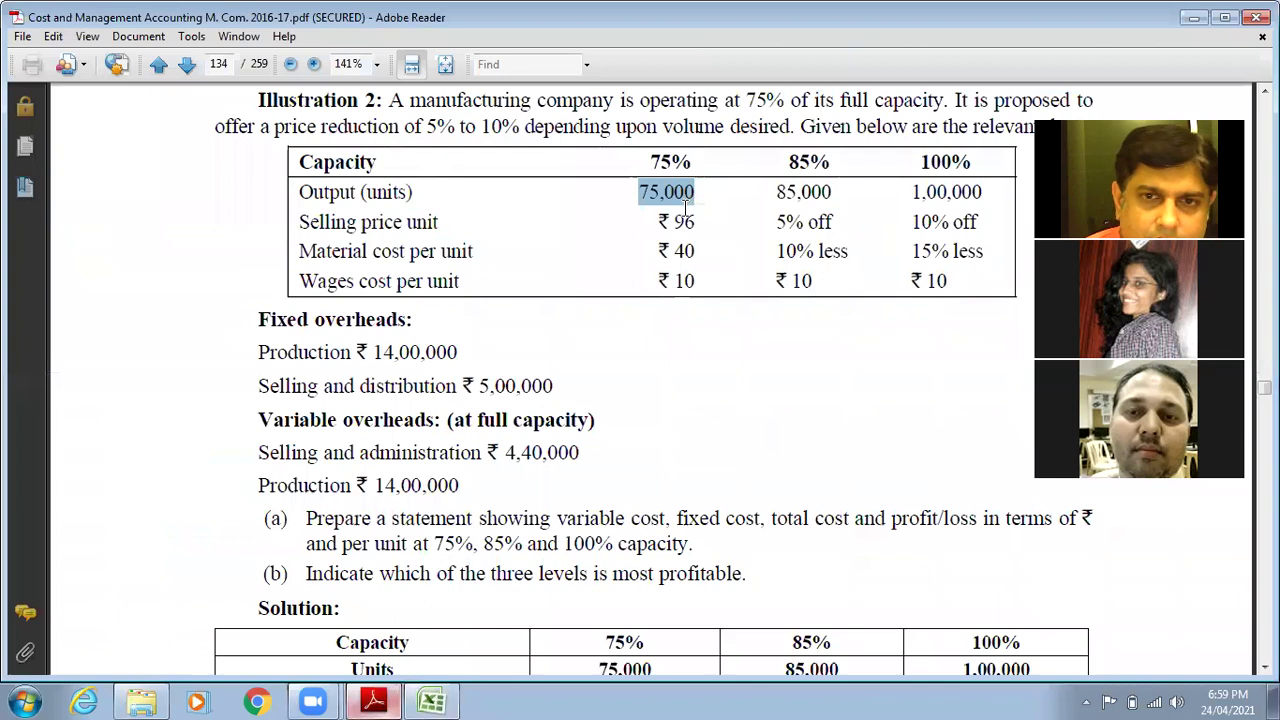
left_click_drag(697, 221, 676, 220)
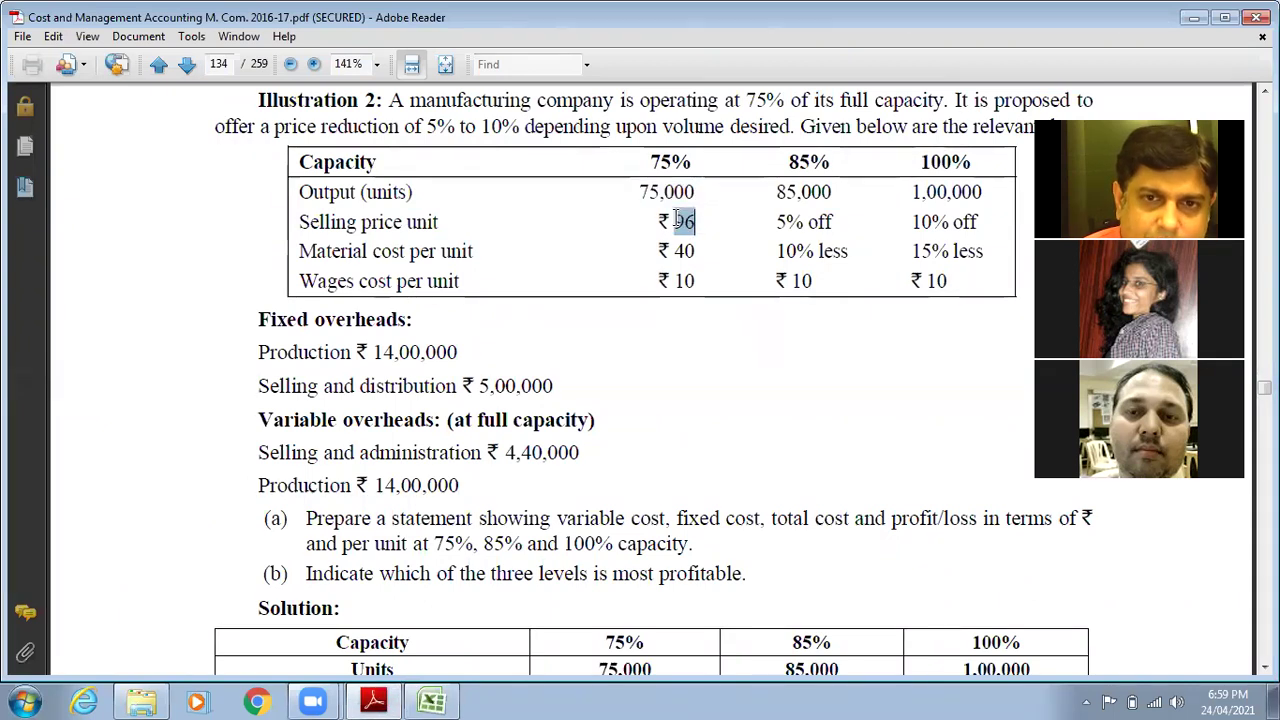
Step: Return to the Excel workbook and reveal the Direct Material CPU value in D4 by setting its font colour to Automatic
left_click(432, 701)
left_click(514, 312)
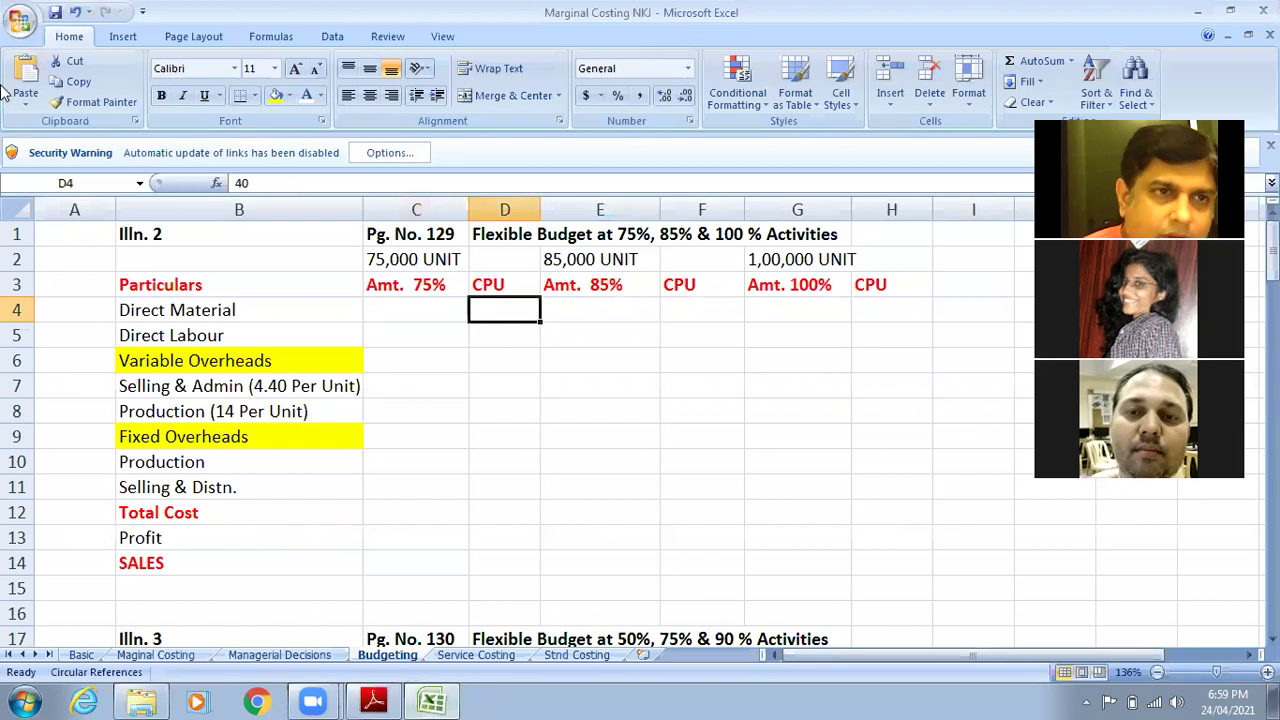
left_click(320, 96)
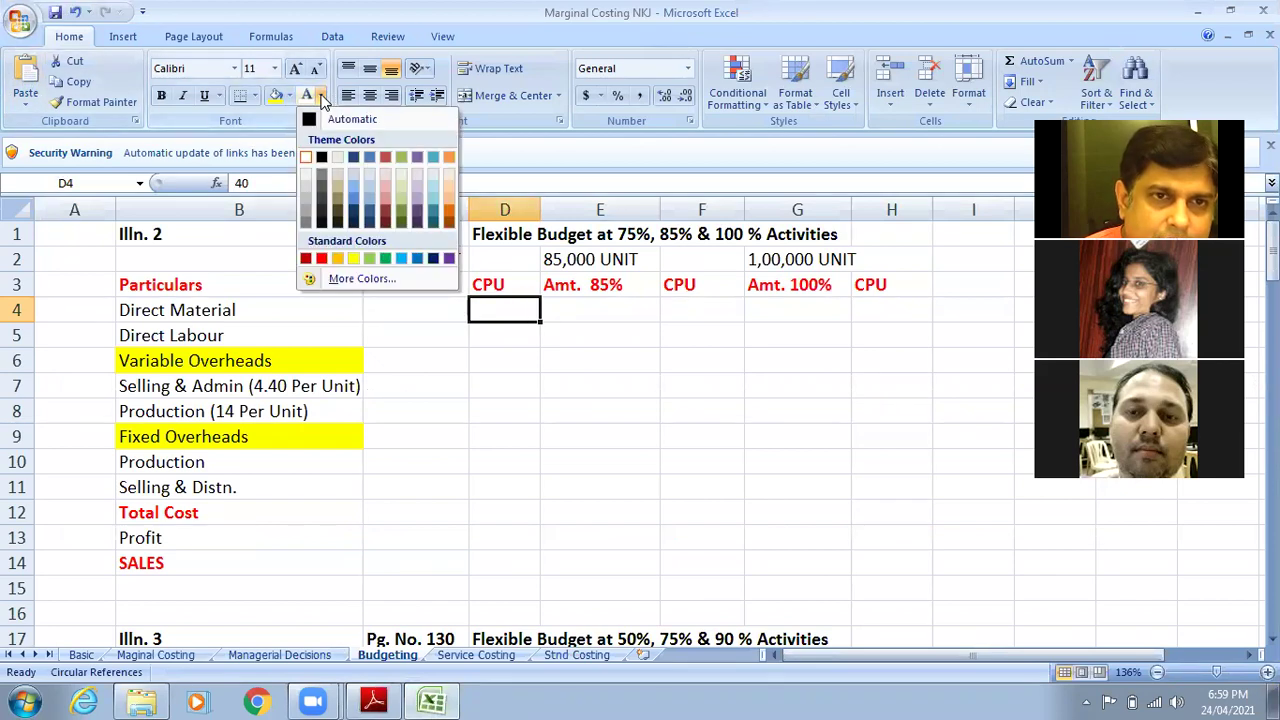
left_click(328, 120)
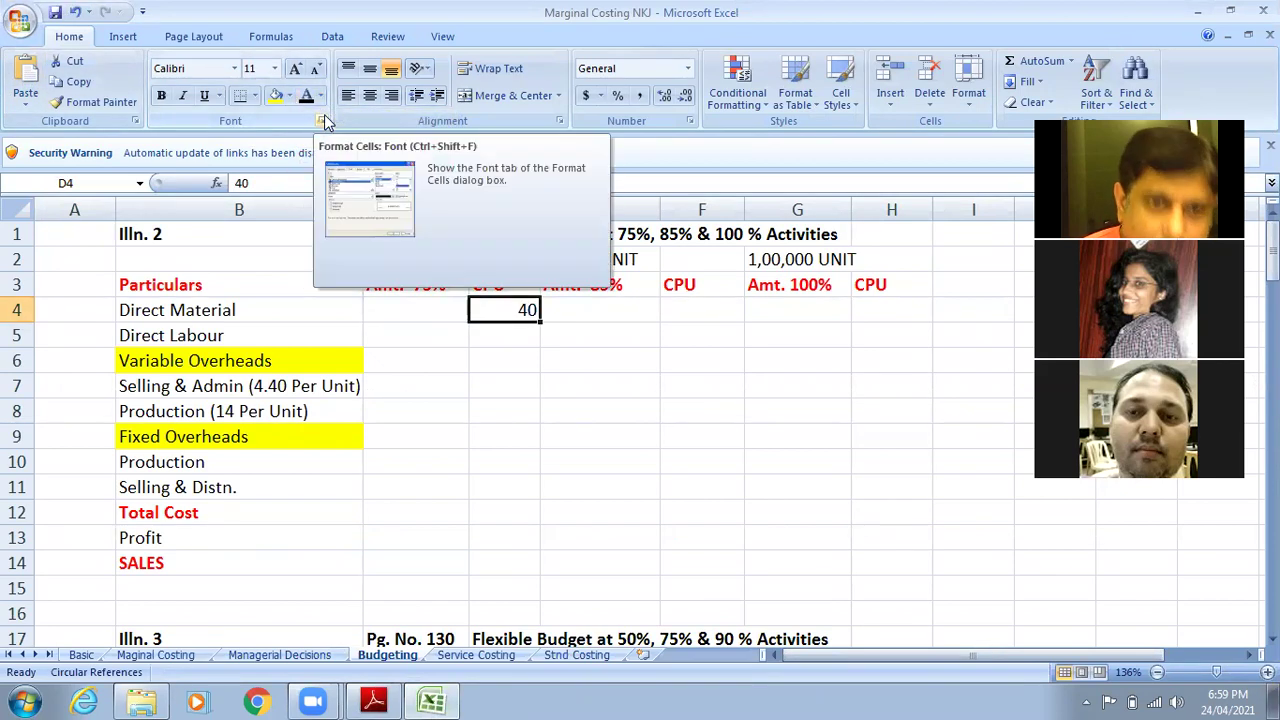
left_click(472, 357)
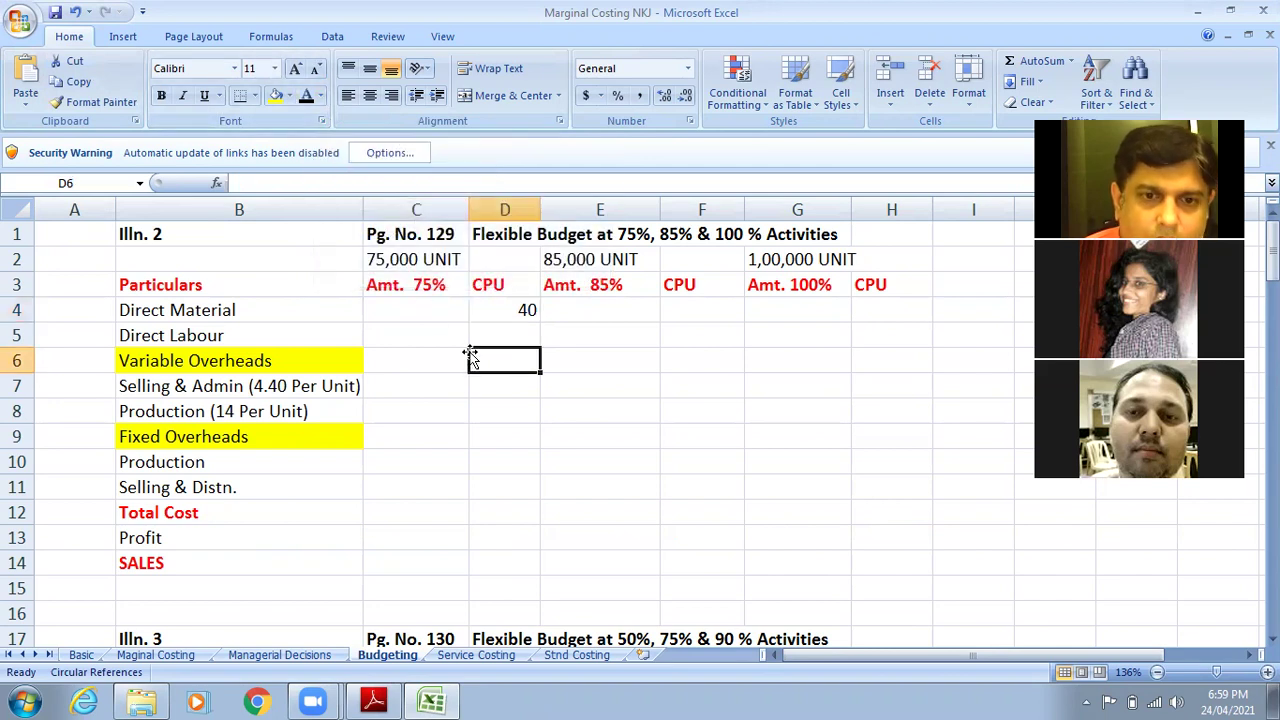
Step: Switch to the PDF in Adobe Reader and view the sales budget tables preceding Illustration 2
left_click(378, 700)
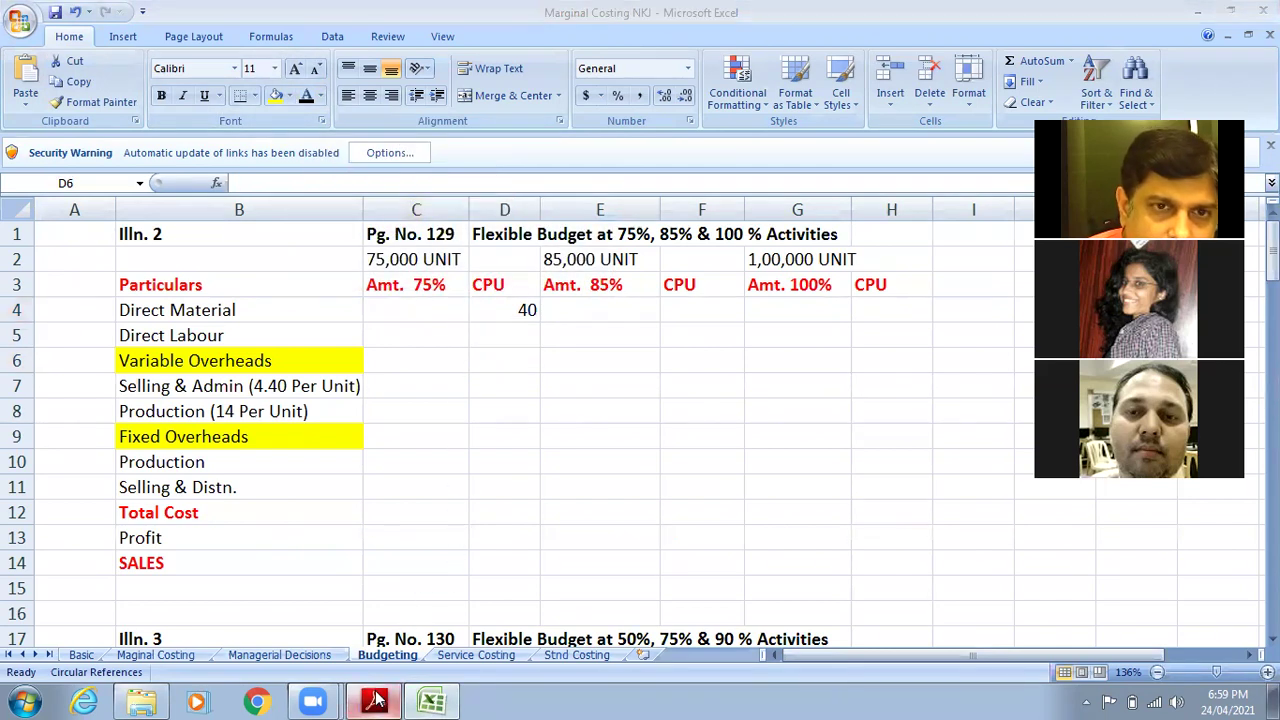
scroll(456, 433, "up", 10)
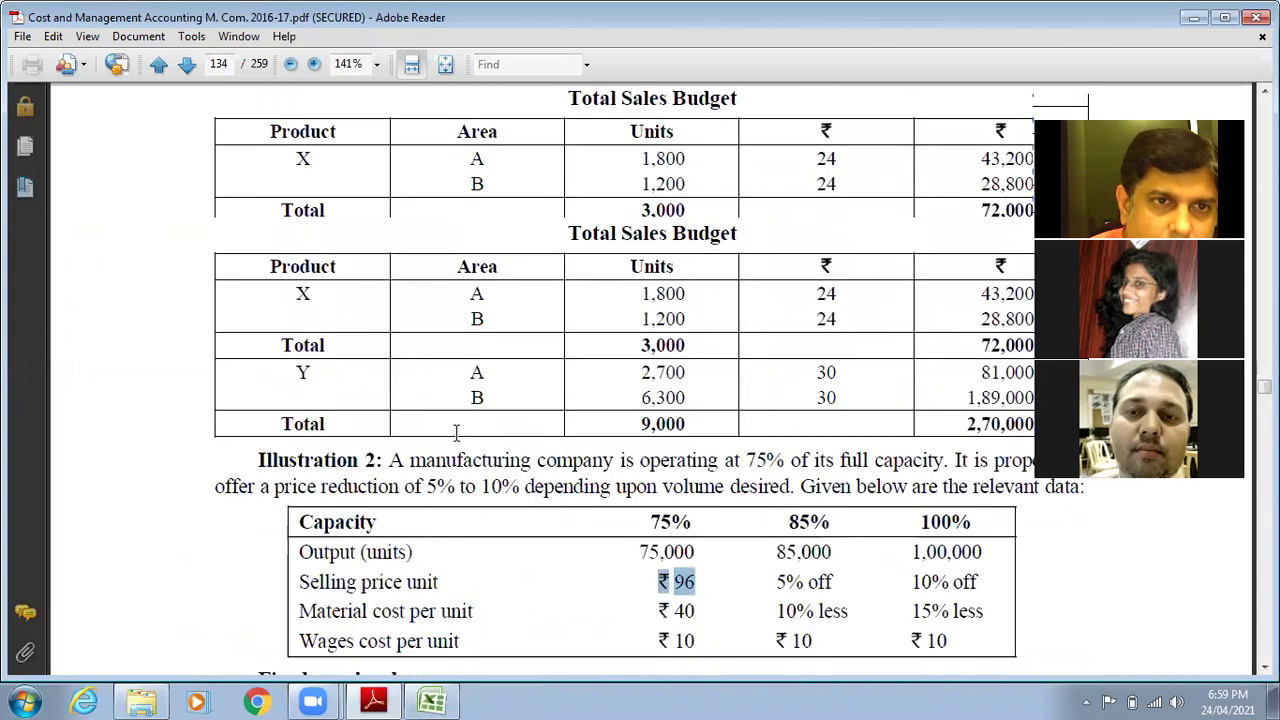
left_click_drag(1042, 118, 1135, 133)
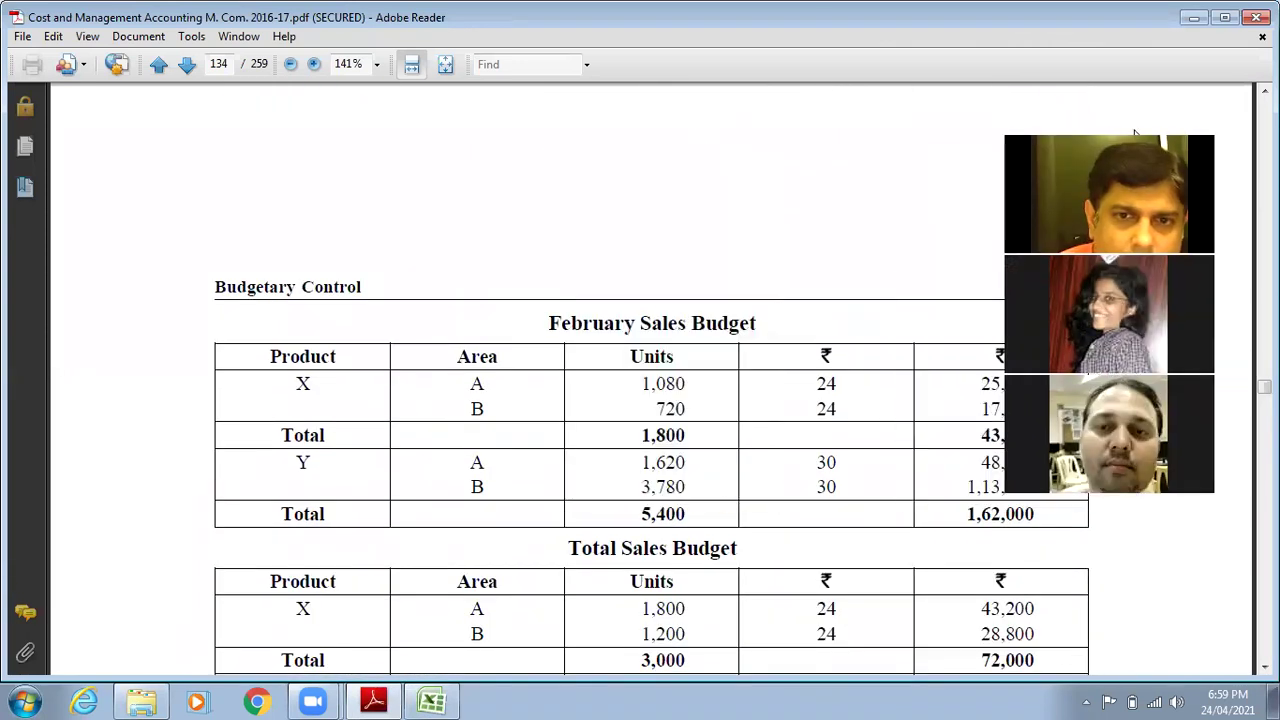
Step: Review Illustration 2 in the PDF and highlight the material cost per unit at 75% capacity
mouse_move(432, 700)
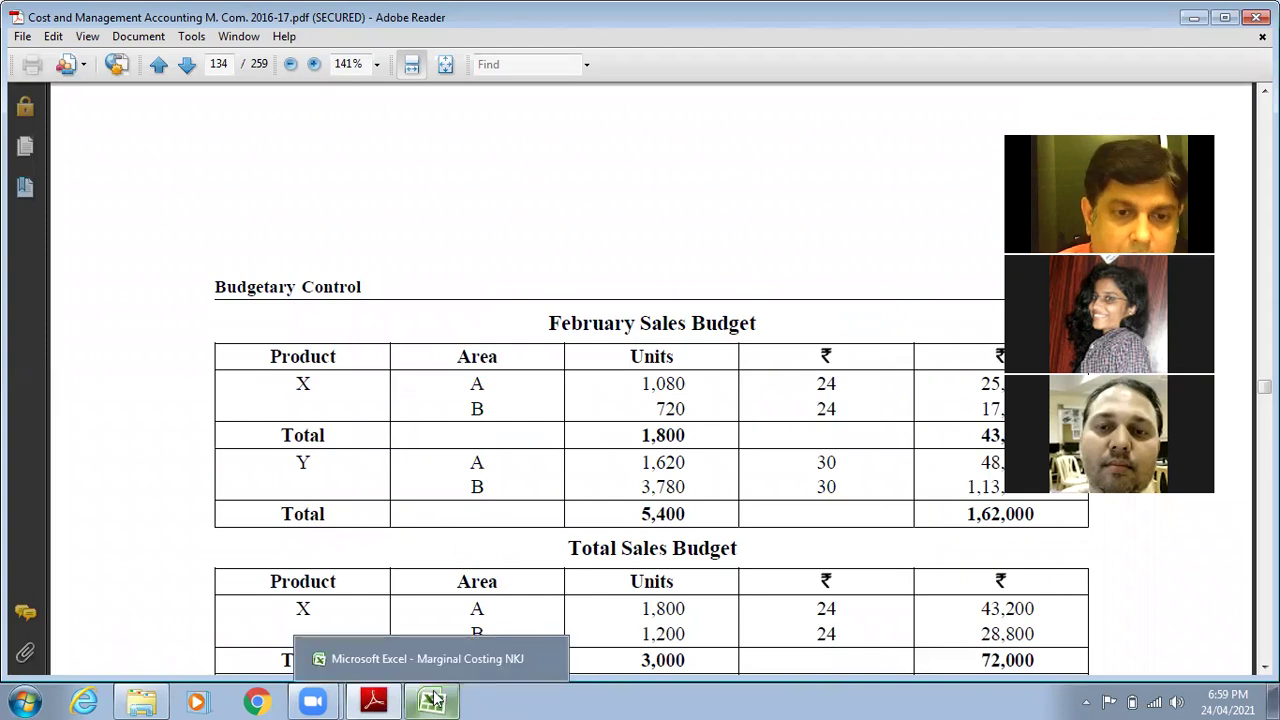
scroll(538, 198, "down", 15)
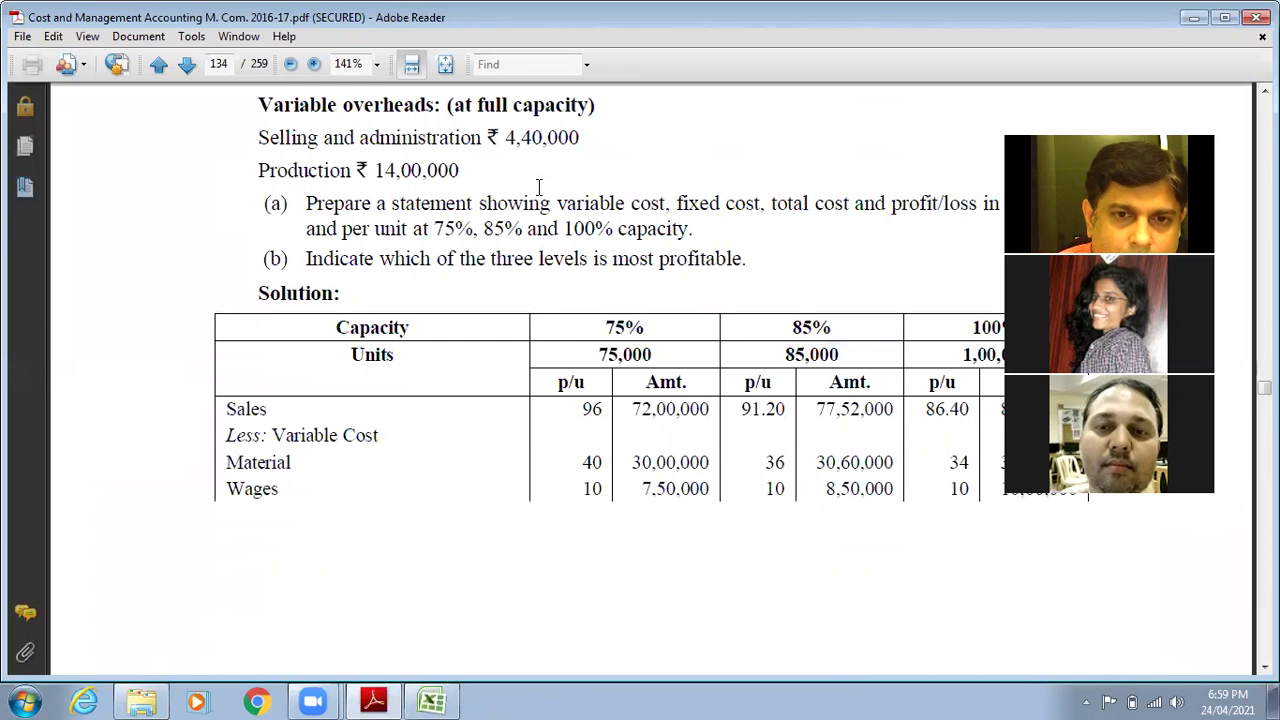
scroll(538, 190, "down", 5)
scroll(538, 198, "down", 5)
scroll(538, 198, "up", 15)
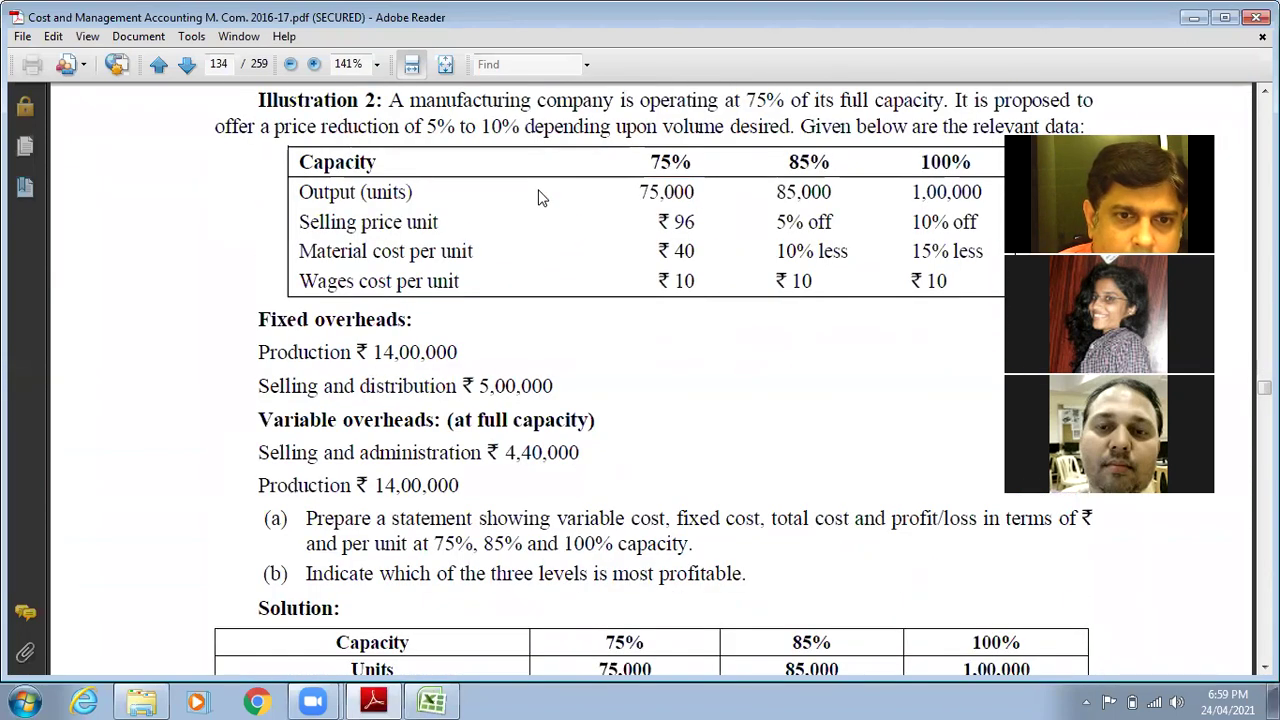
scroll(538, 198, "up", 4)
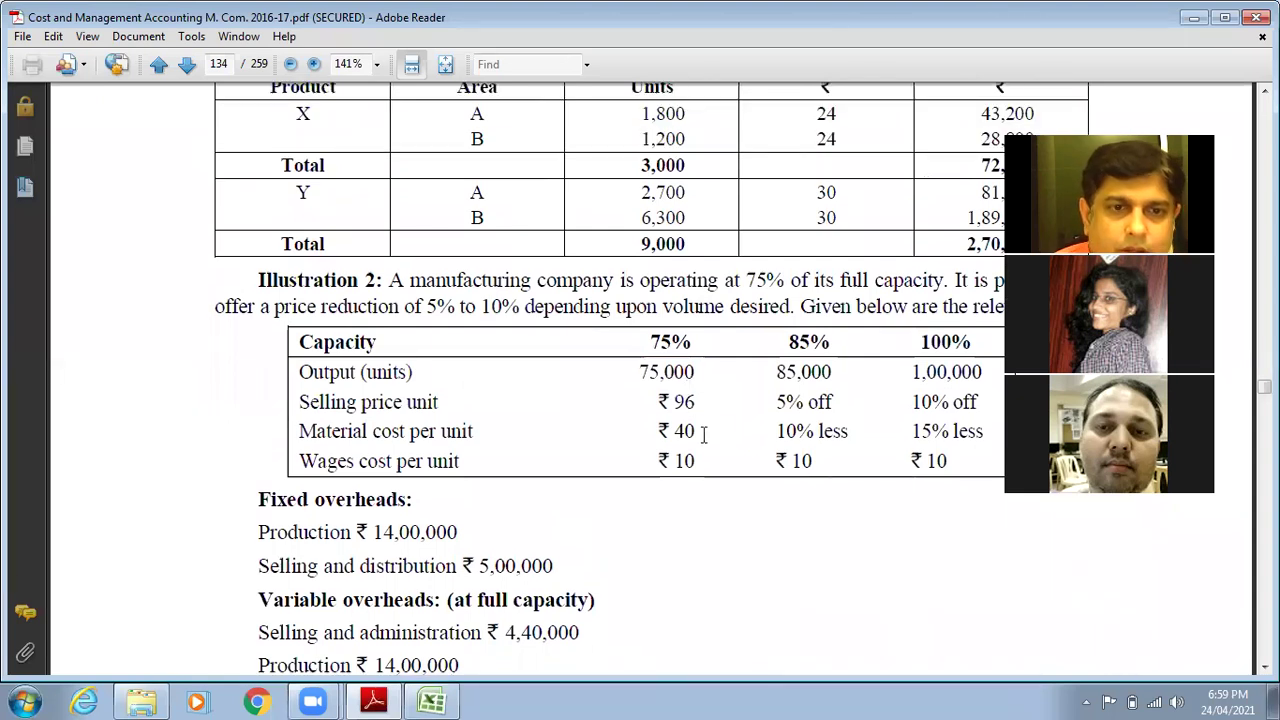
left_click_drag(698, 410, 661, 433)
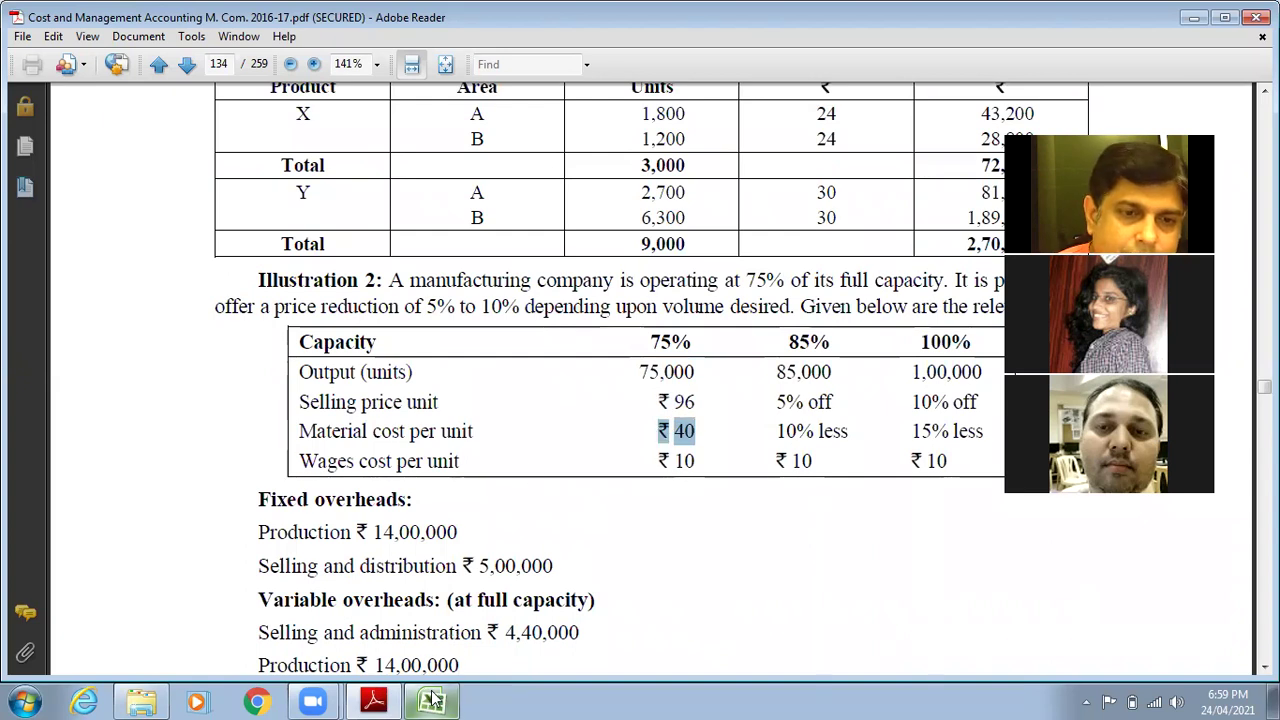
scroll(536, 445, "down", 1)
scroll(536, 445, "down", 2)
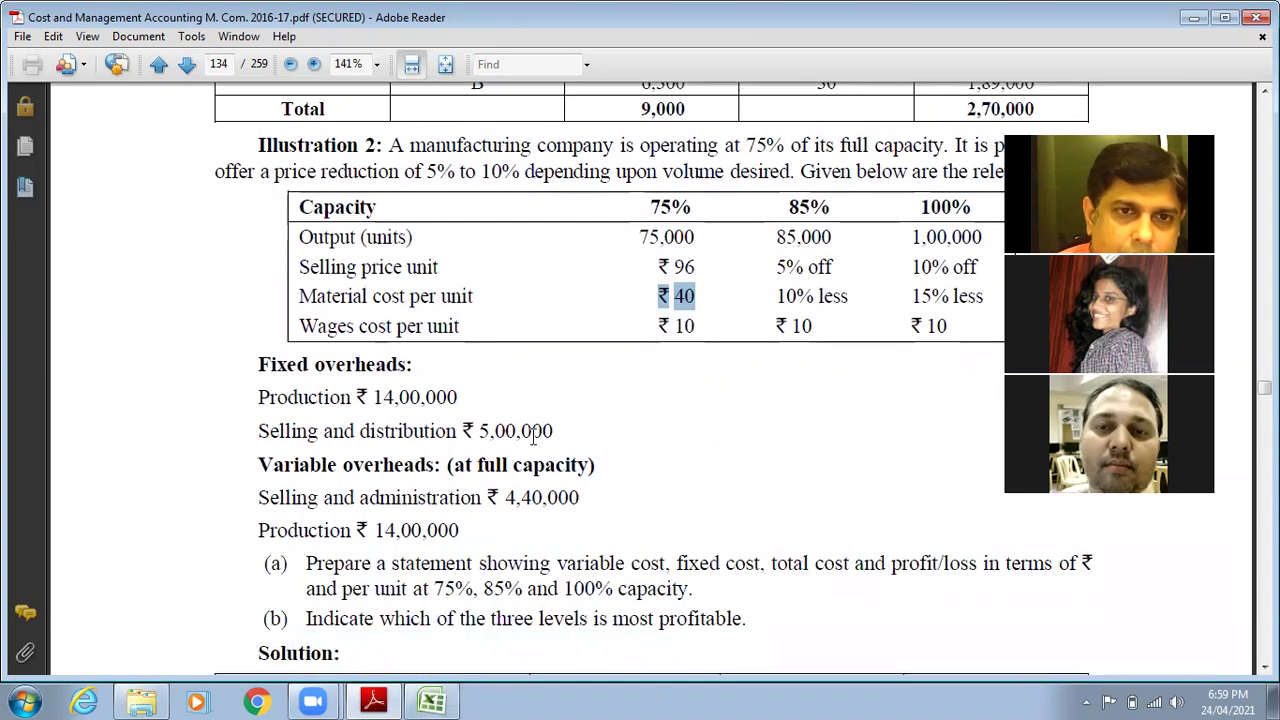
Step: Switch to the Excel workbook and reveal the 75% Direct Material amount in C4 with the Automatic font colour
left_click(433, 700)
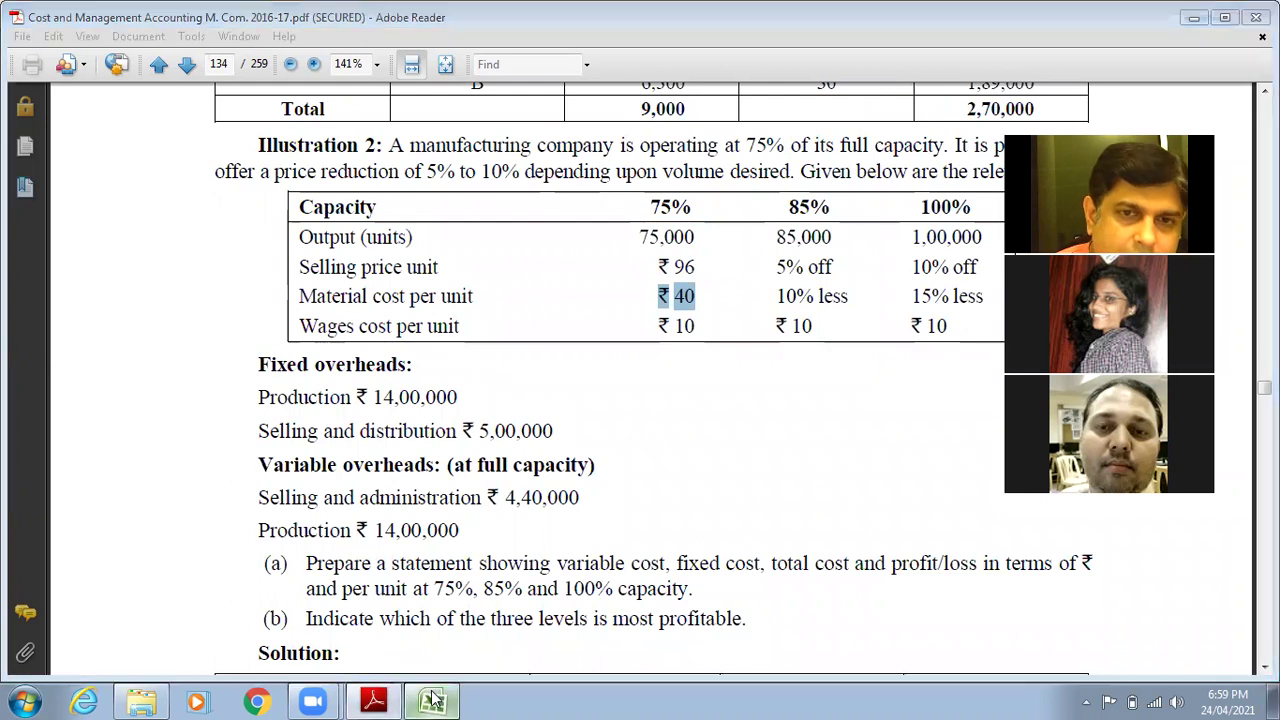
left_click(526, 309)
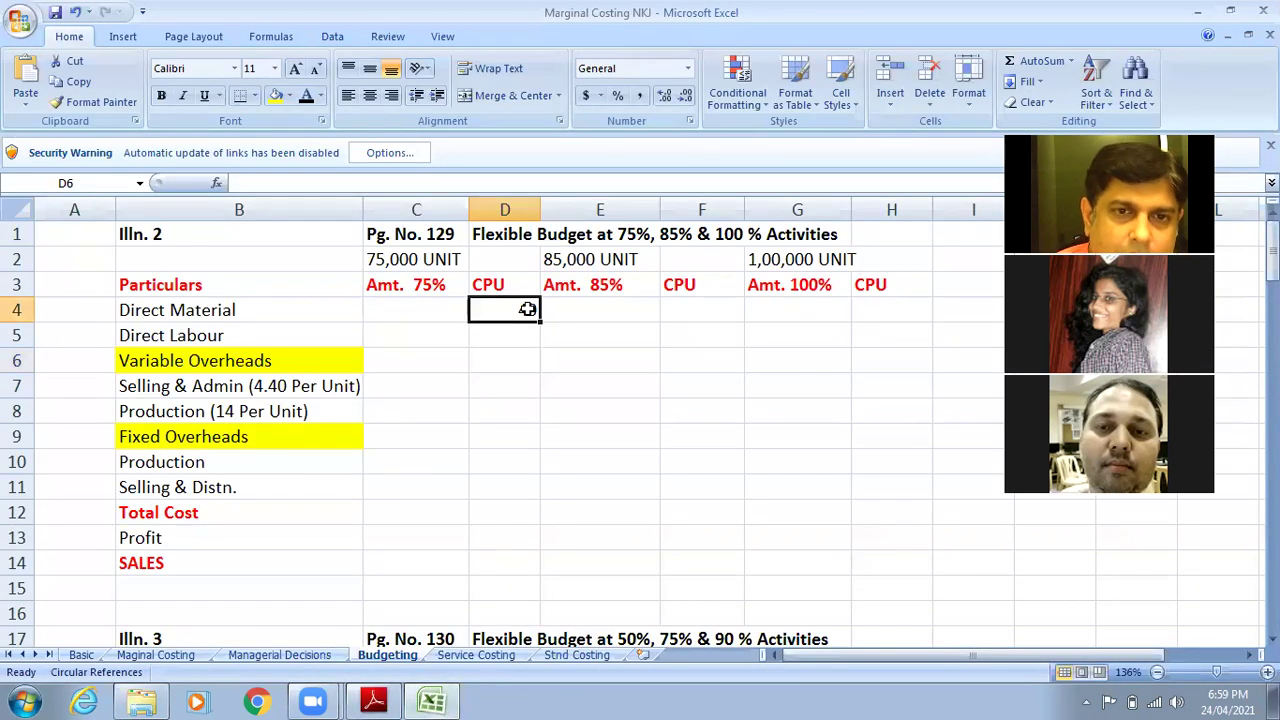
left_click(415, 309)
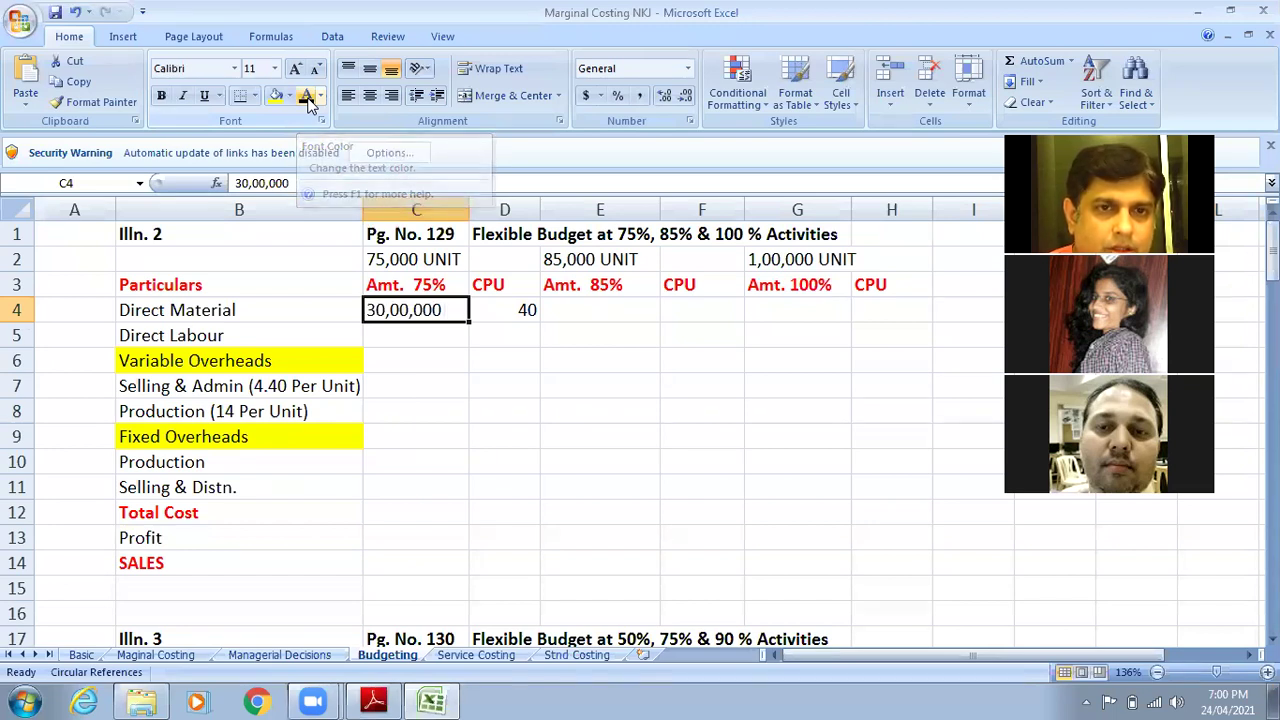
Step: Select E4, switch to the PDF in Adobe Reader and highlight the material cost reduction at 85% capacity
left_click(600, 321)
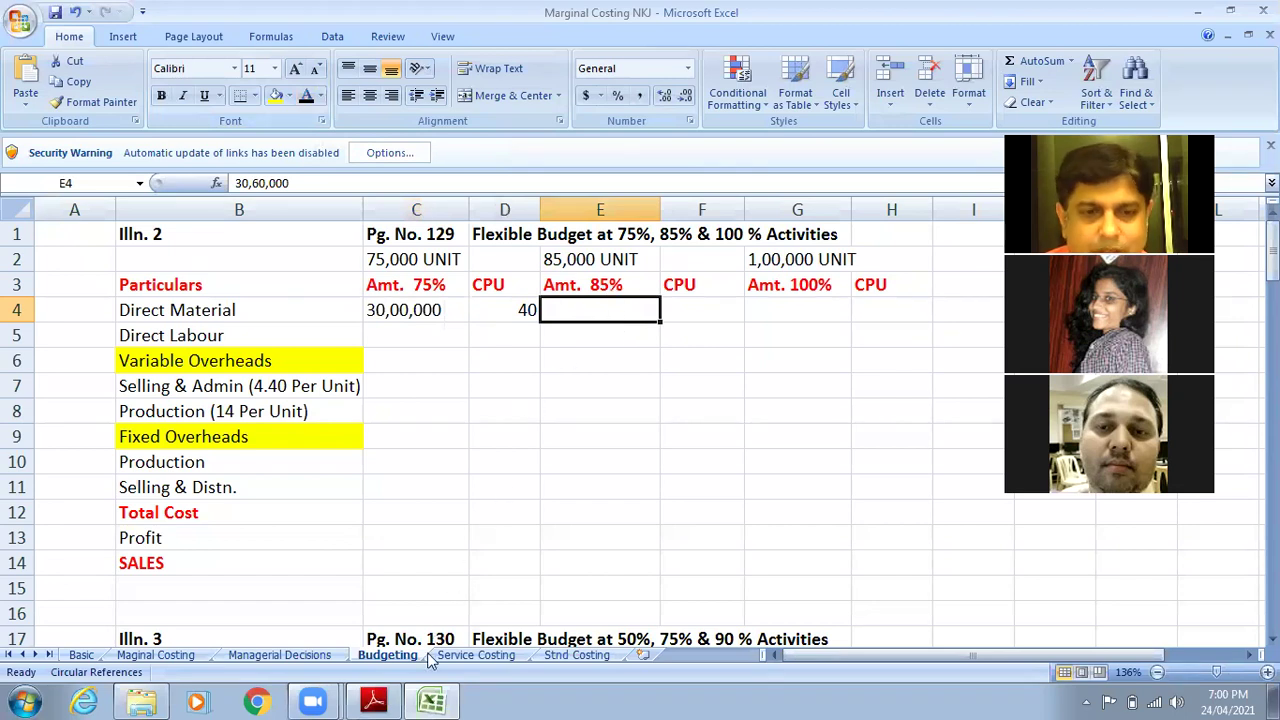
left_click(374, 700)
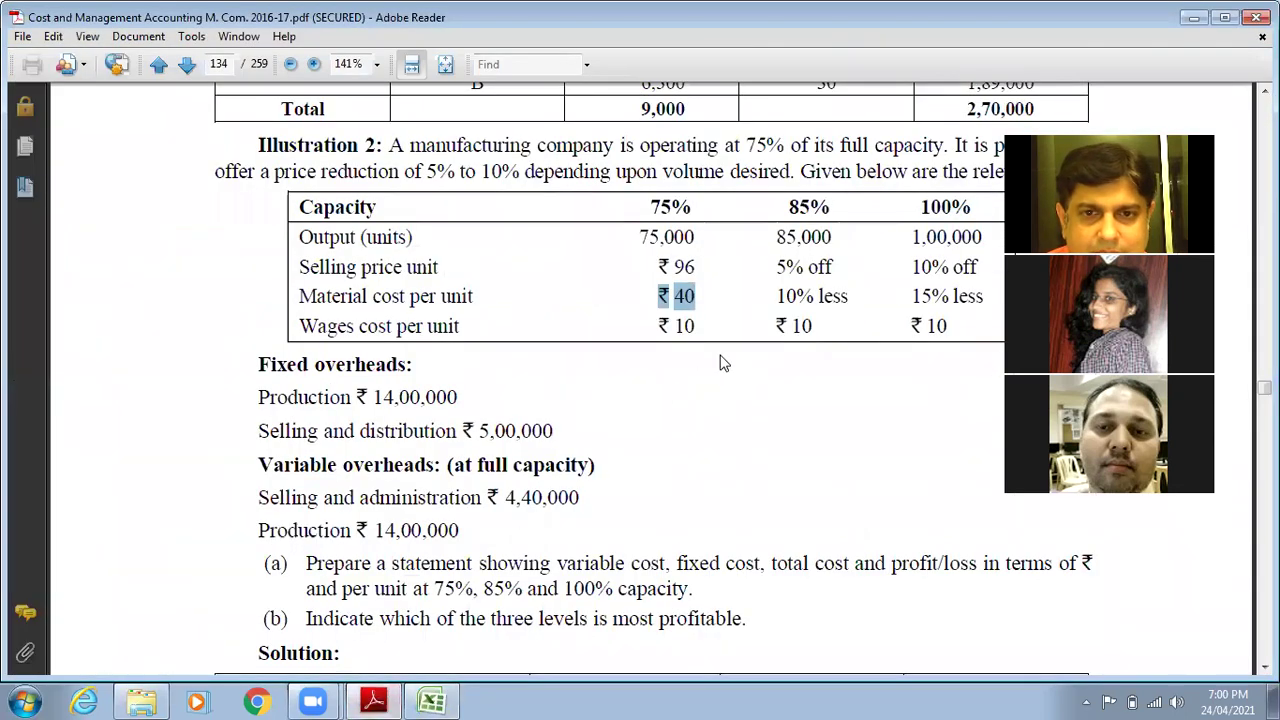
left_click(782, 296)
left_click_drag(782, 296, 857, 297)
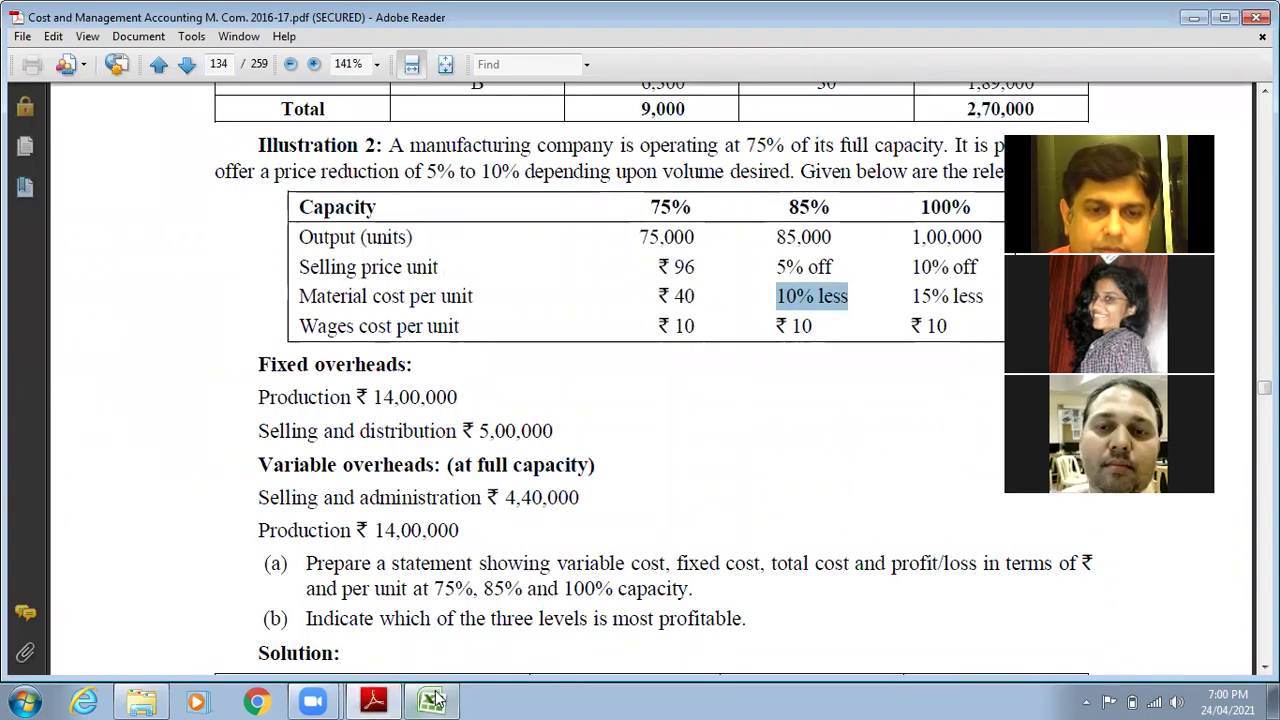
Step: Return to the Excel workbook and reveal the 85% Direct Material CPU in F4 and amount in E4 with the Automatic font colour
mouse_move(436, 700)
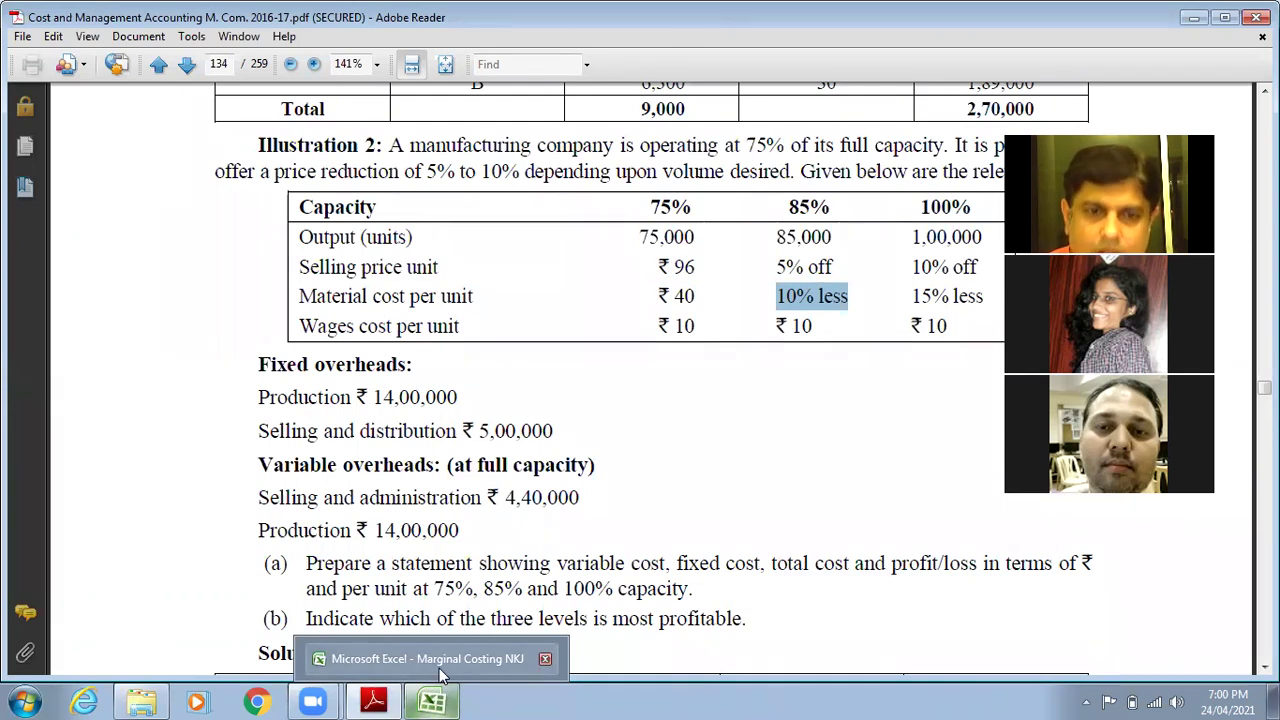
left_click(439, 659)
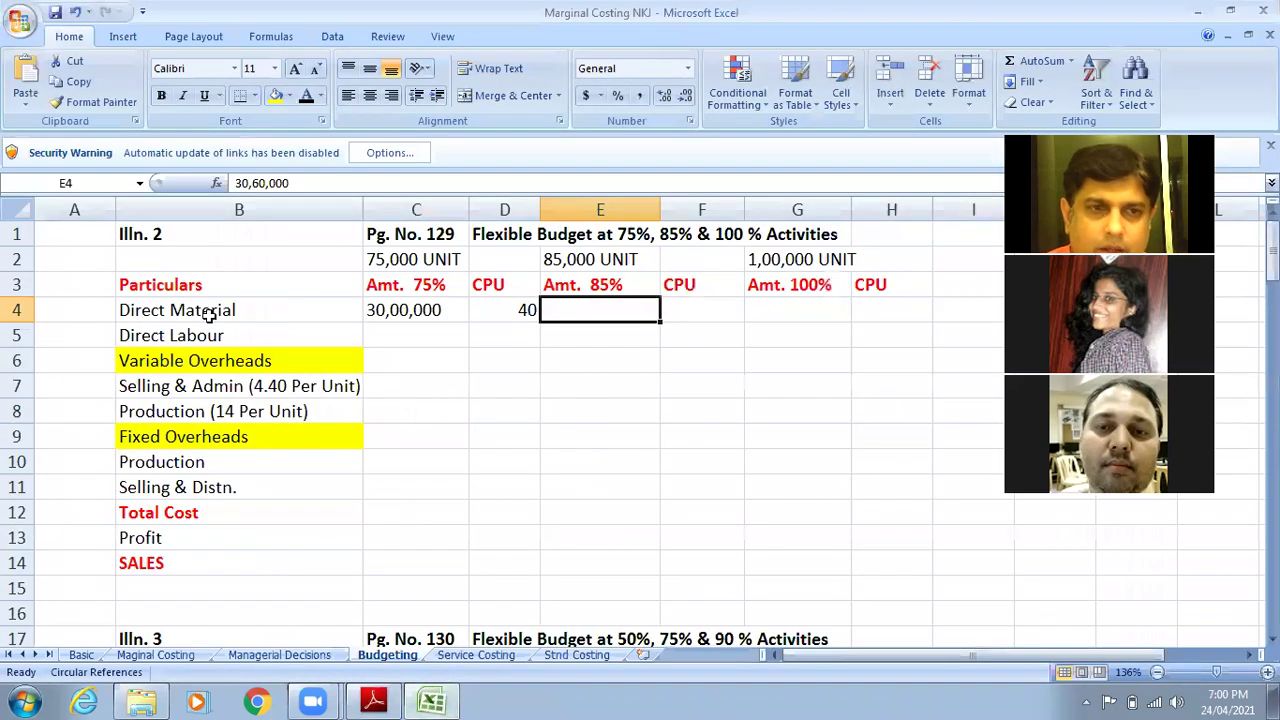
left_click(694, 313)
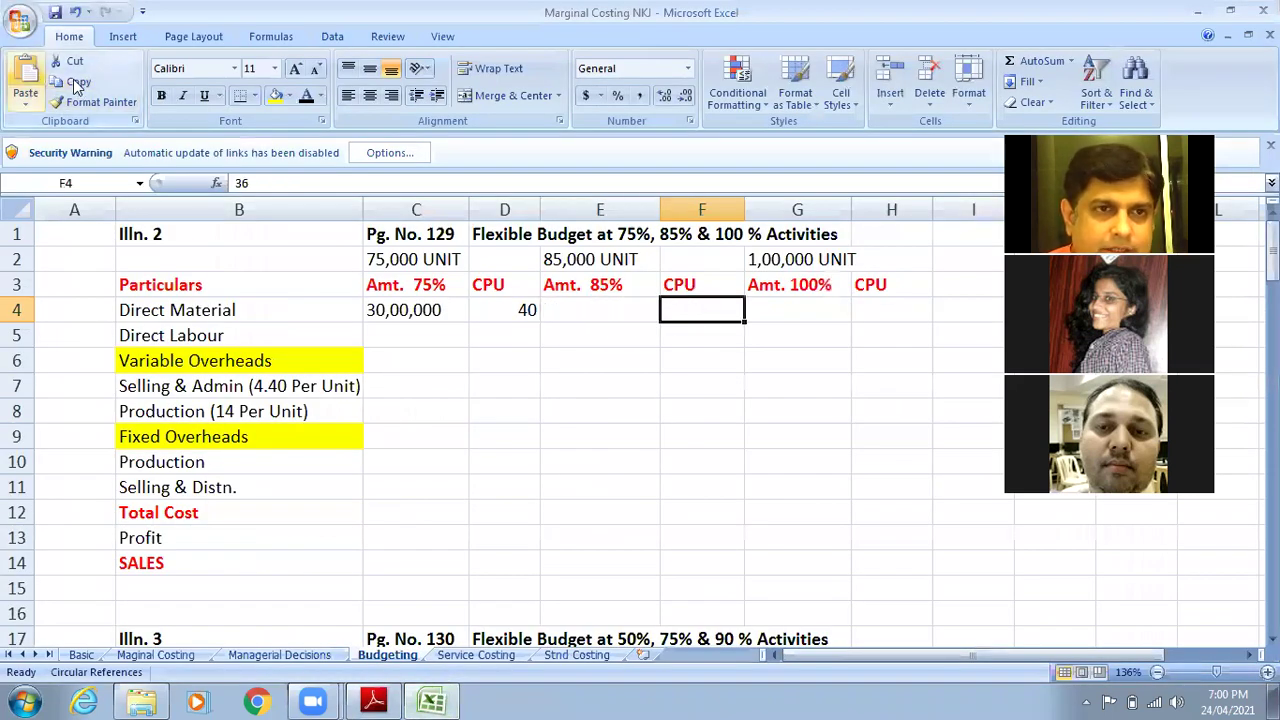
left_click(306, 96)
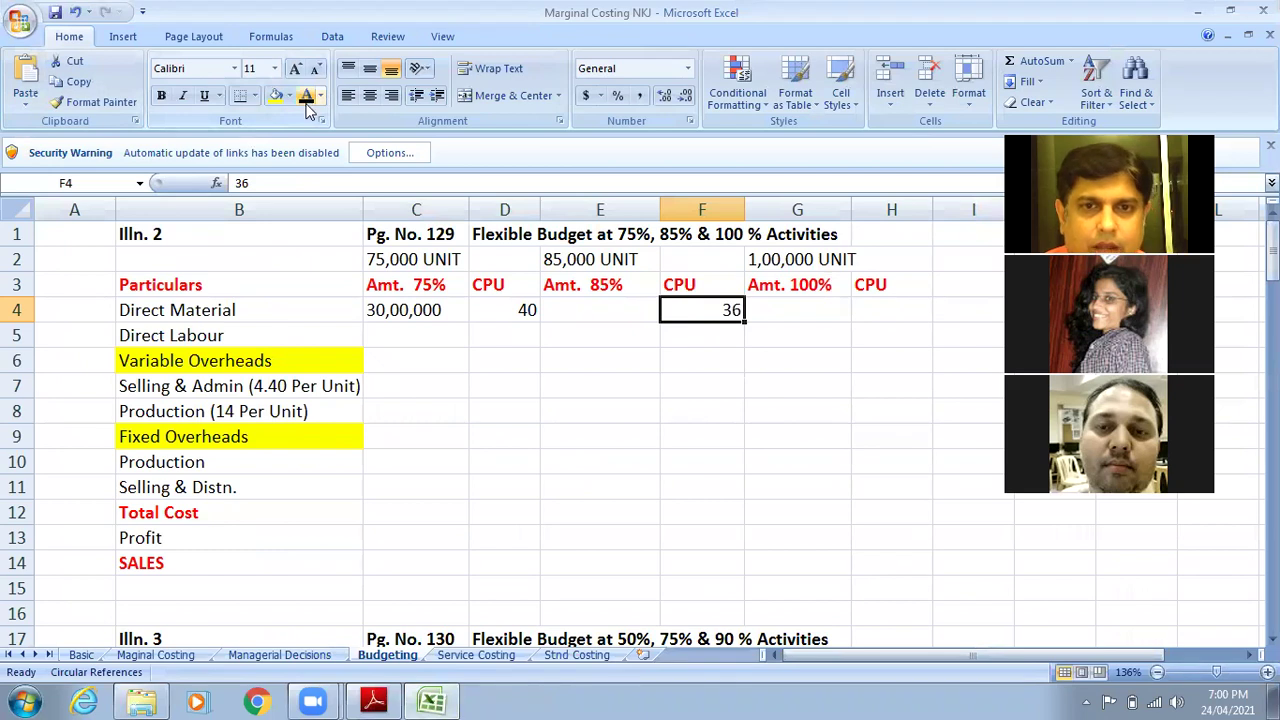
left_click(592, 263)
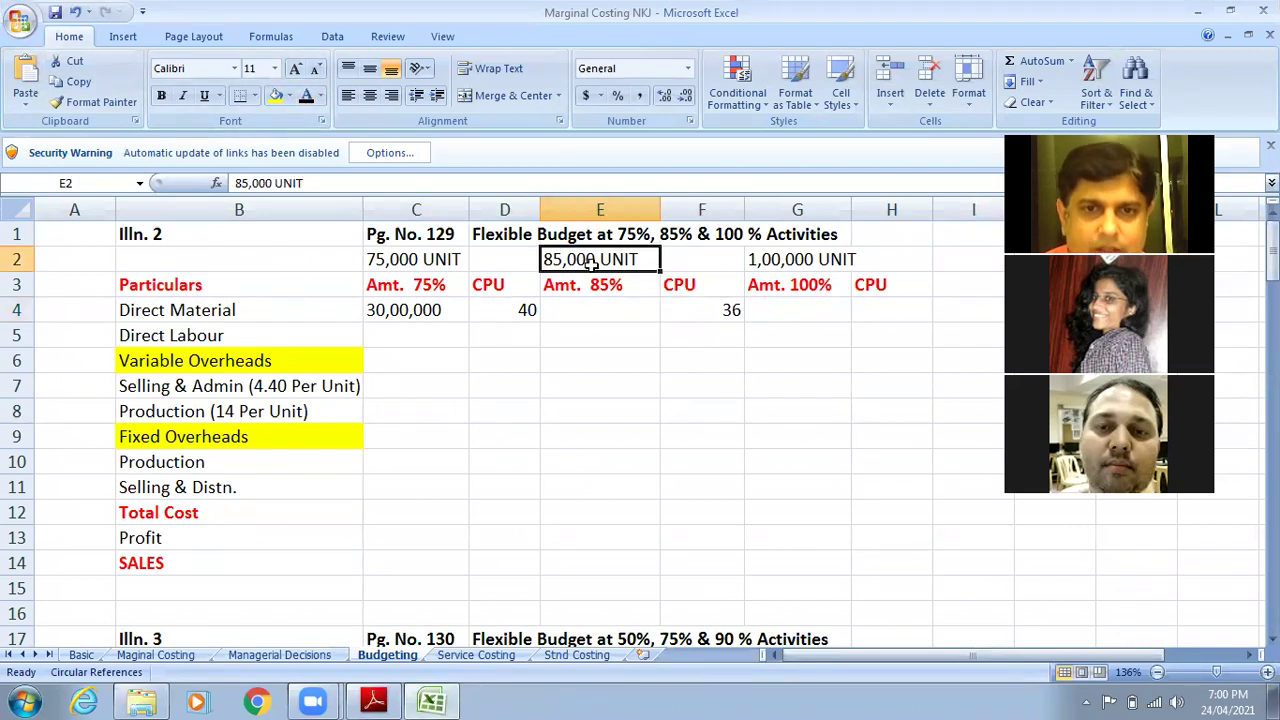
left_click(608, 310)
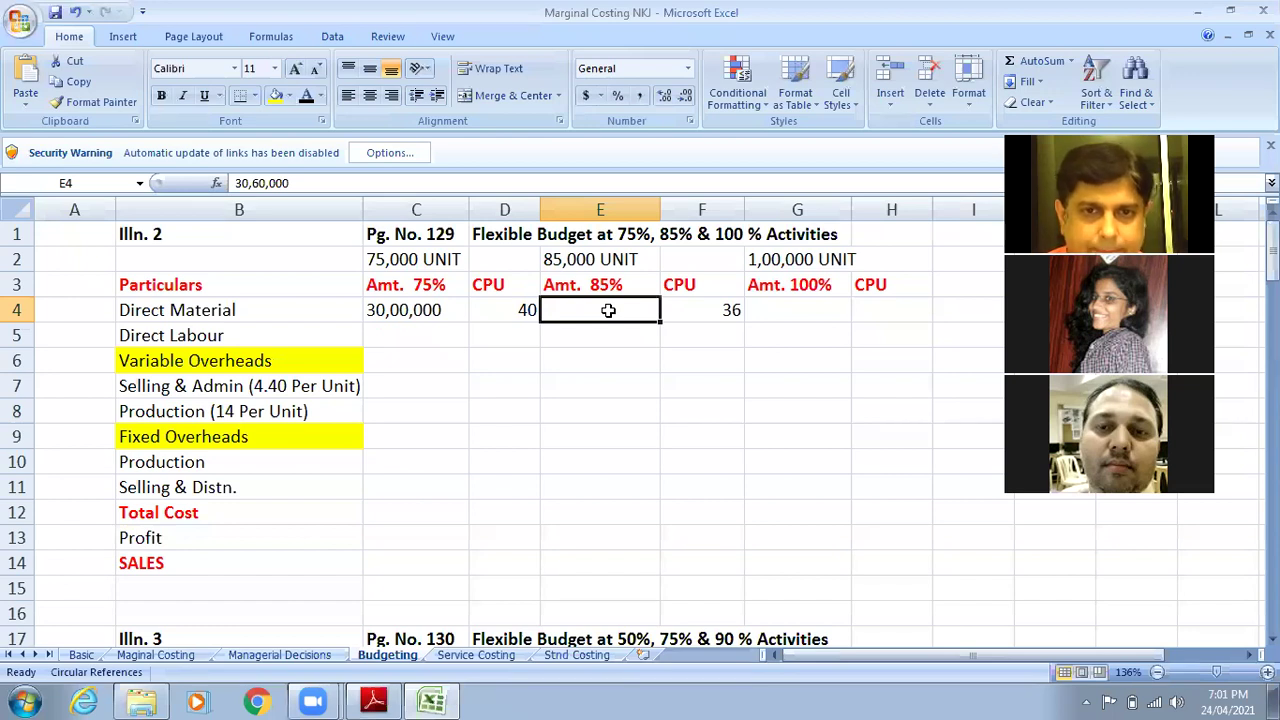
left_click(306, 95)
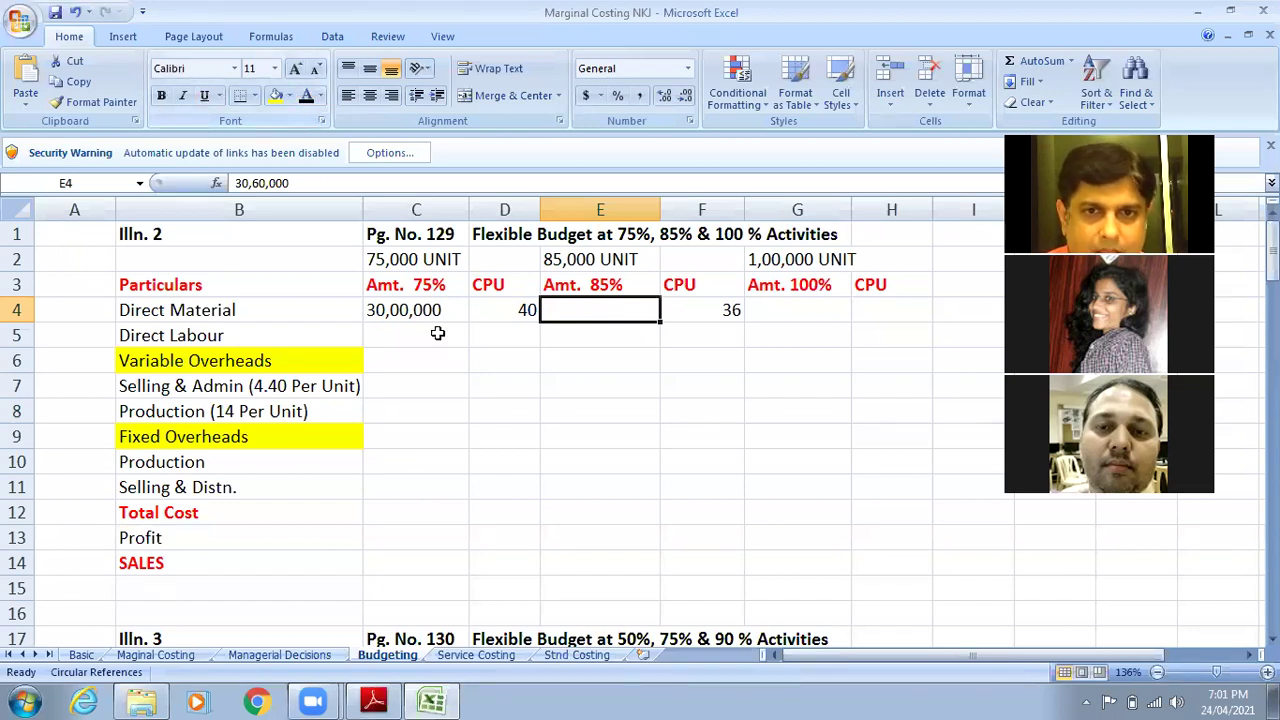
Step: Select H4, switch to the PDF in Adobe Reader and highlight the material cost reduction at 100% capacity
left_click(902, 312)
left_click(388, 699)
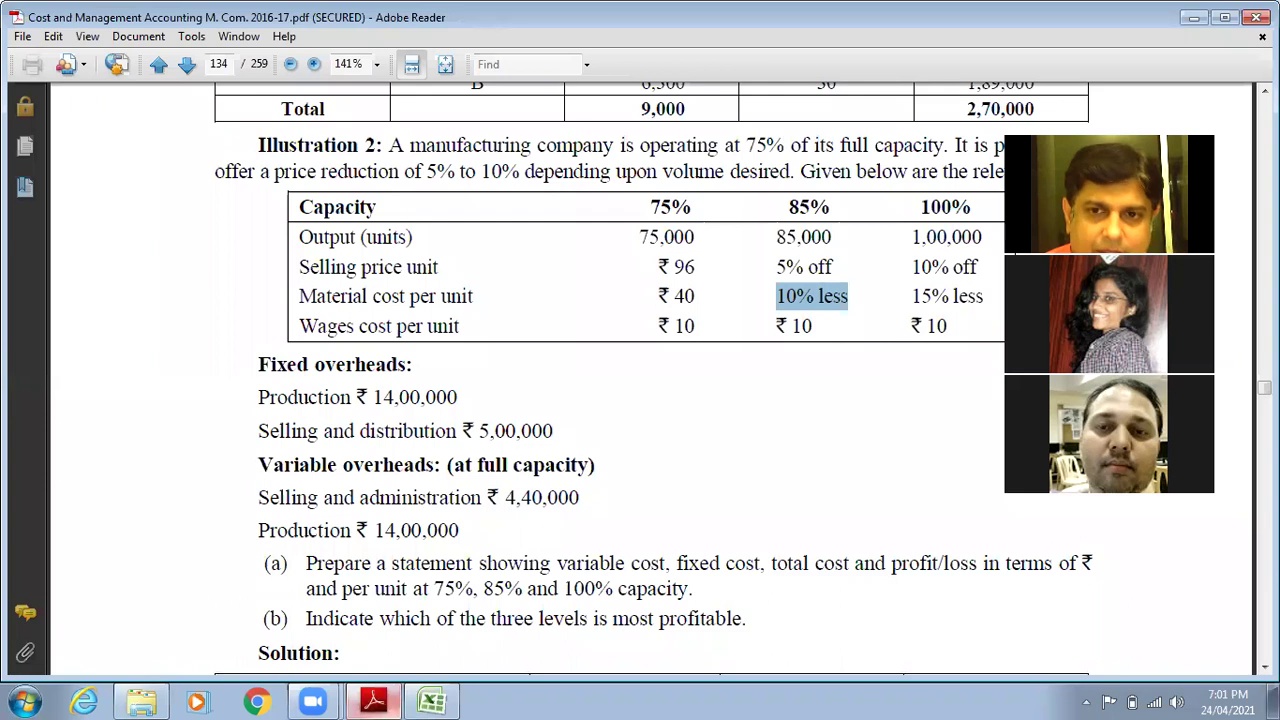
left_click_drag(911, 296, 983, 302)
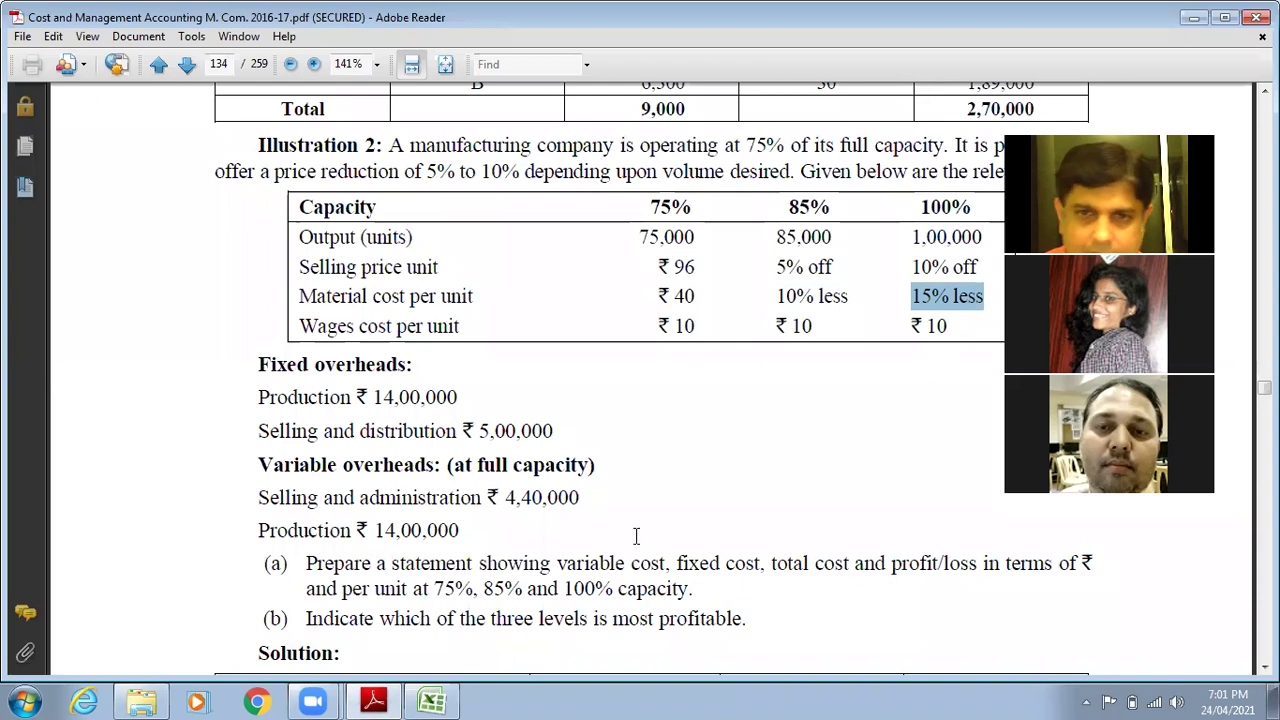
Step: Return to the Excel workbook and reveal the 100% Direct Material CPU in H4 and amount in G4 with the Automatic font colour
left_click(431, 700)
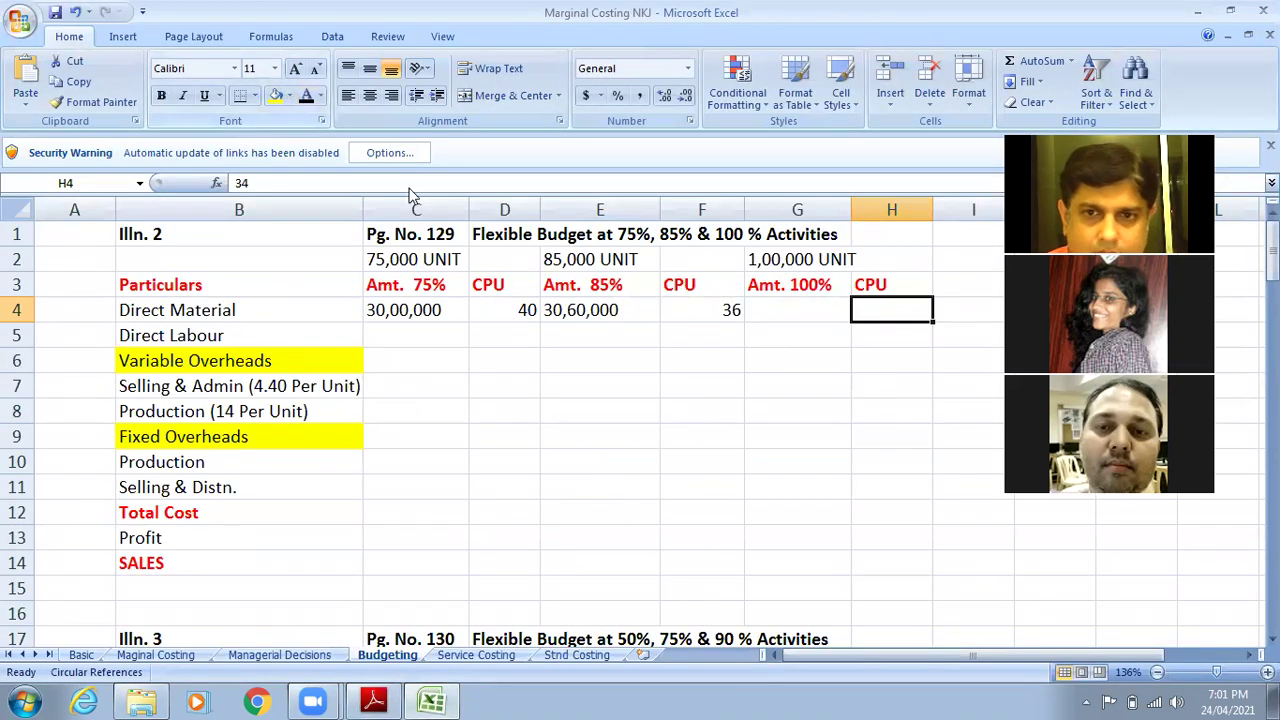
left_click(820, 310)
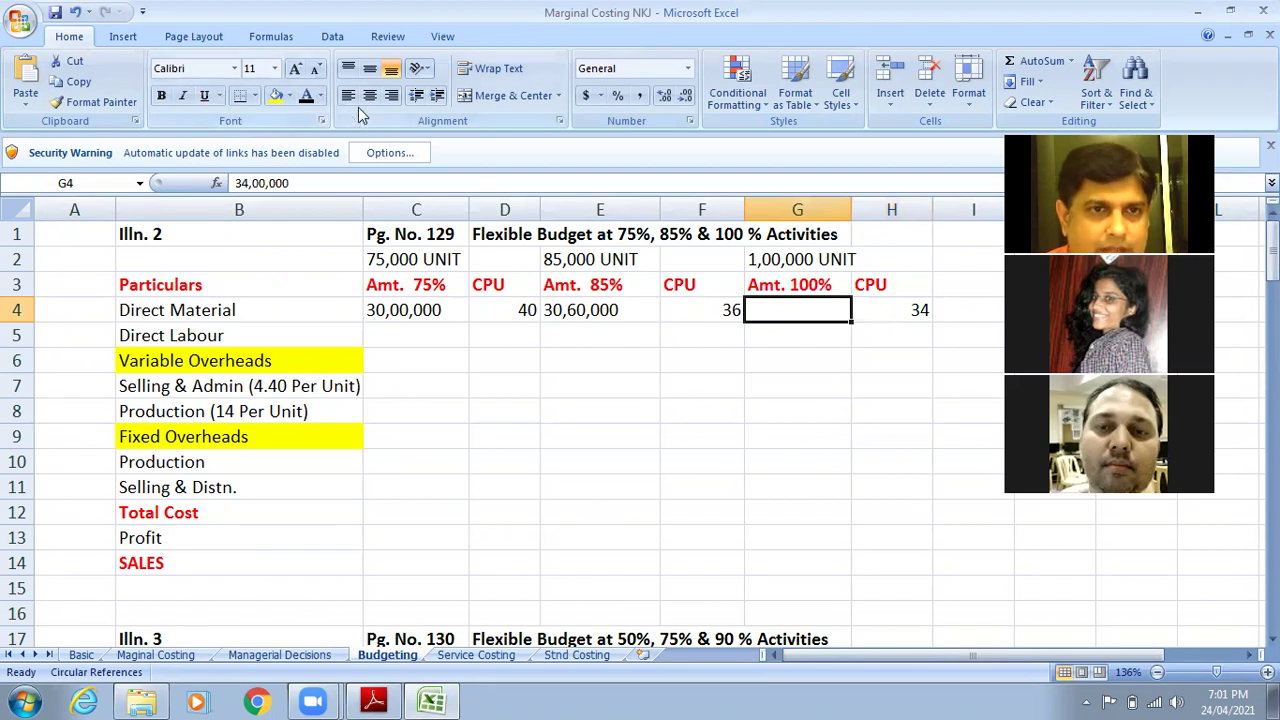
Step: Check the wages cost per unit in the PDF, then reveal the 75% Direct Labour figures in D5 and C5 of the Excel workbook
left_click(415, 331)
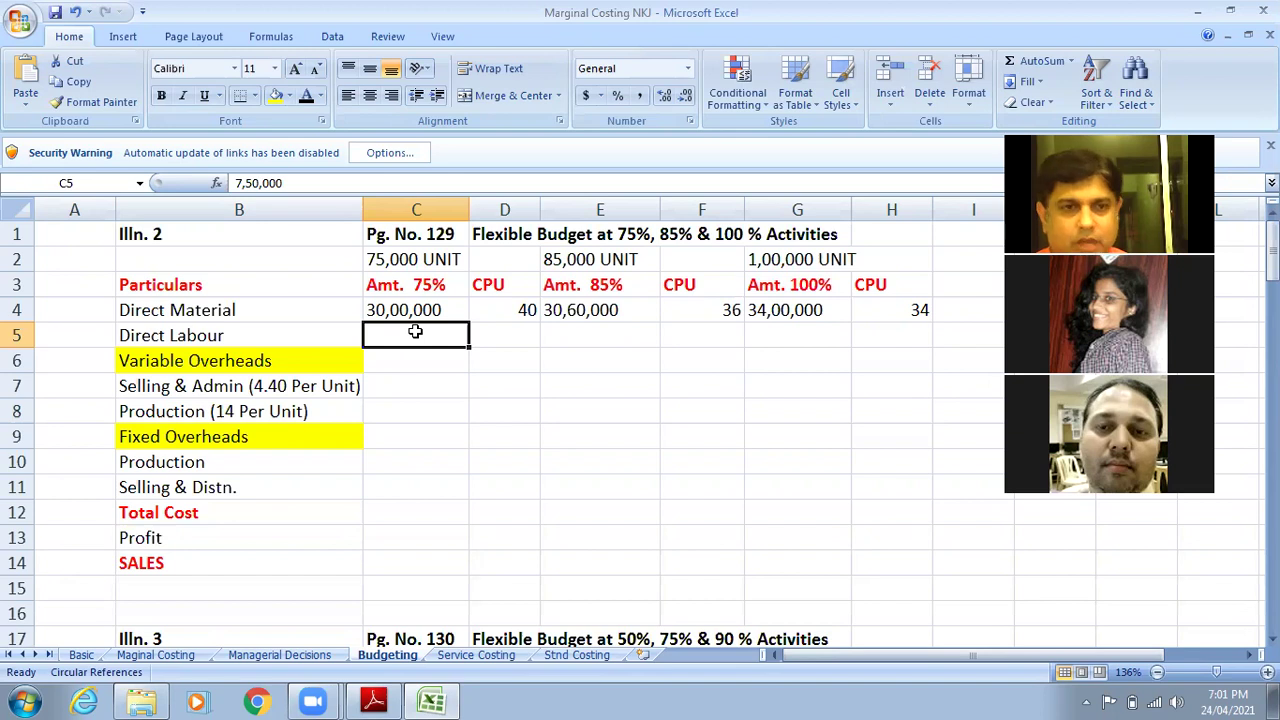
left_click(393, 700)
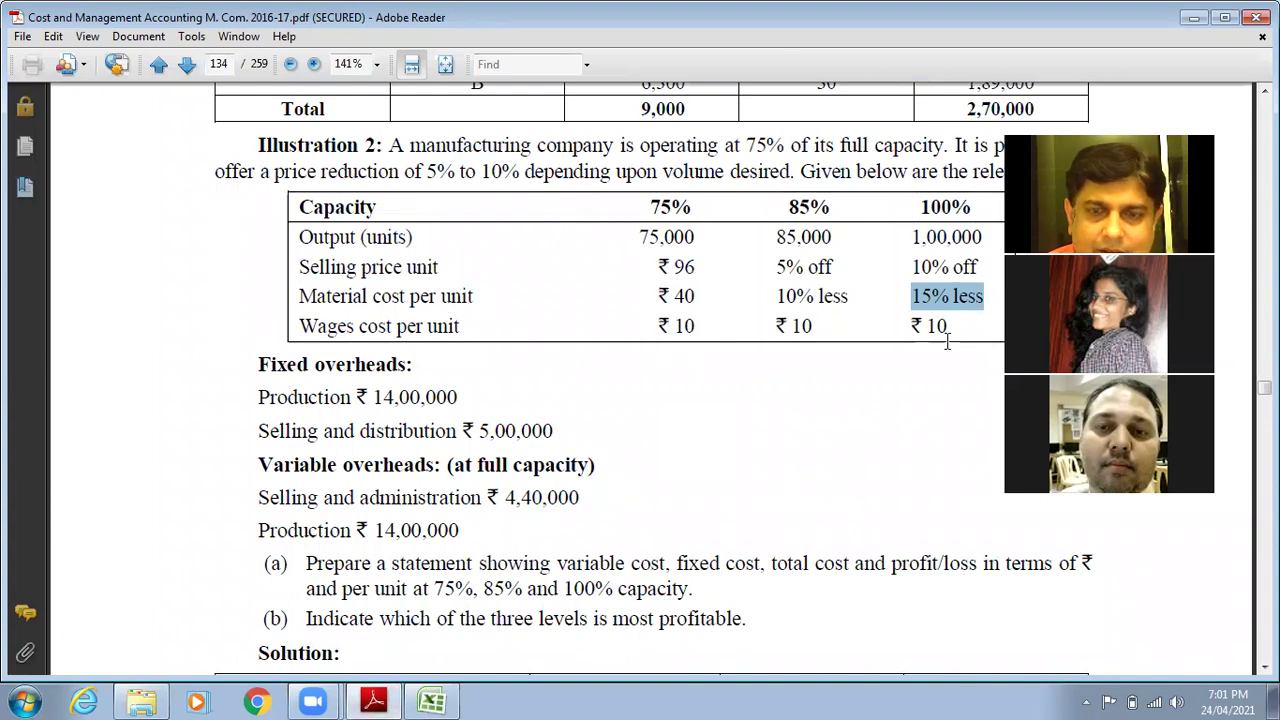
left_click(432, 700)
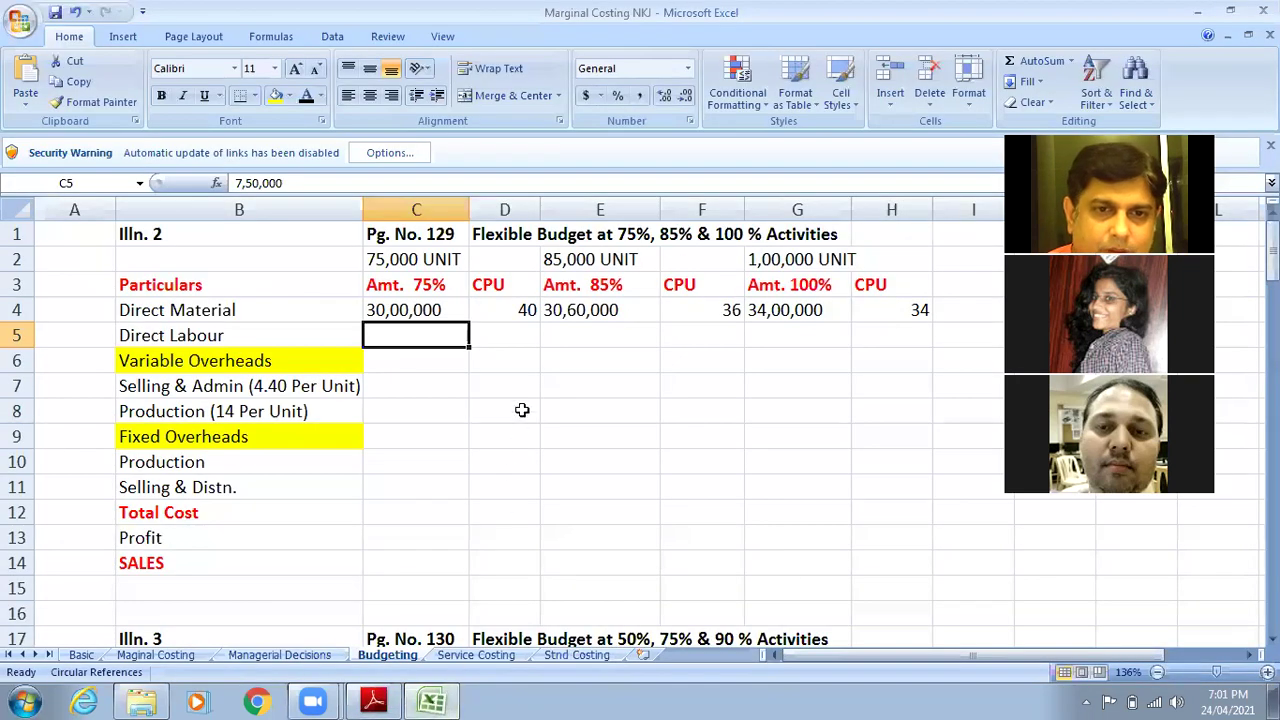
left_click(520, 338)
left_click(306, 95)
left_click(400, 336)
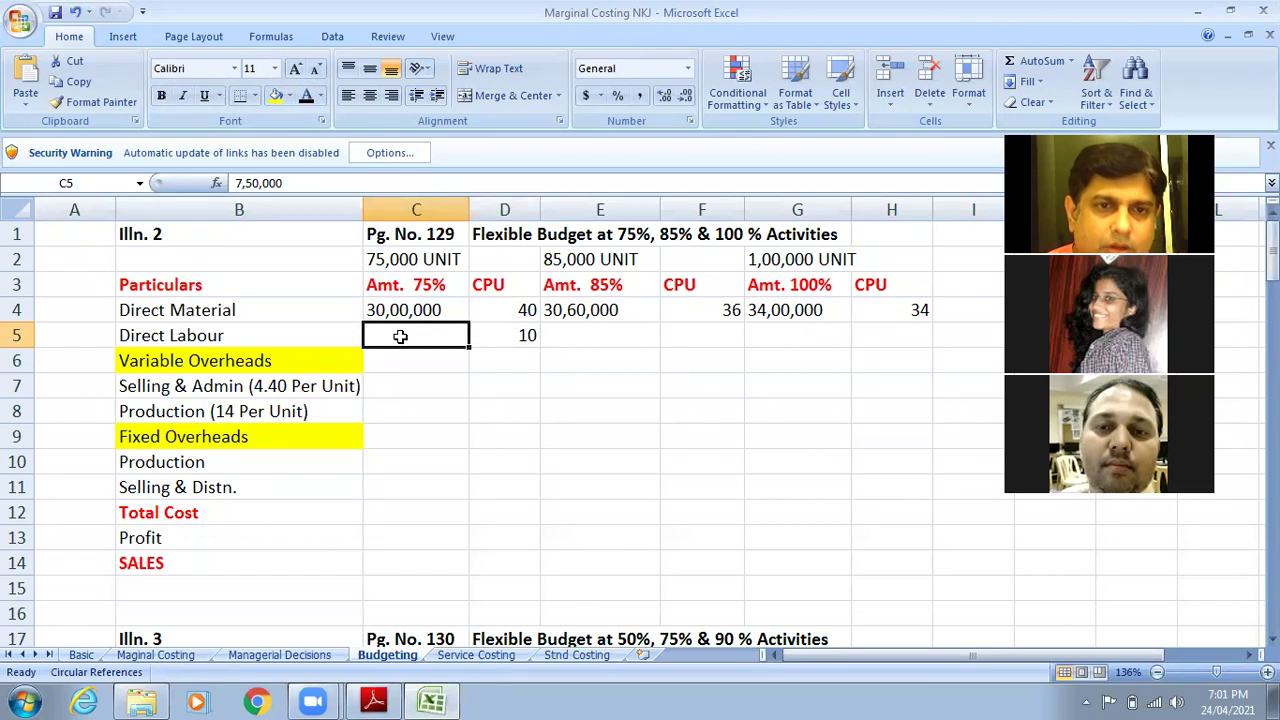
left_click(306, 95)
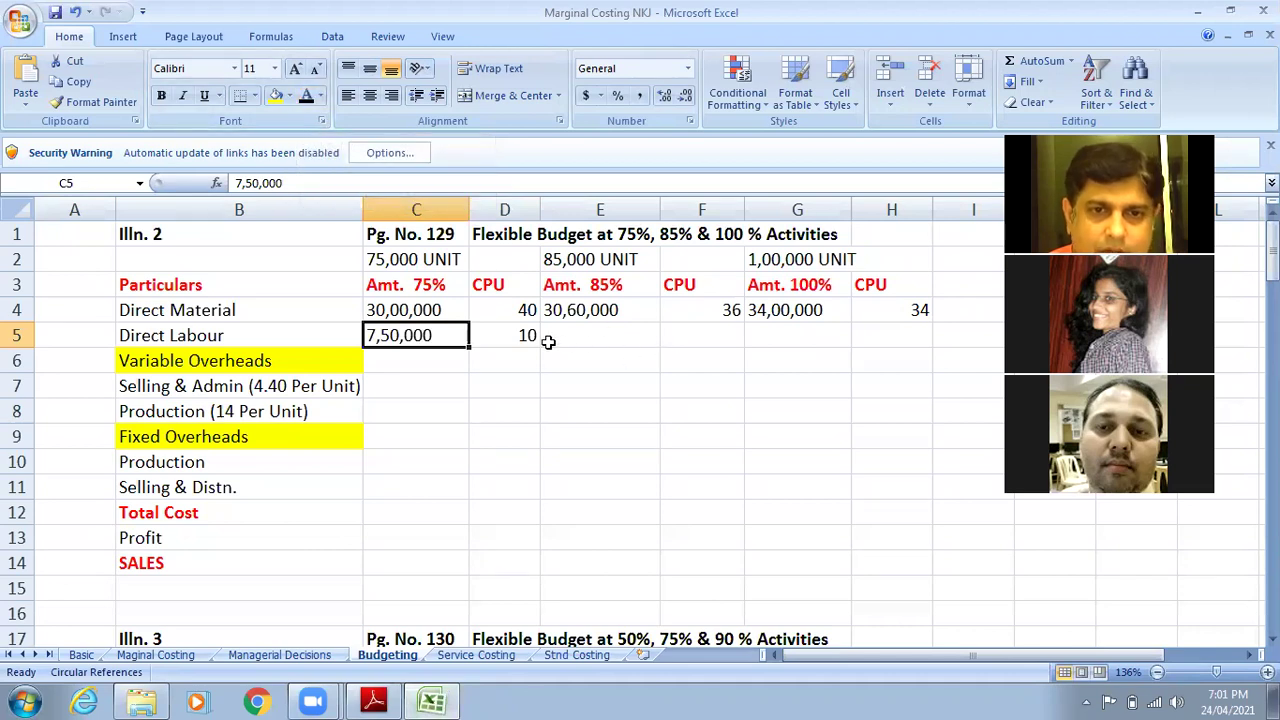
Step: Reveal the 85% Direct Labour CPU in F5 and amount in E5 with the Automatic font colour
left_click(500, 336)
left_click(705, 342)
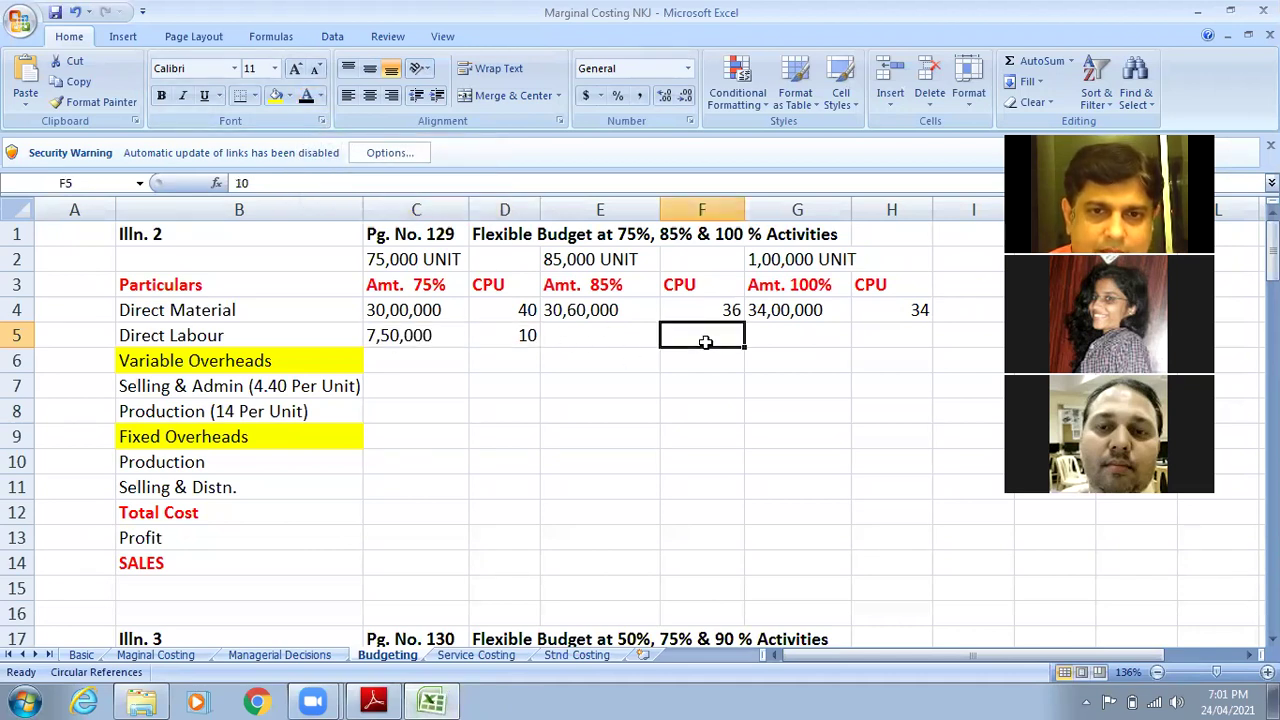
left_click(306, 95)
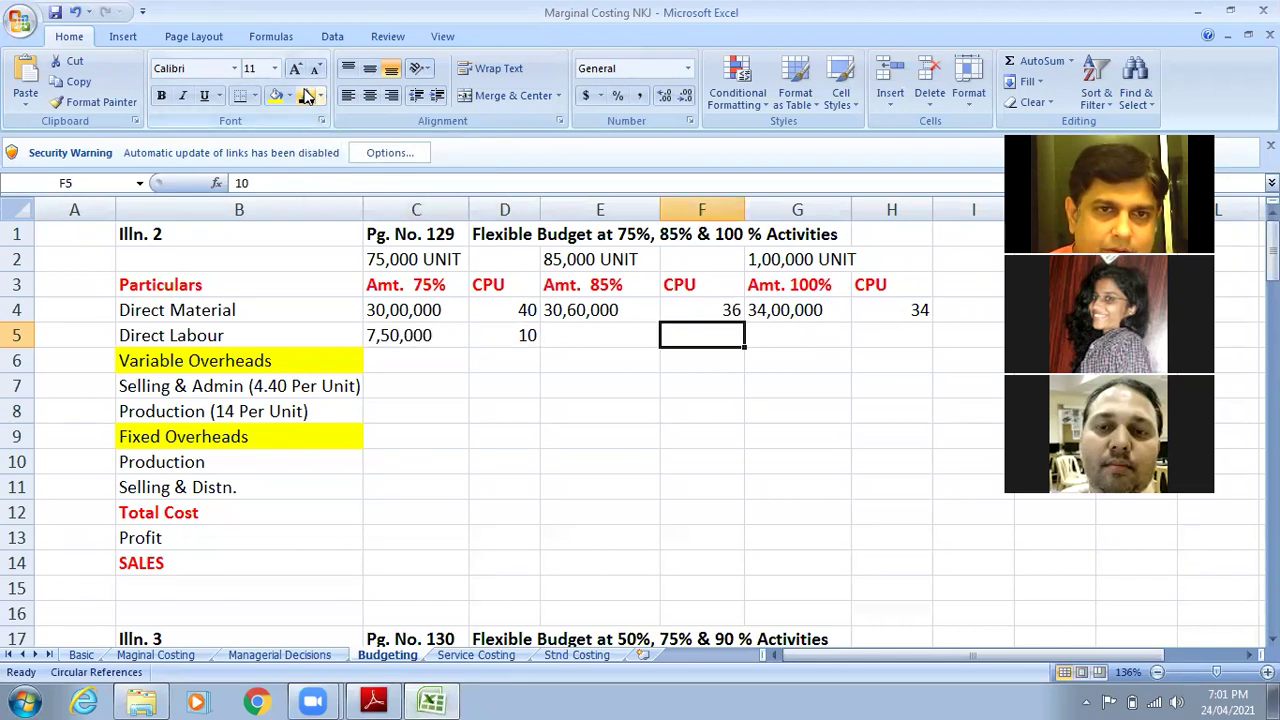
left_click(599, 337)
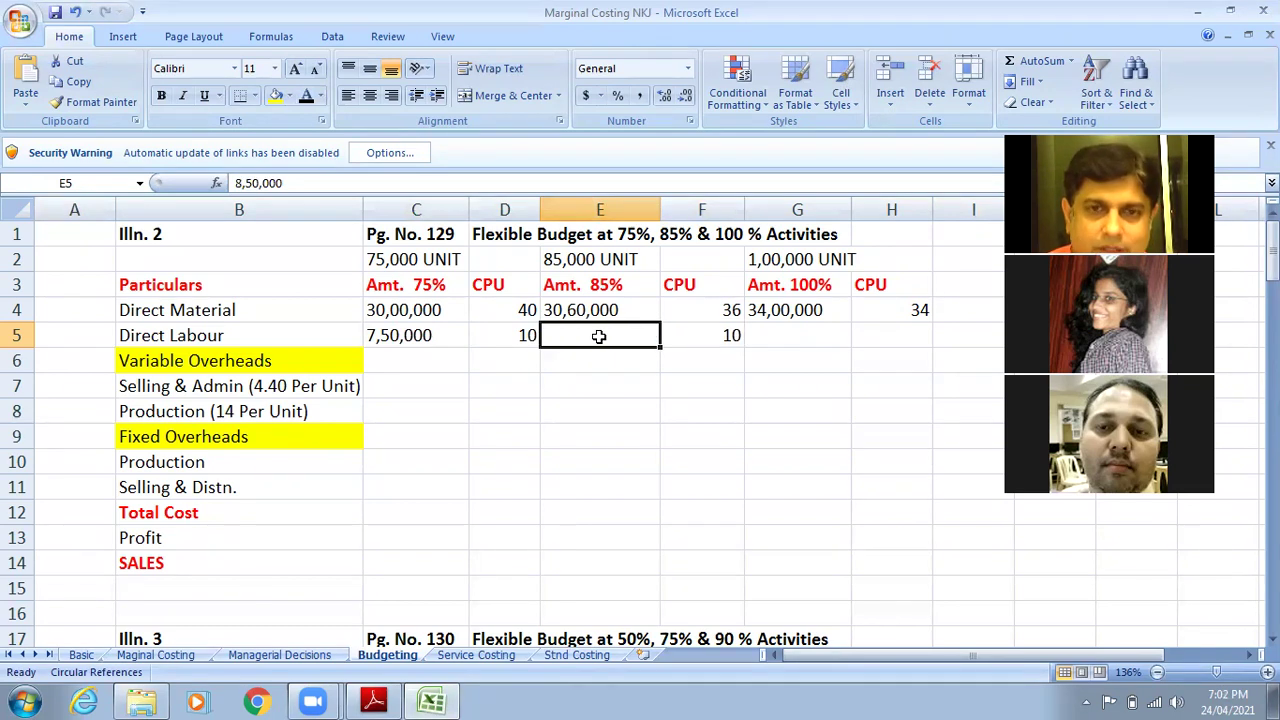
left_click(306, 95)
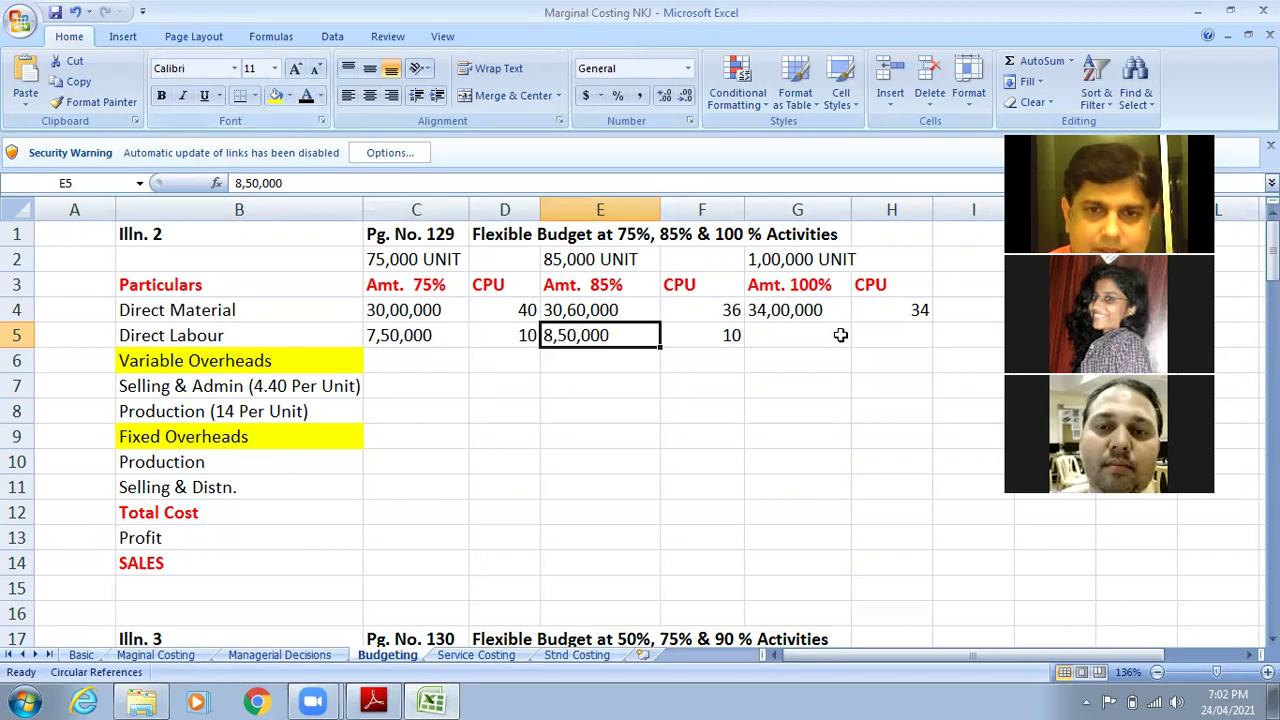
Step: Reveal the 100% Direct Labour CPU in H5 and amount in G5 with the Automatic font colour
left_click(883, 335)
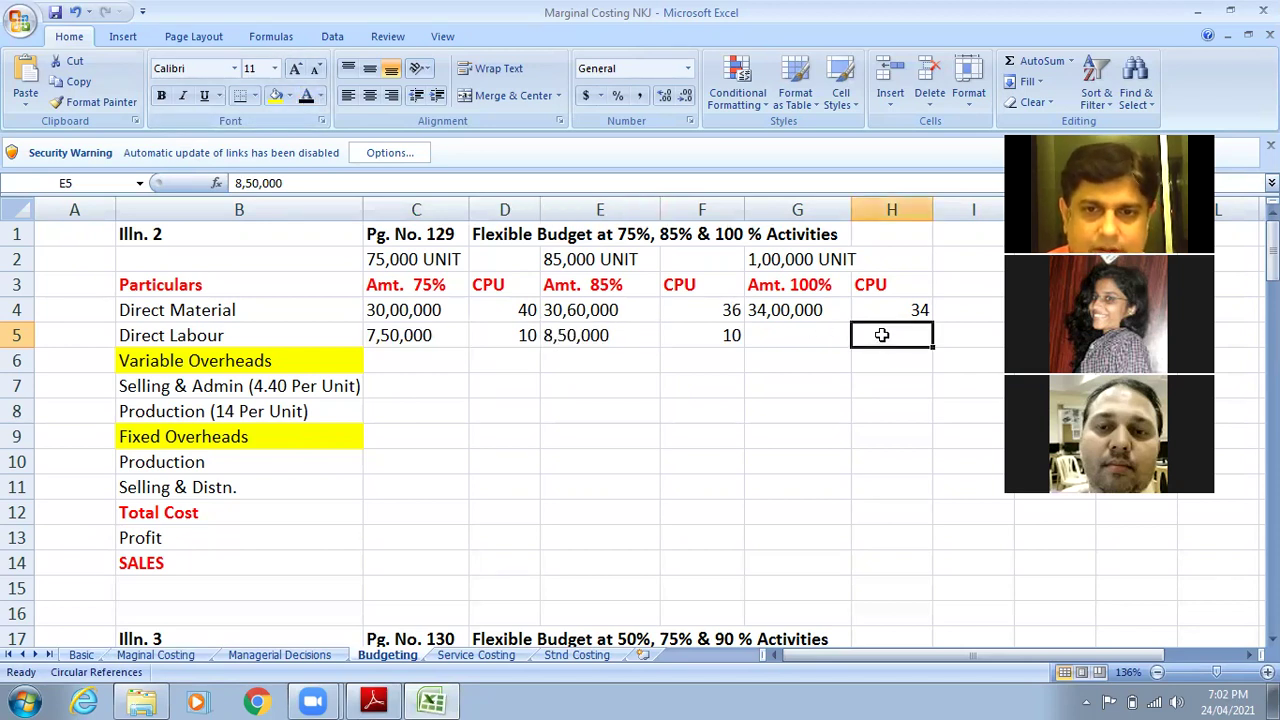
left_click(306, 95)
left_click(786, 334)
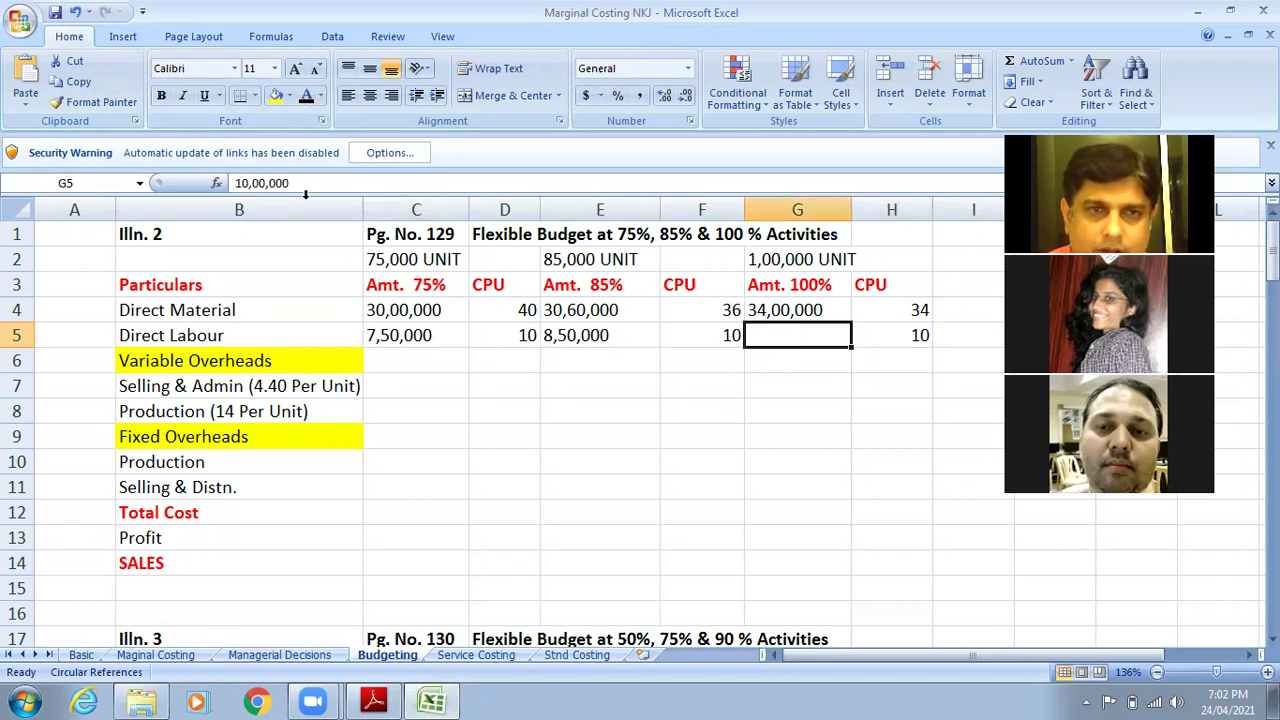
left_click(306, 95)
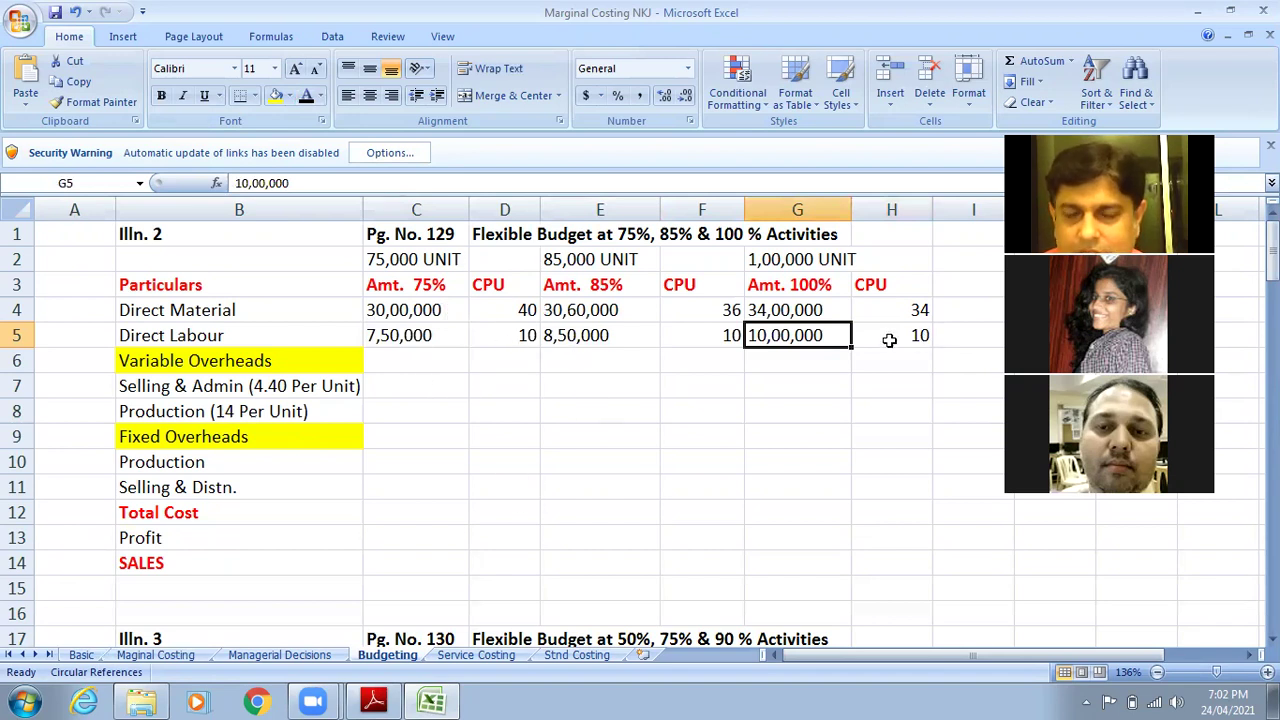
Step: Check the variable selling and administration overhead and 75% output in the PDF, then reveal the 75% Selling & Admin amount in C7 of the Excel workbook
left_click(414, 381)
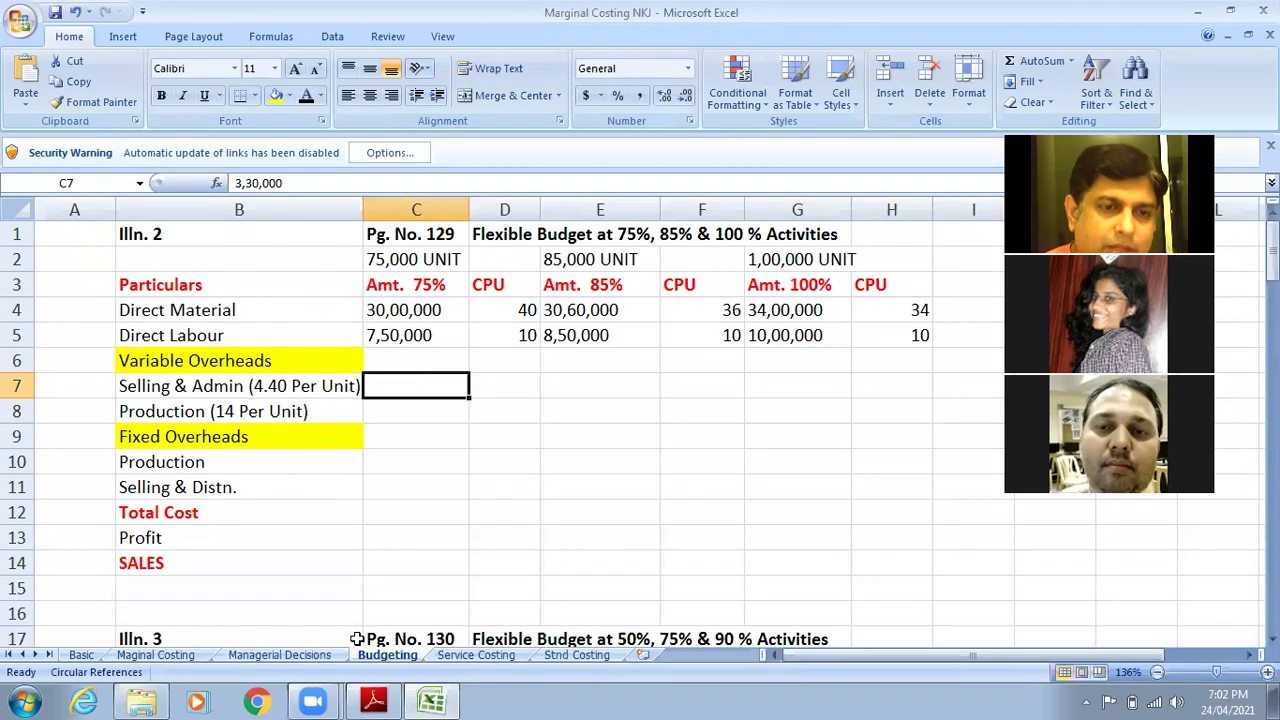
left_click(374, 700)
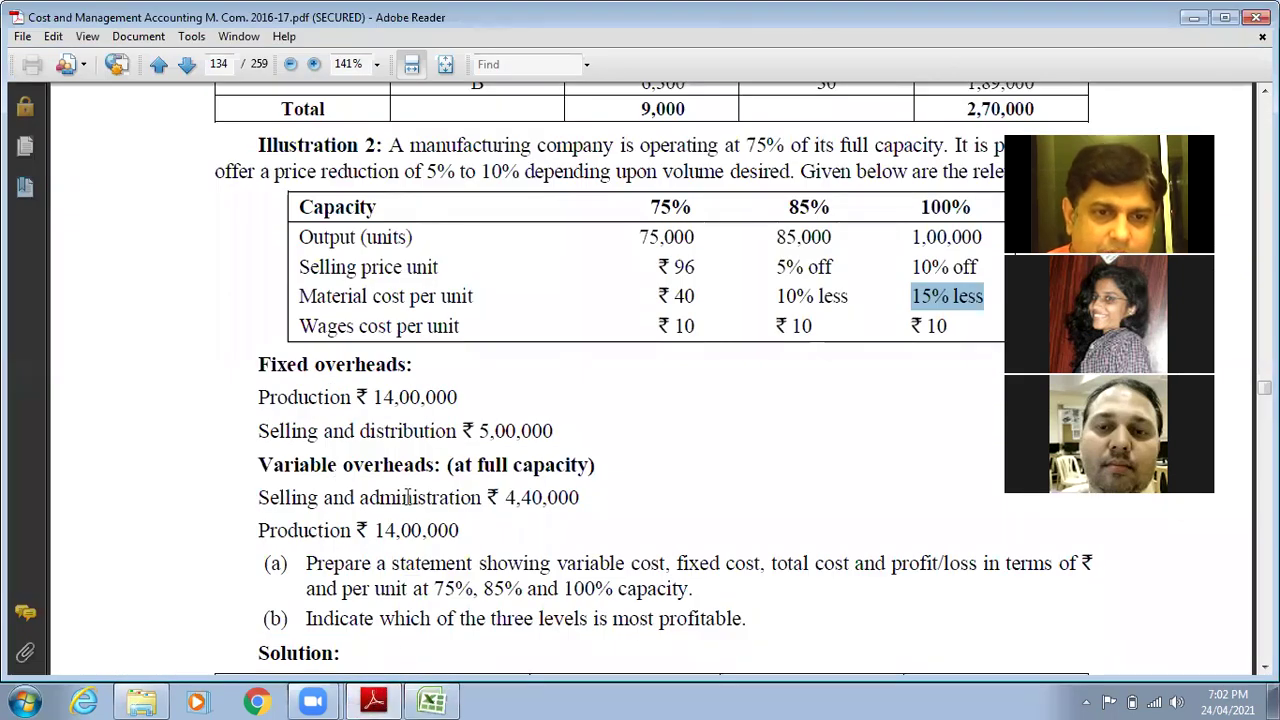
left_click_drag(488, 500, 578, 497)
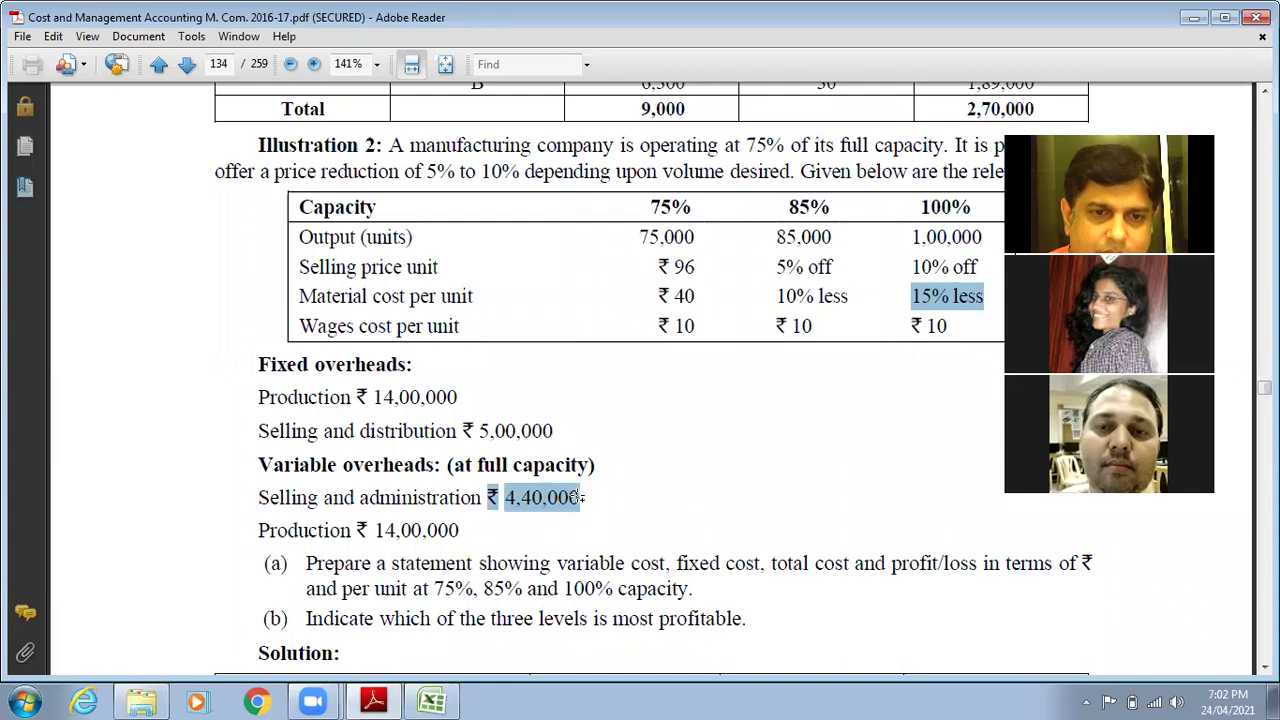
left_click_drag(352, 530, 446, 532)
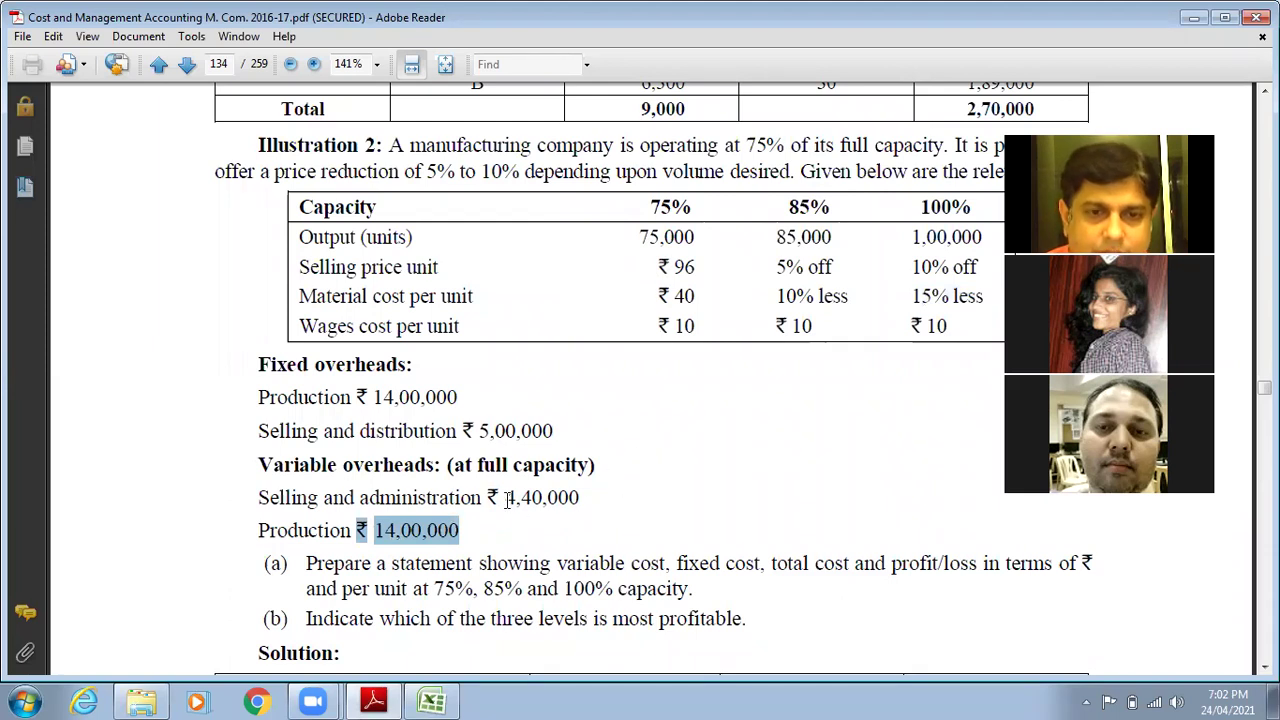
left_click_drag(507, 500, 597, 505)
left_click_drag(641, 236, 711, 243)
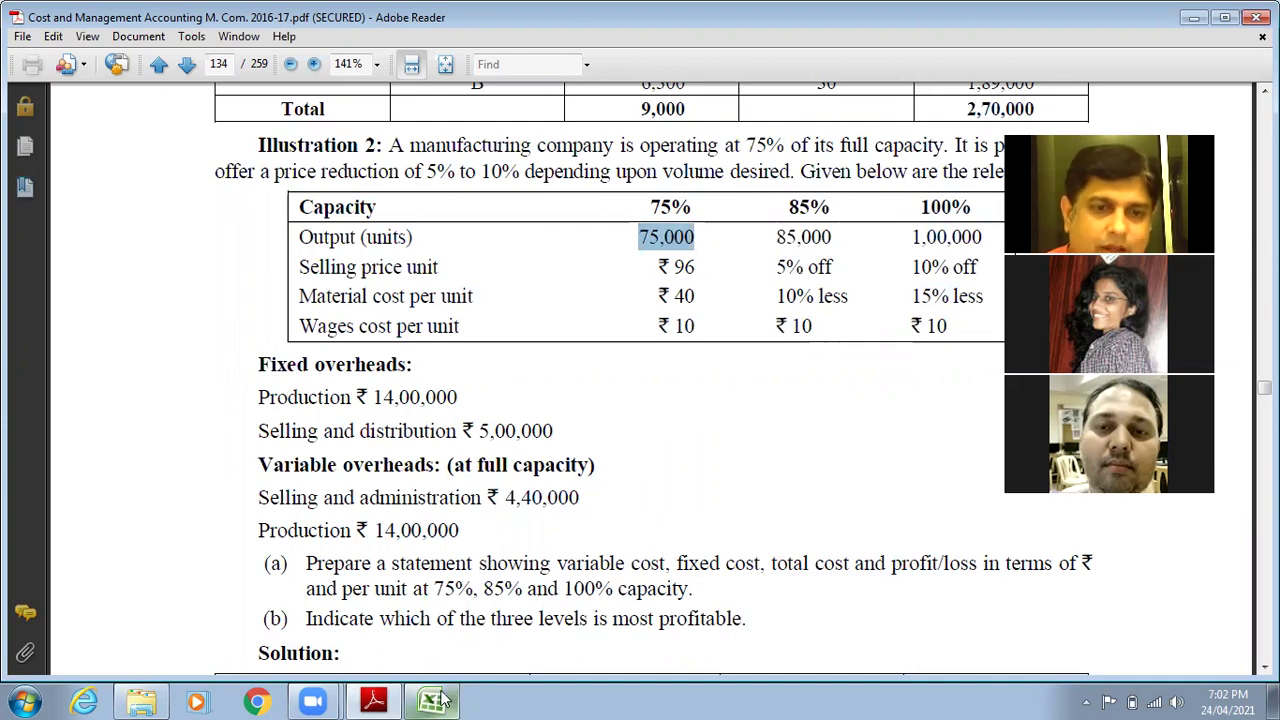
mouse_move(433, 700)
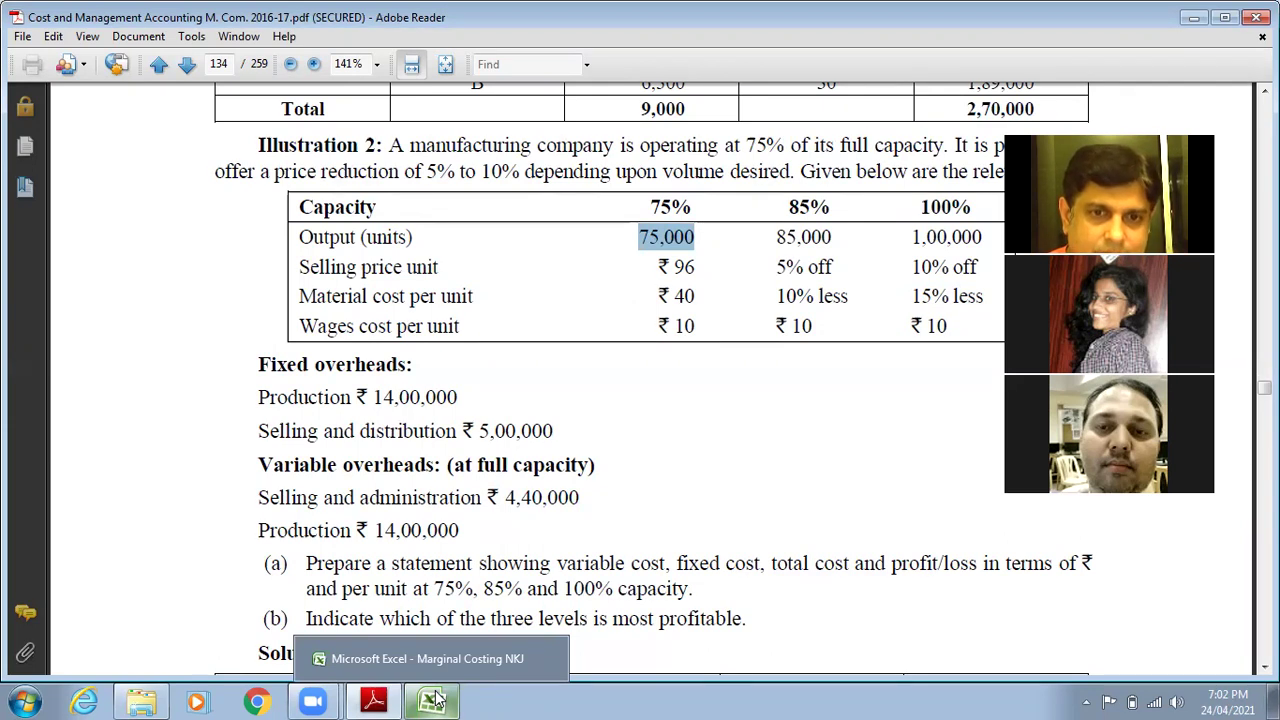
left_click_drag(507, 497, 582, 488)
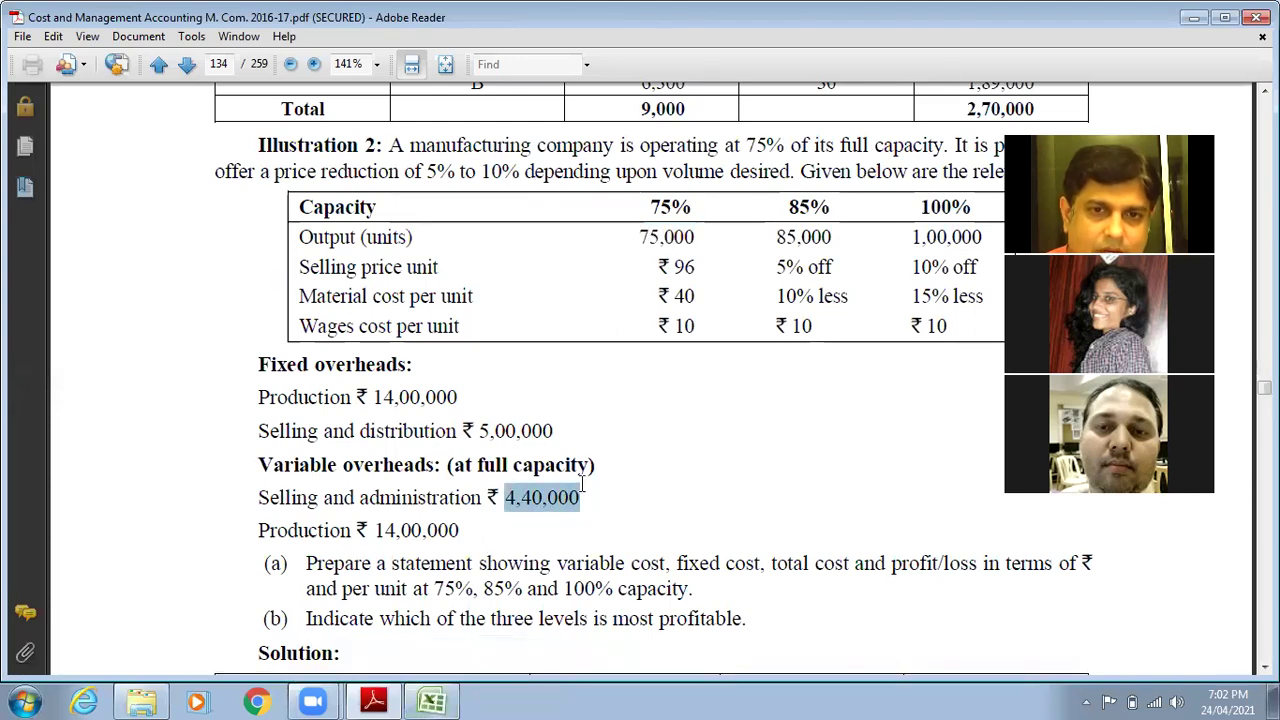
left_click_drag(638, 232, 703, 235)
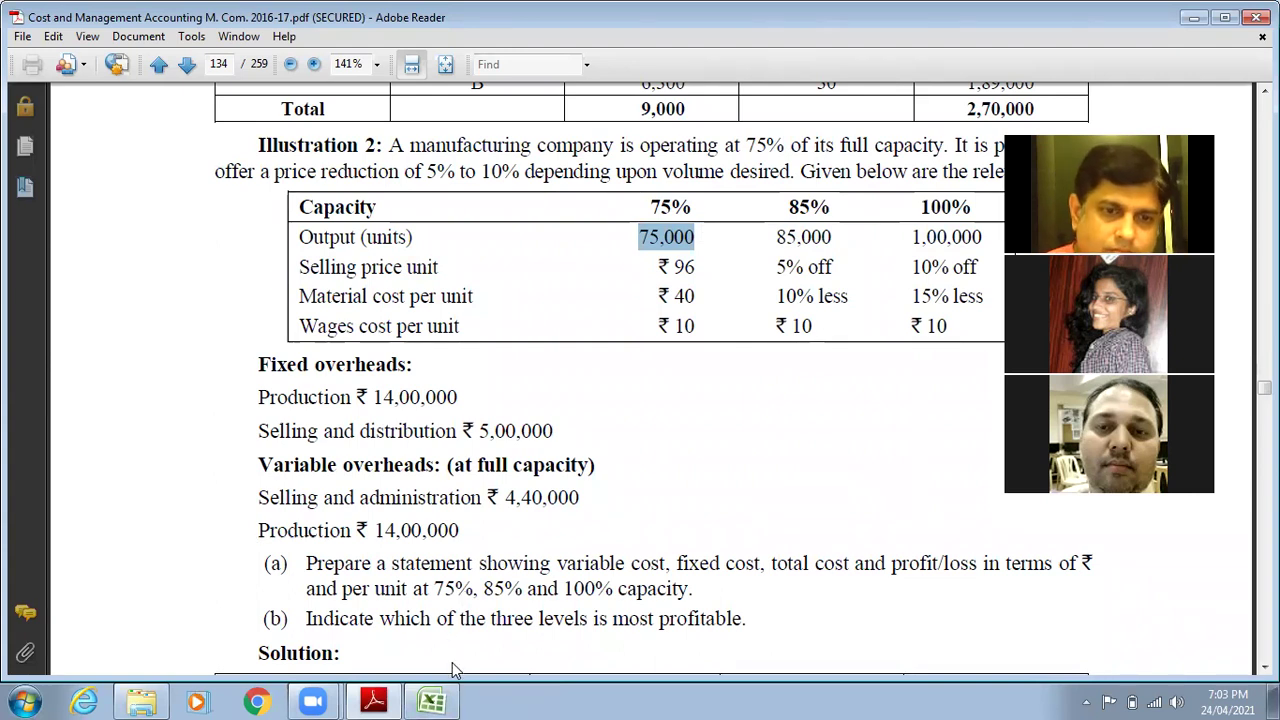
left_click(435, 700)
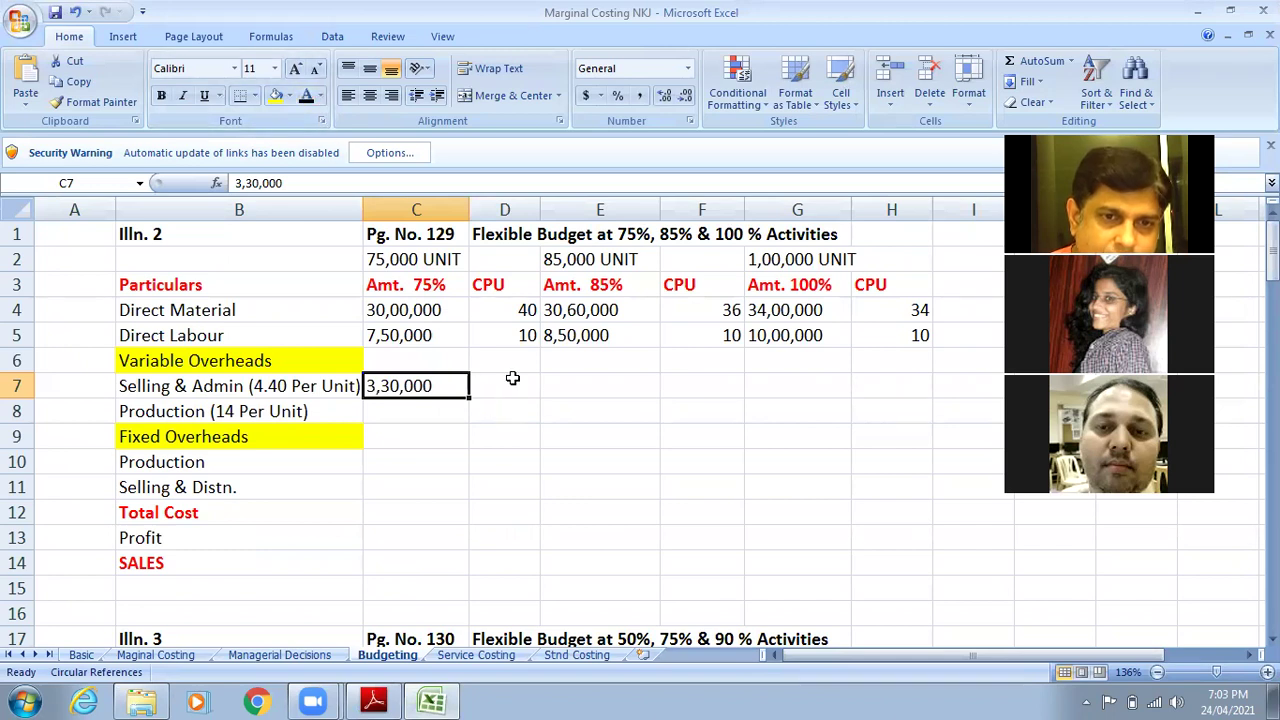
Step: Check the variable overheads' capacity basis in the PDF, then reveal the 100% Selling & Admin figures in G7 and H7 of the Excel workbook
left_click(376, 700)
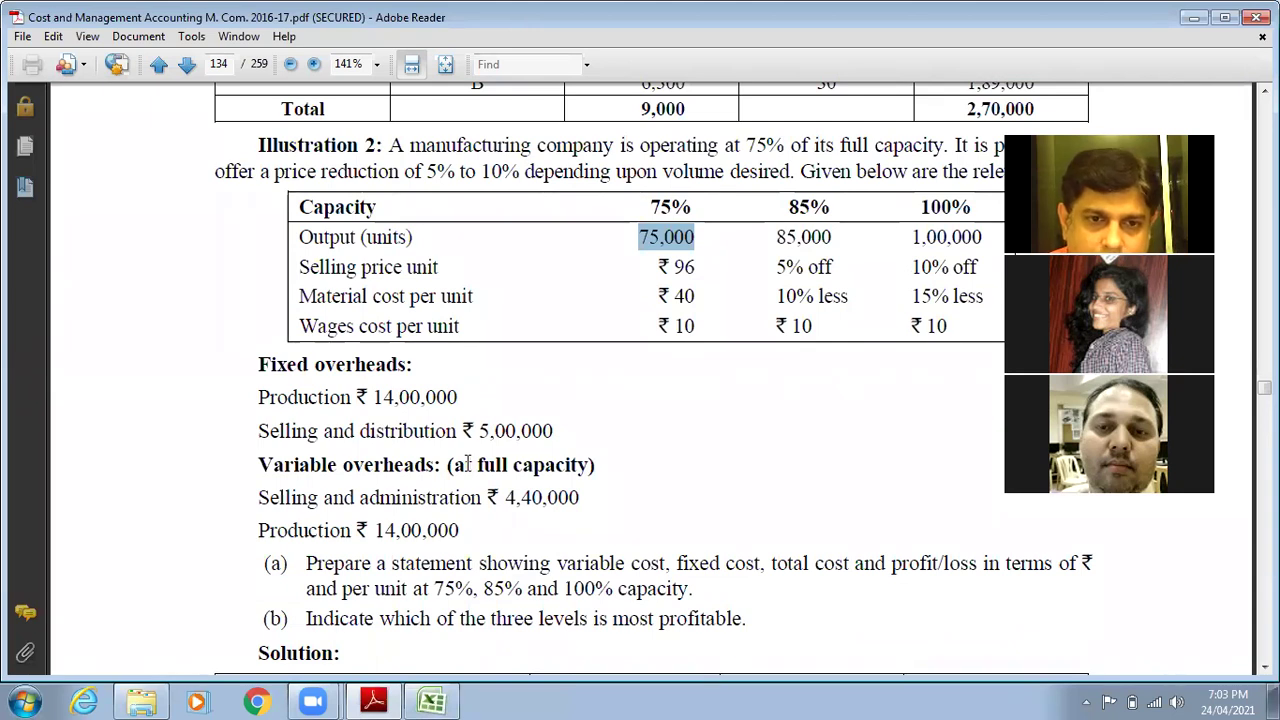
left_click_drag(457, 464, 563, 466)
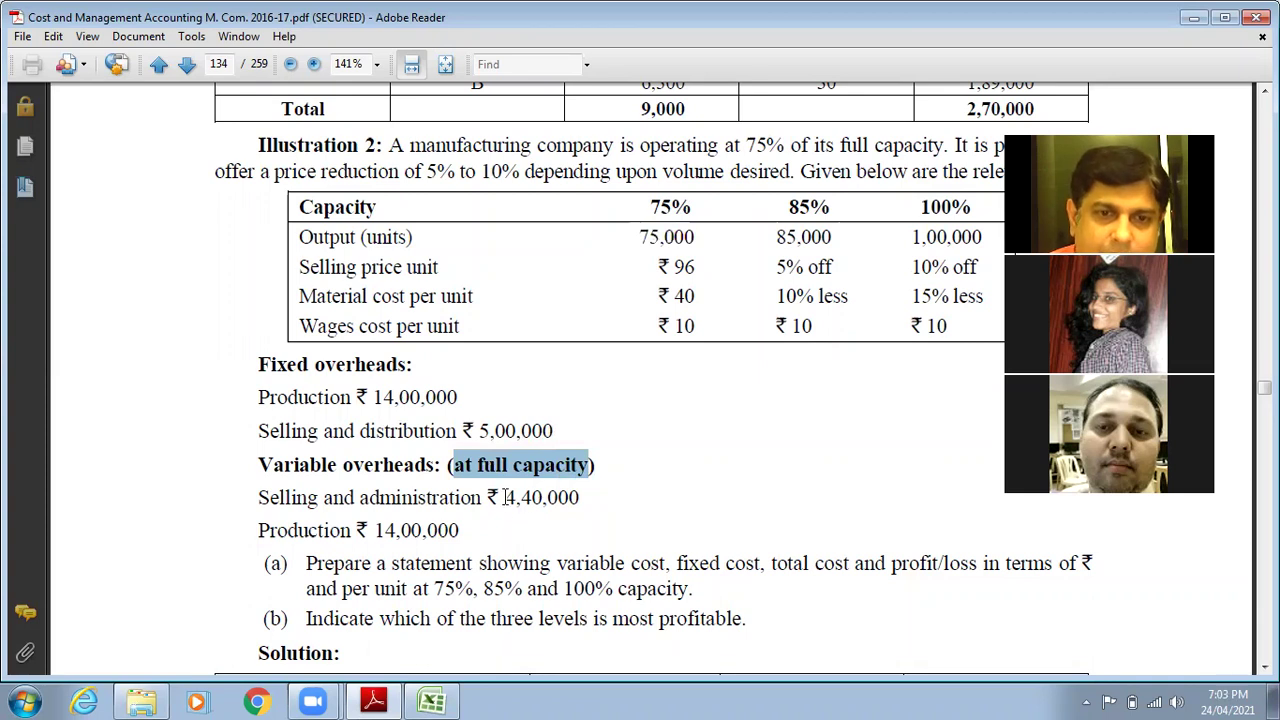
left_click(427, 700)
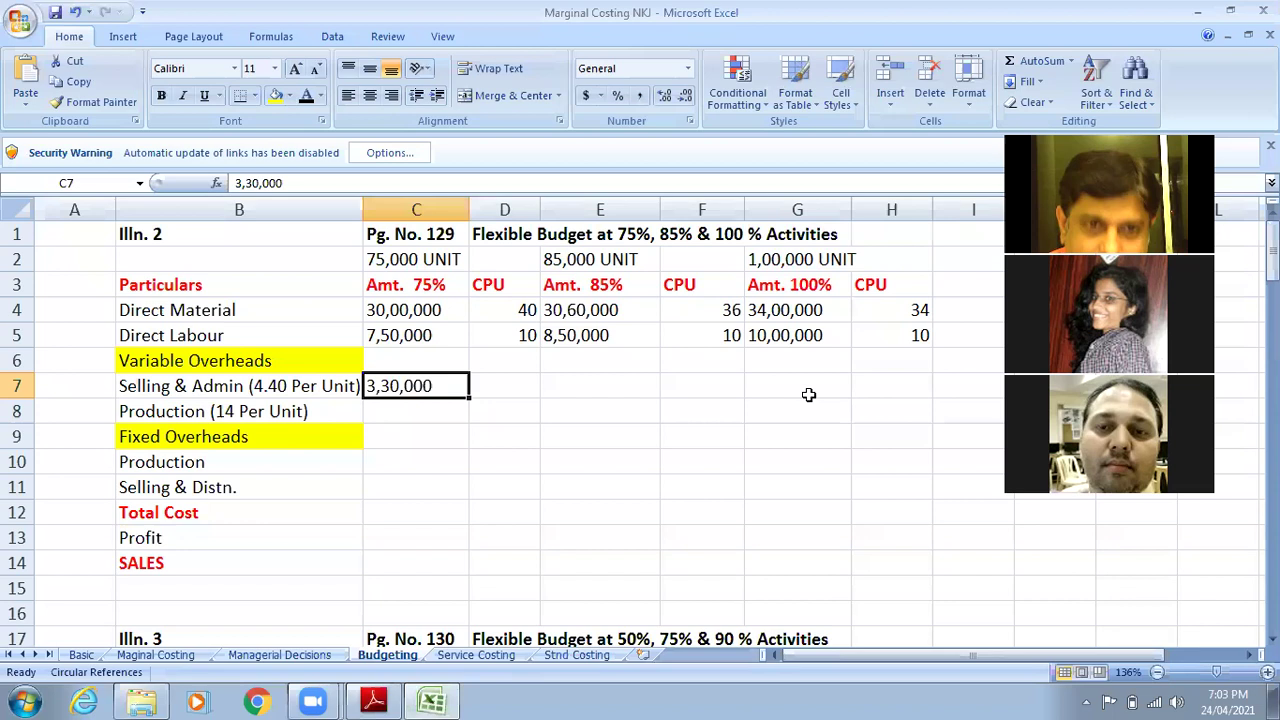
left_click(808, 392)
type("4,40,000")
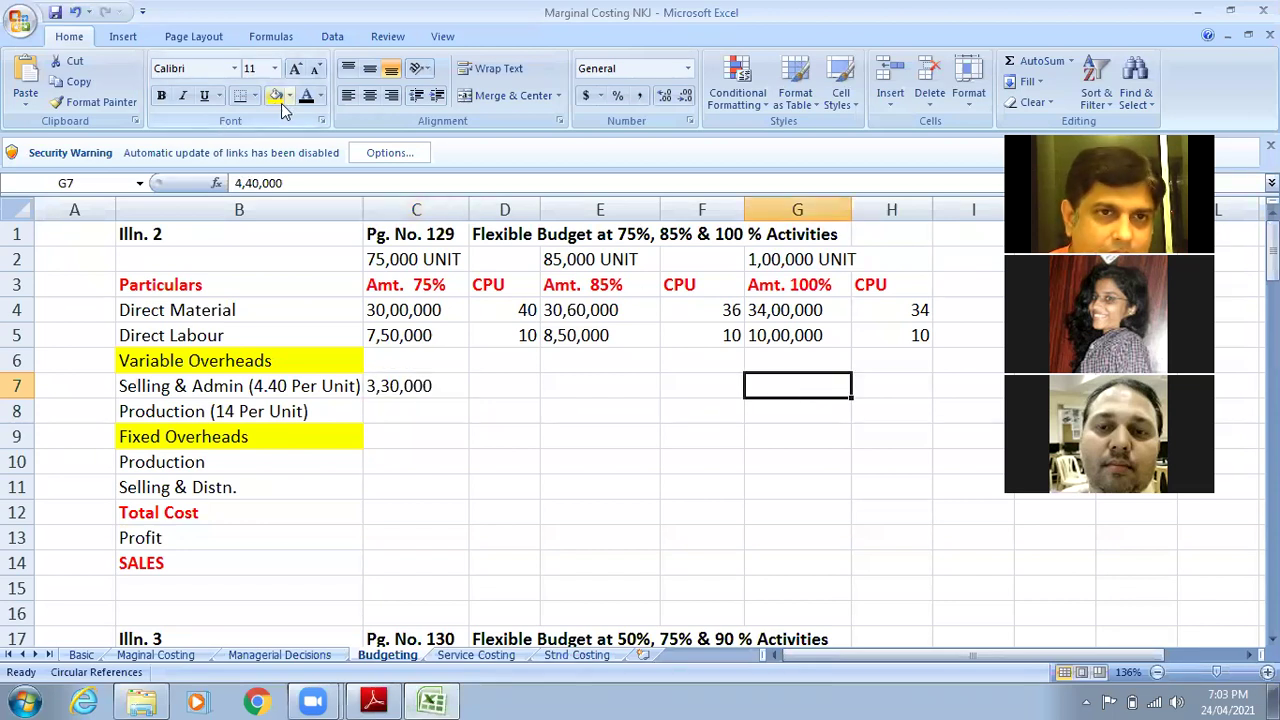
left_click(901, 386)
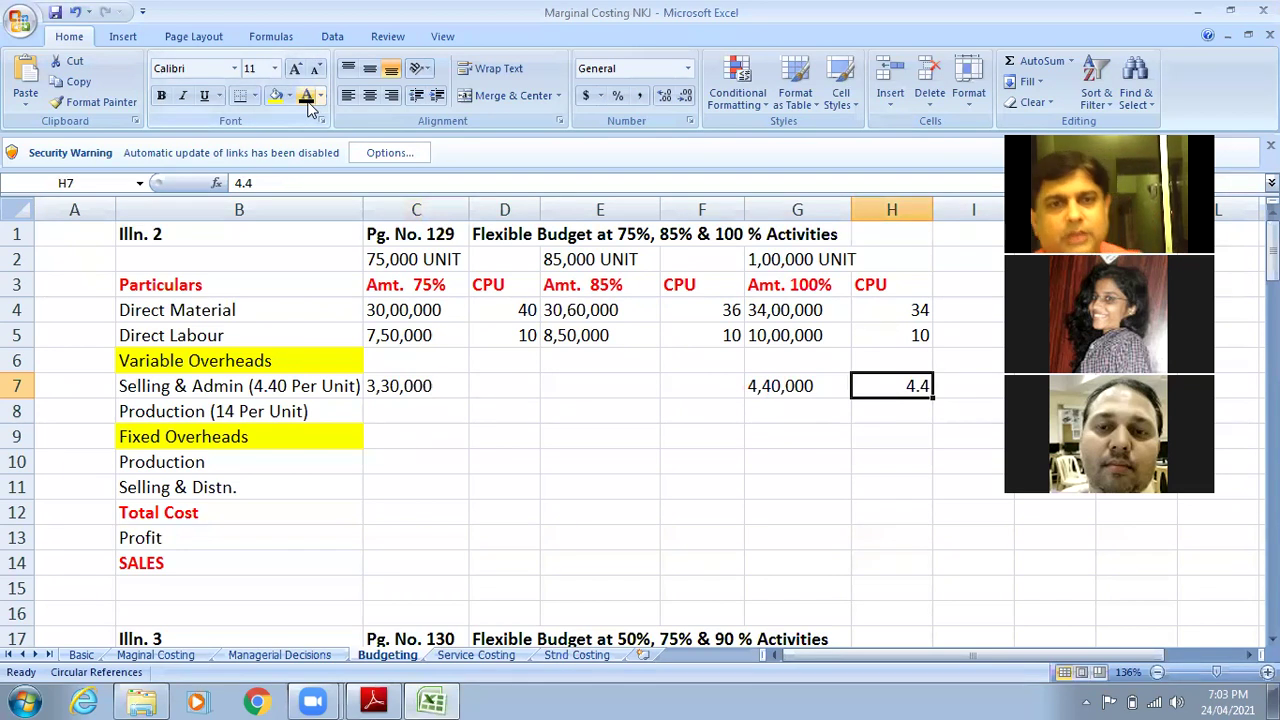
Step: Reveal the 85% Selling & Admin figures in F7 and E7 and the 75% CPU in D7 with the Automatic font colour
left_click(706, 394)
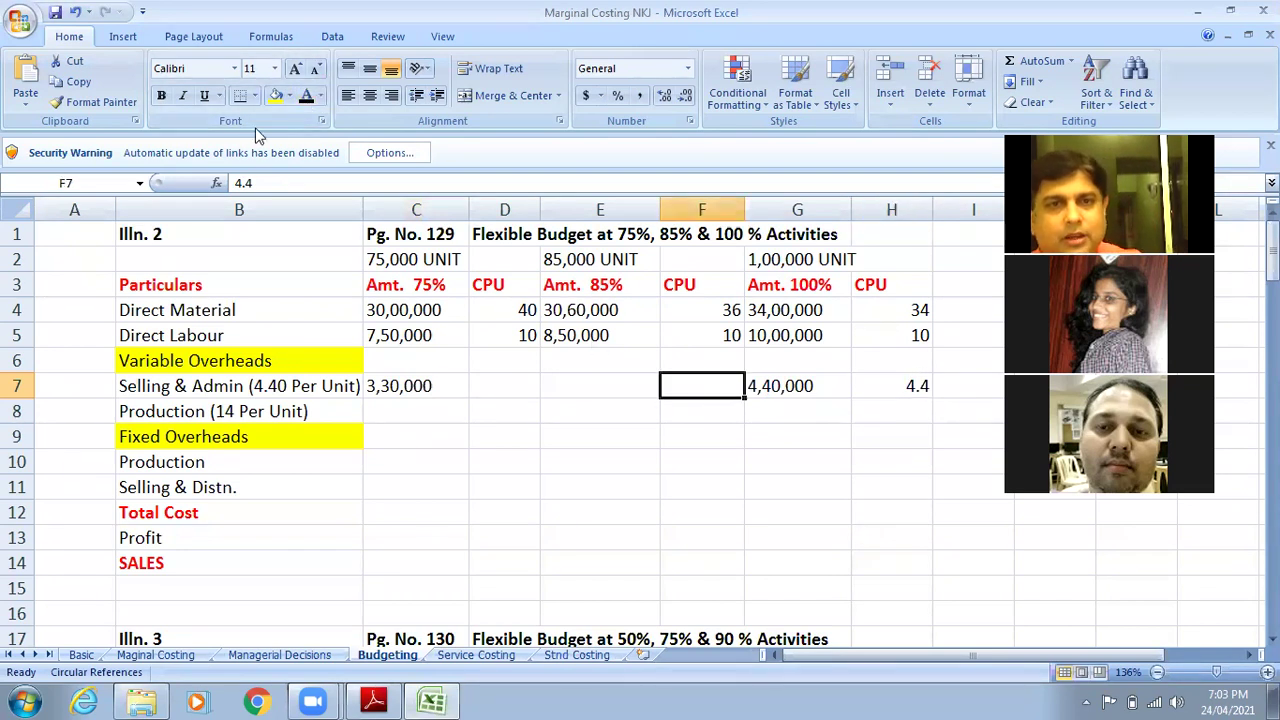
left_click(306, 97)
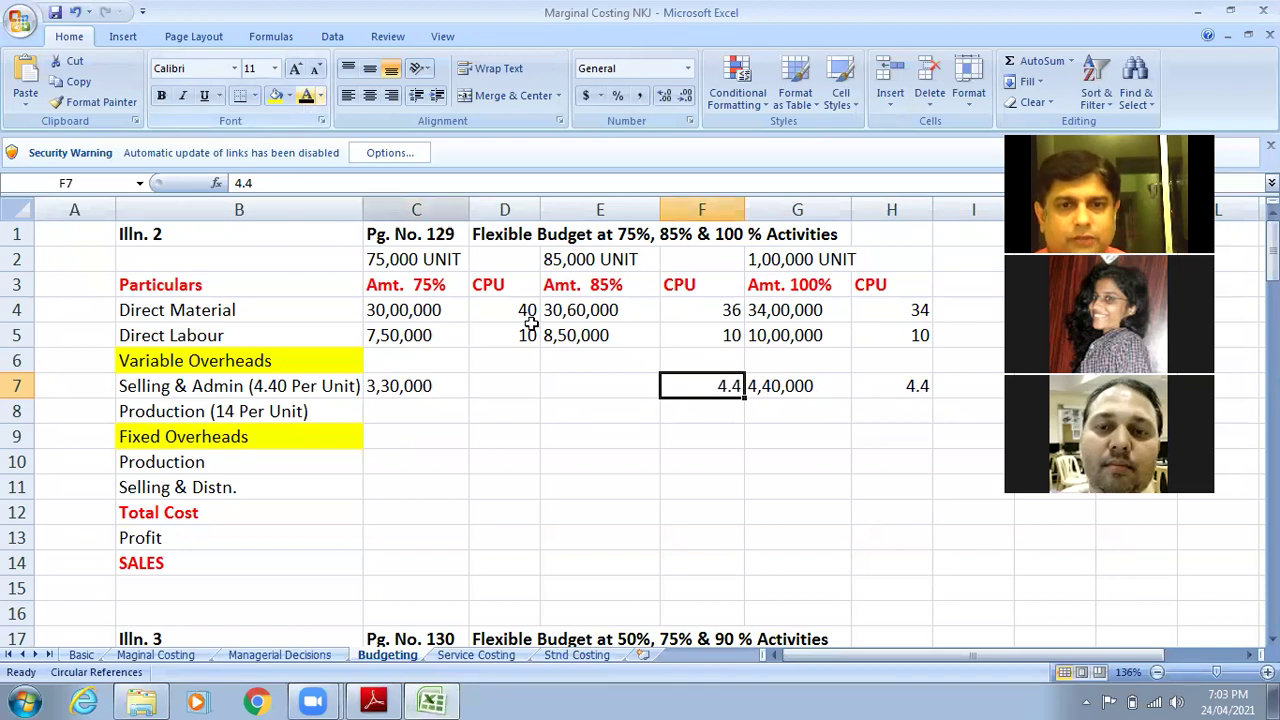
left_click(589, 385)
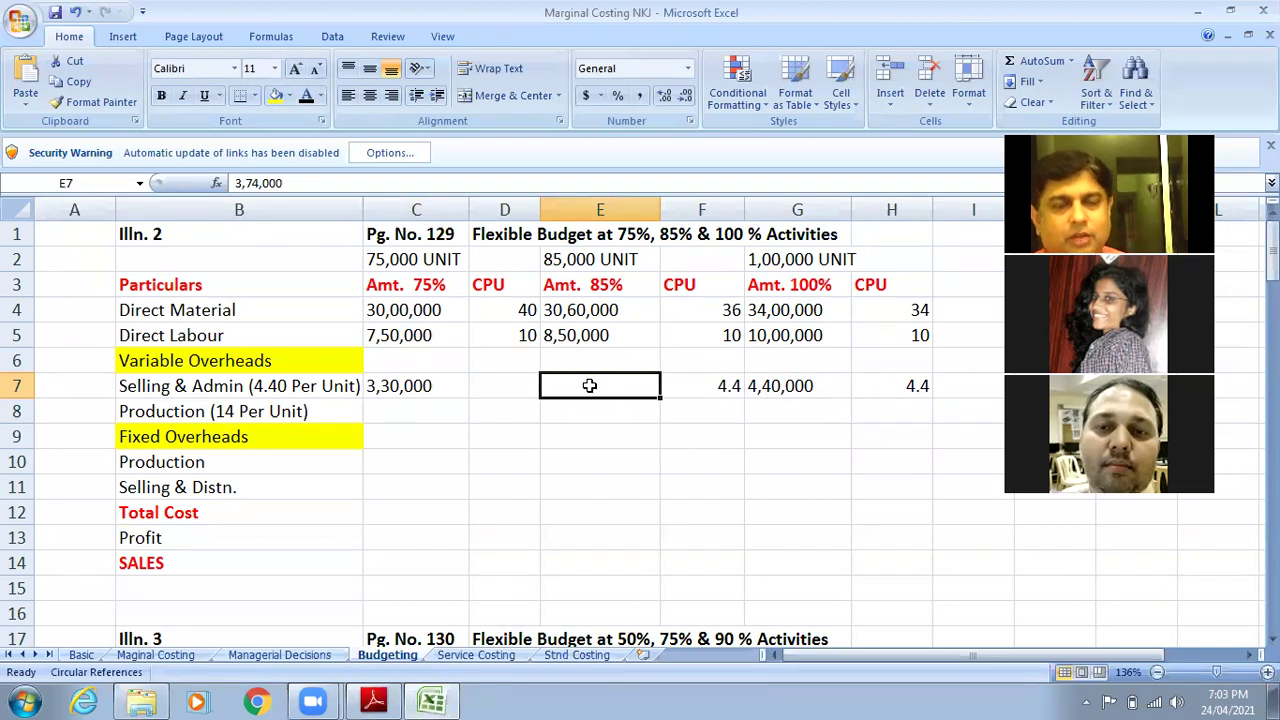
left_click(306, 97)
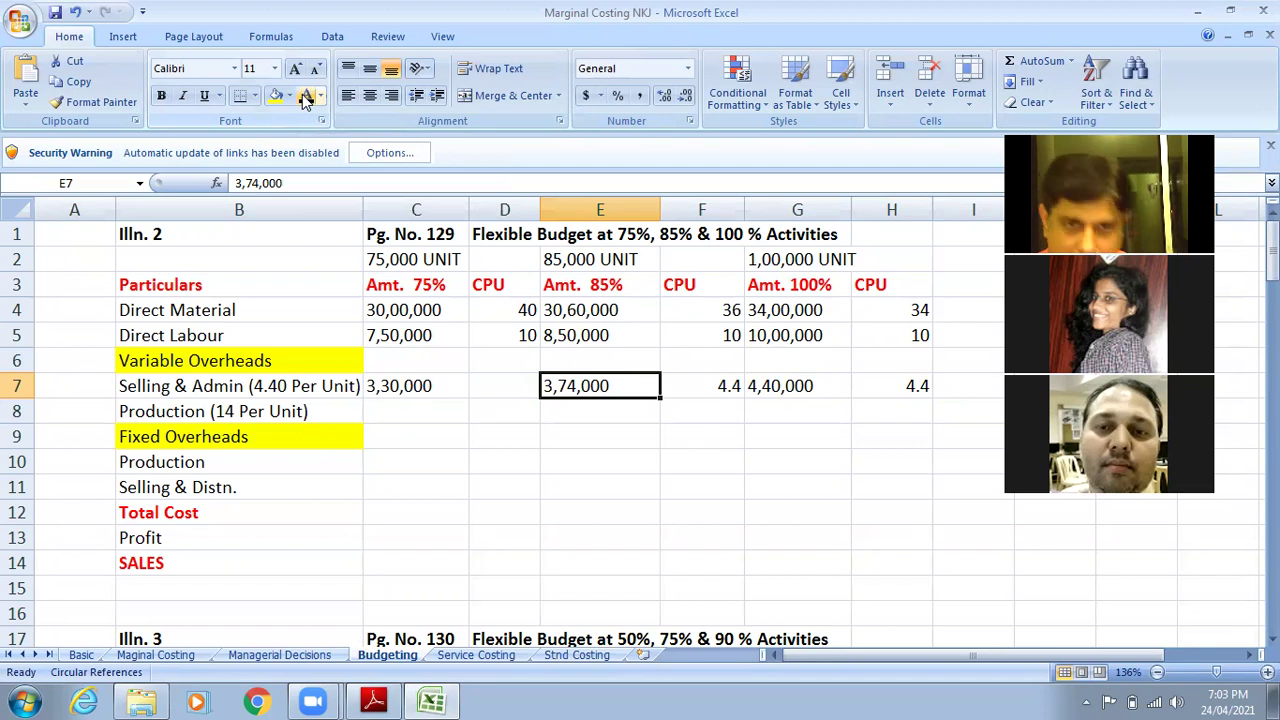
left_click(518, 384)
left_click(306, 97)
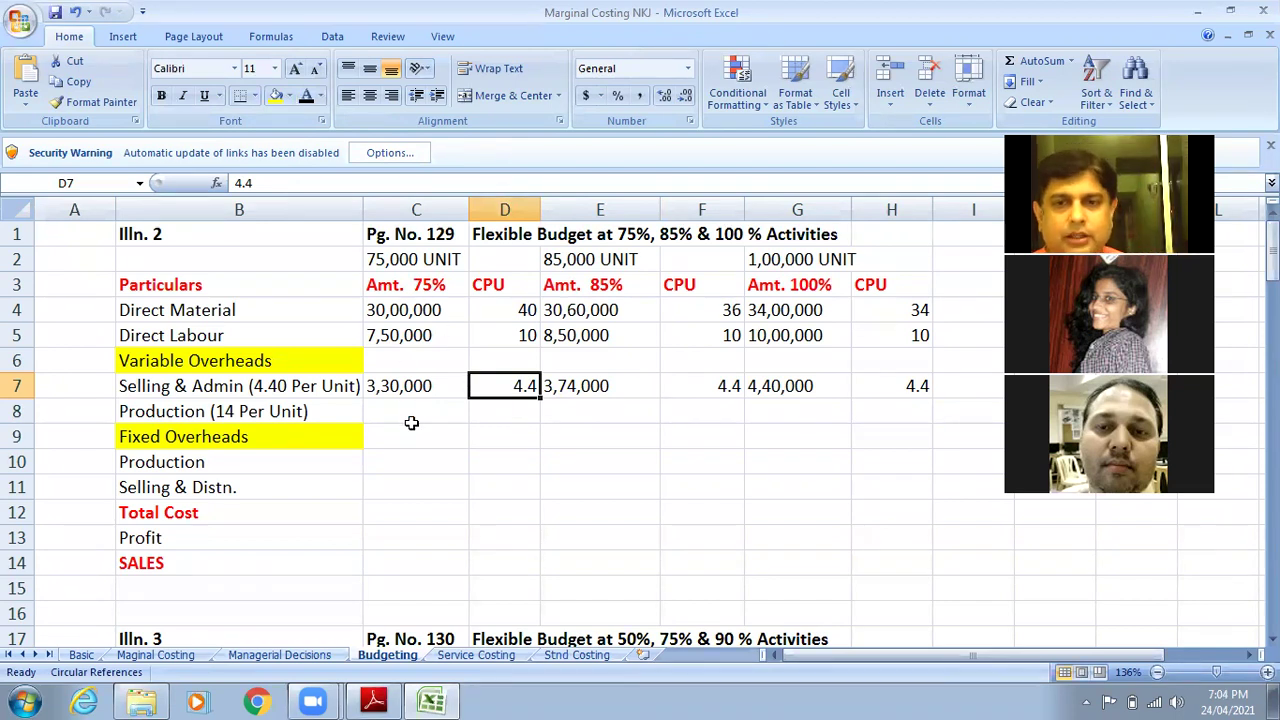
Step: Check the variable production overhead in the PDF, then reveal the 100% Production amount in G8 and CPU in H8 of the Excel workbook
left_click(814, 416)
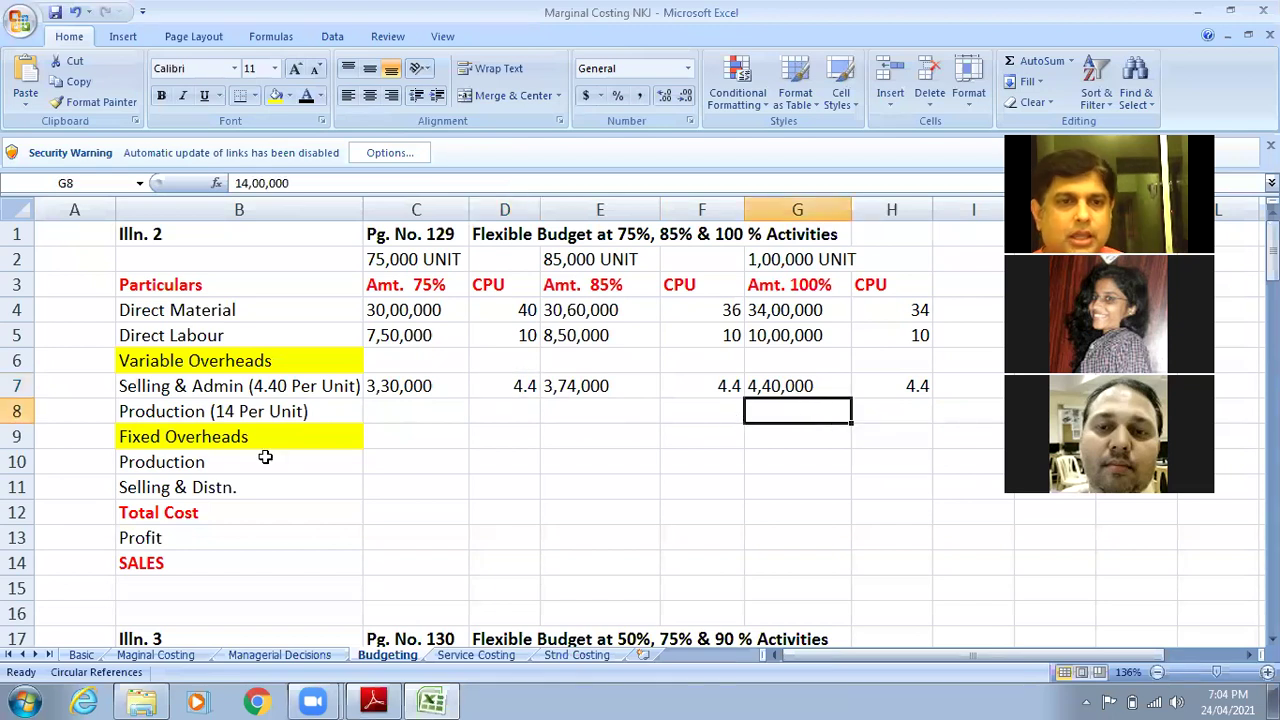
left_click(380, 700)
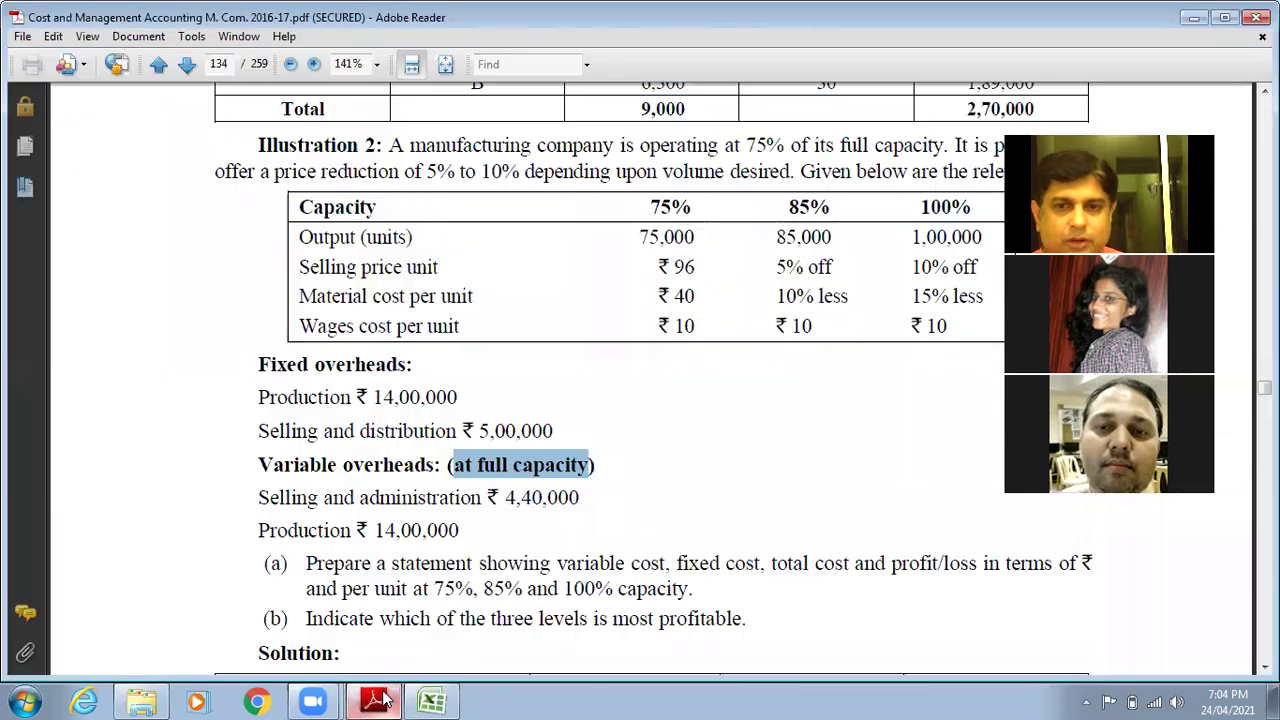
left_click(431, 700)
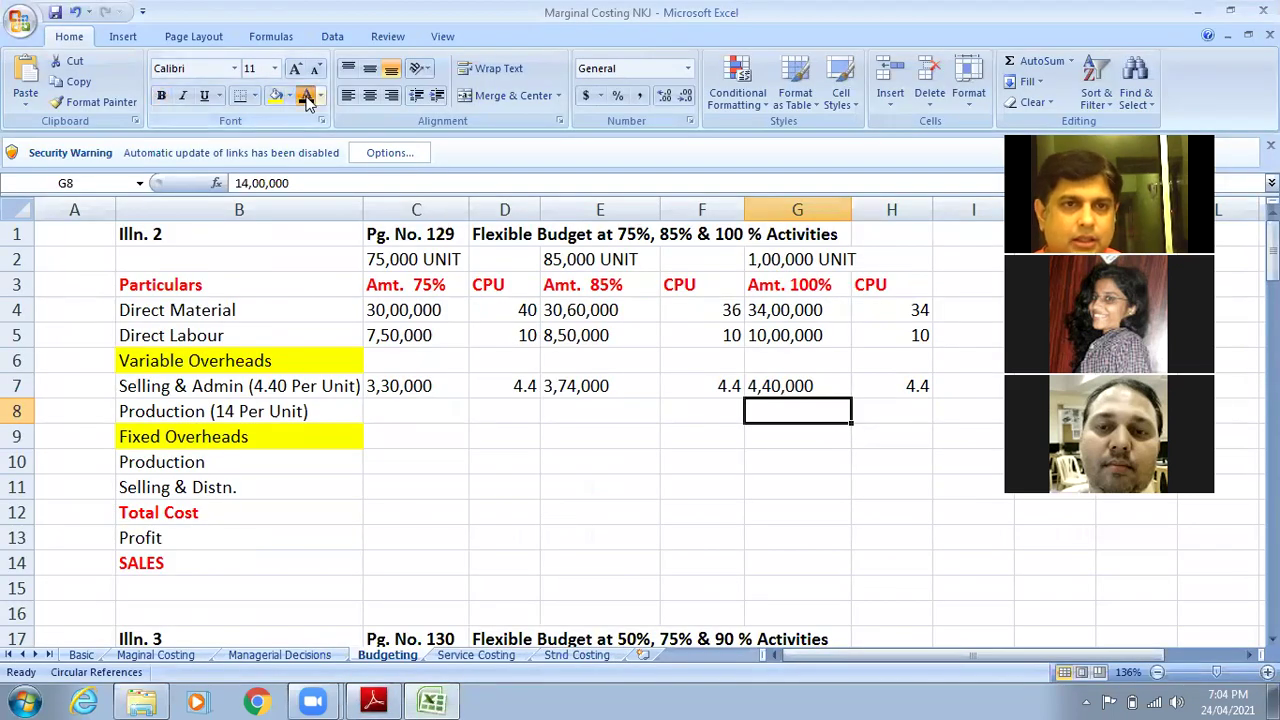
left_click(917, 402)
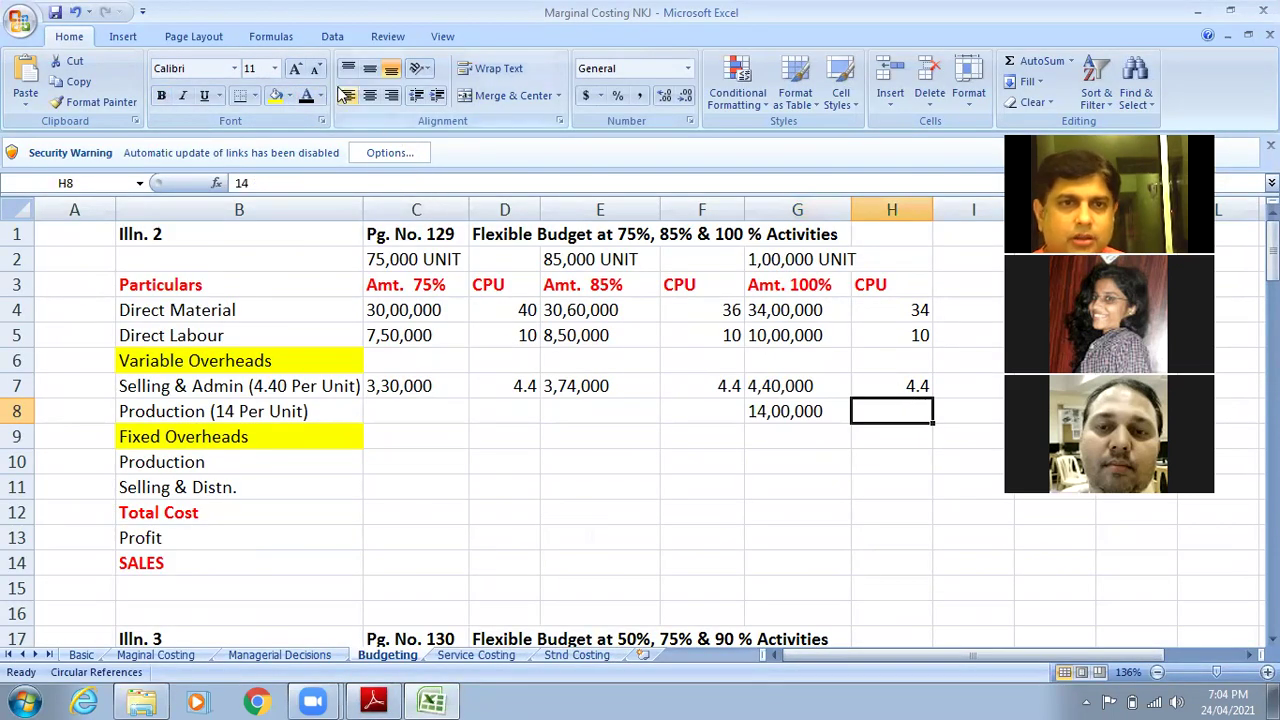
left_click(306, 98)
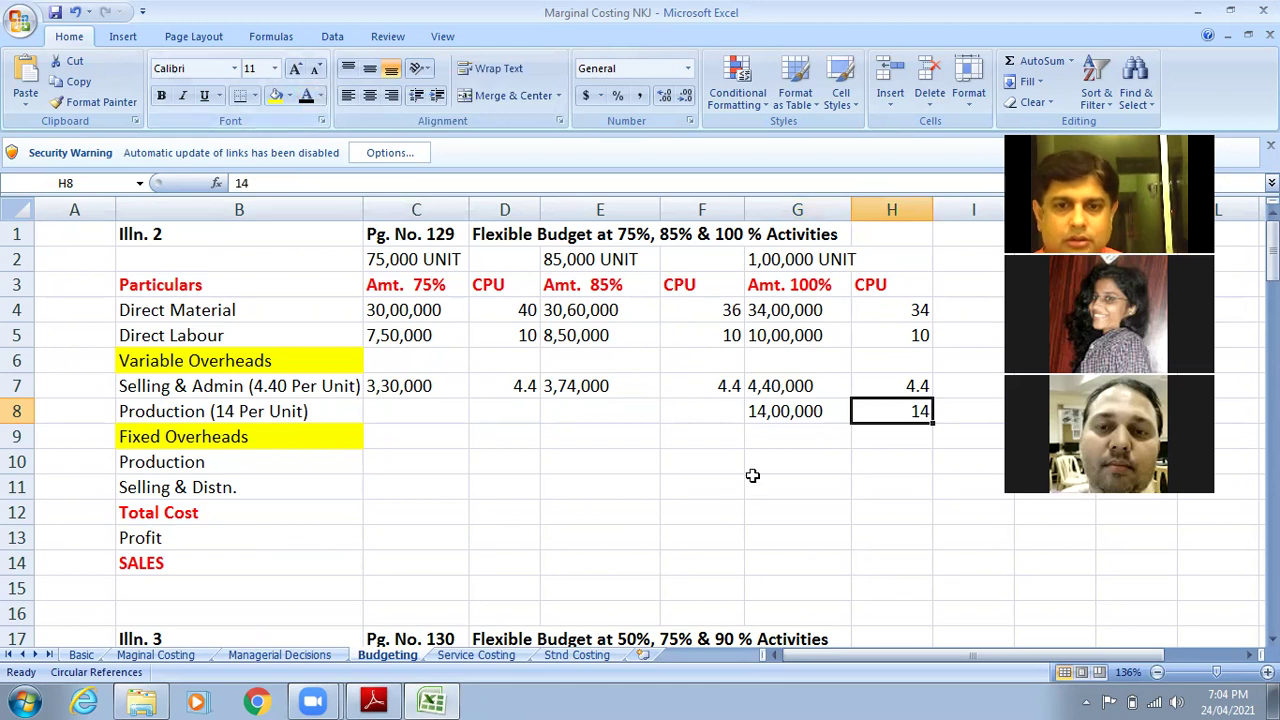
Step: Reveal the 85% variable Production CPU in F8 and amount in E8 with the Automatic font colour
left_click(722, 410)
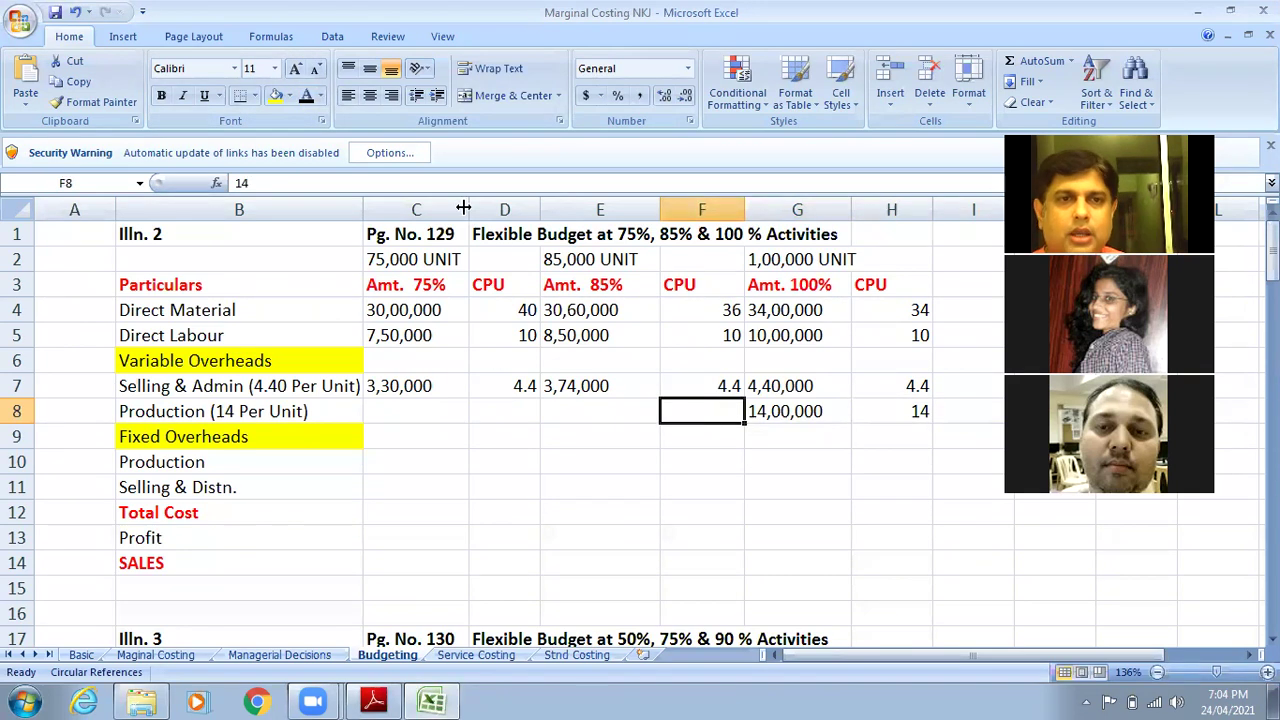
left_click(306, 98)
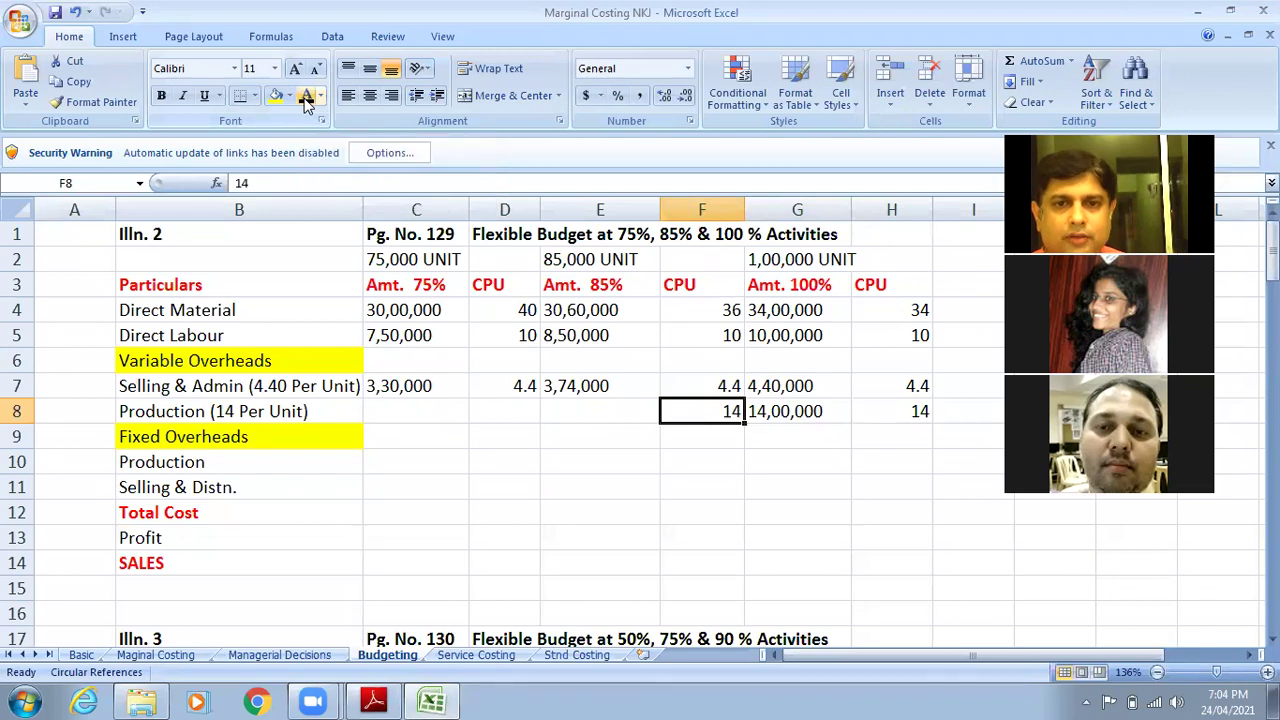
left_click(580, 412)
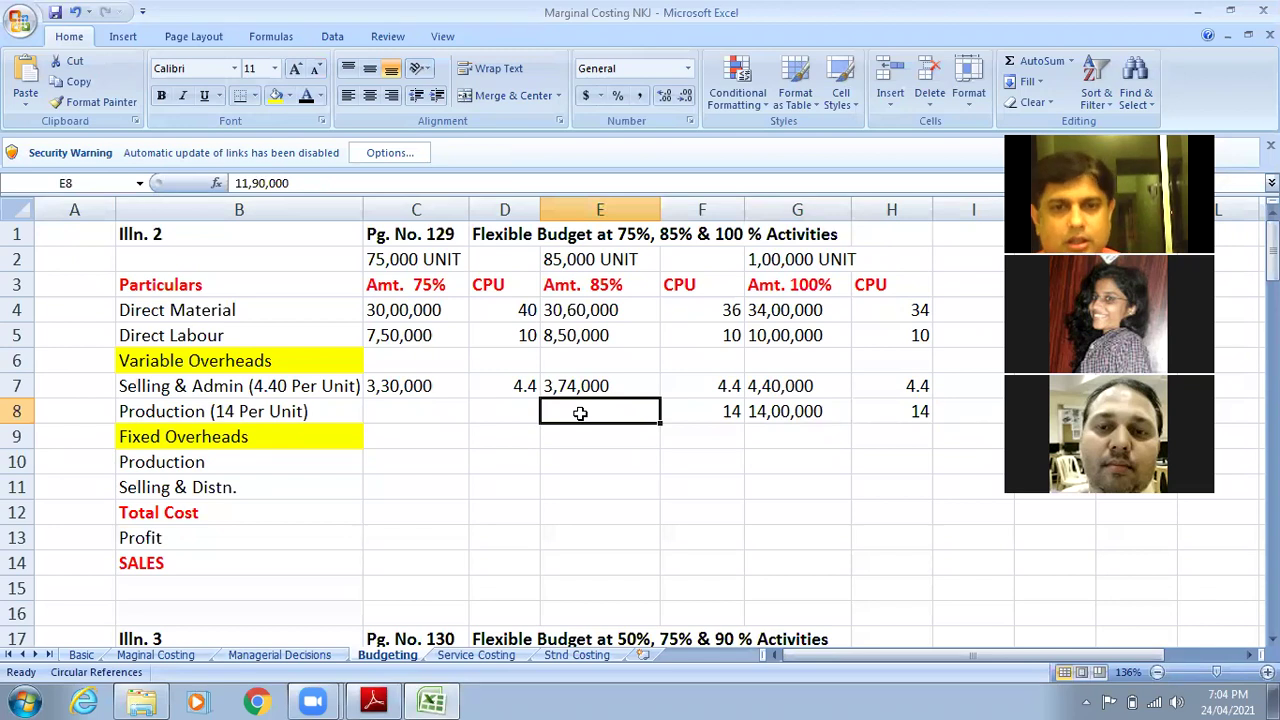
left_click(306, 98)
Step: Reveal the 75% variable Production CPU in D8 and amount in C8 with the Automatic font colour
left_click(489, 410)
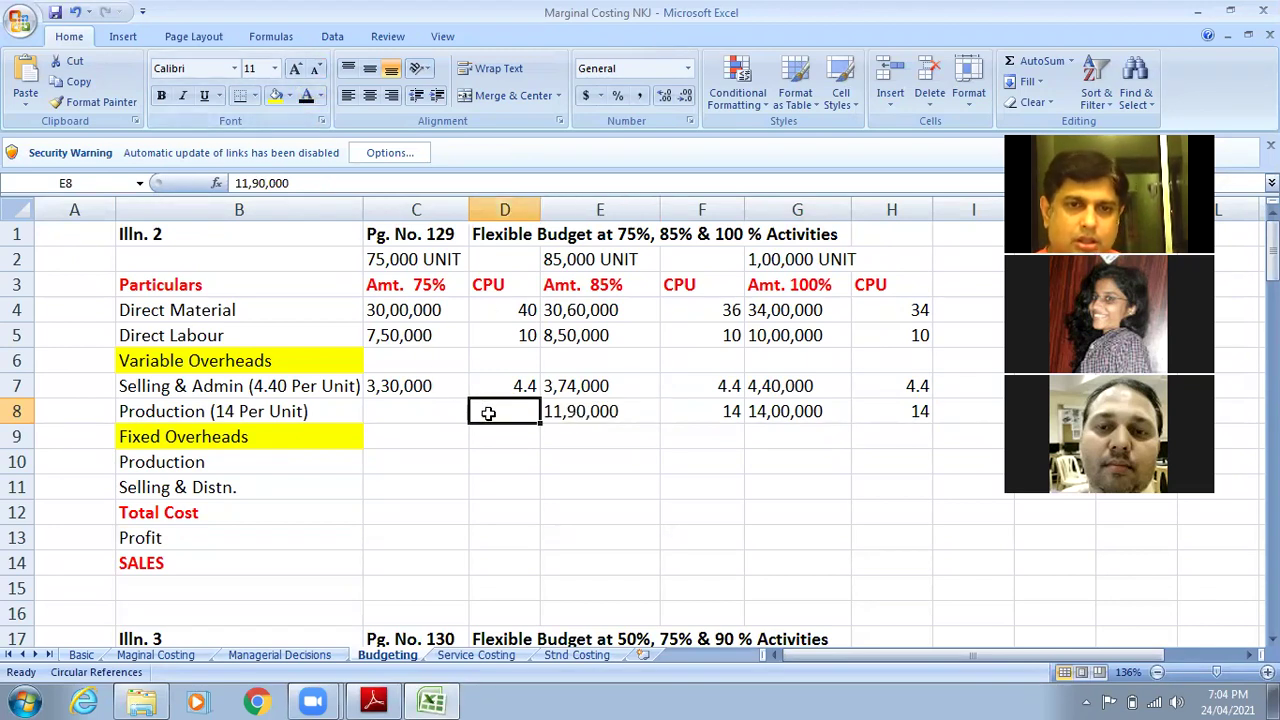
left_click(308, 96)
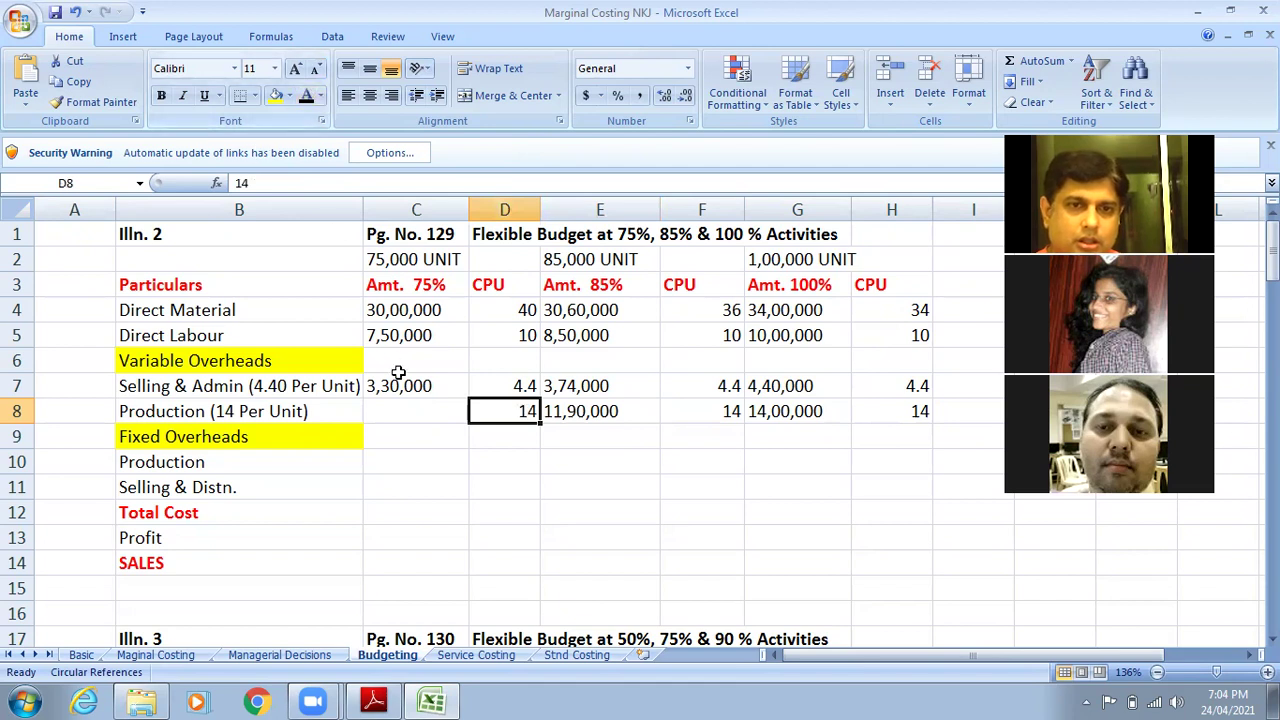
left_click(408, 411)
left_click(305, 95)
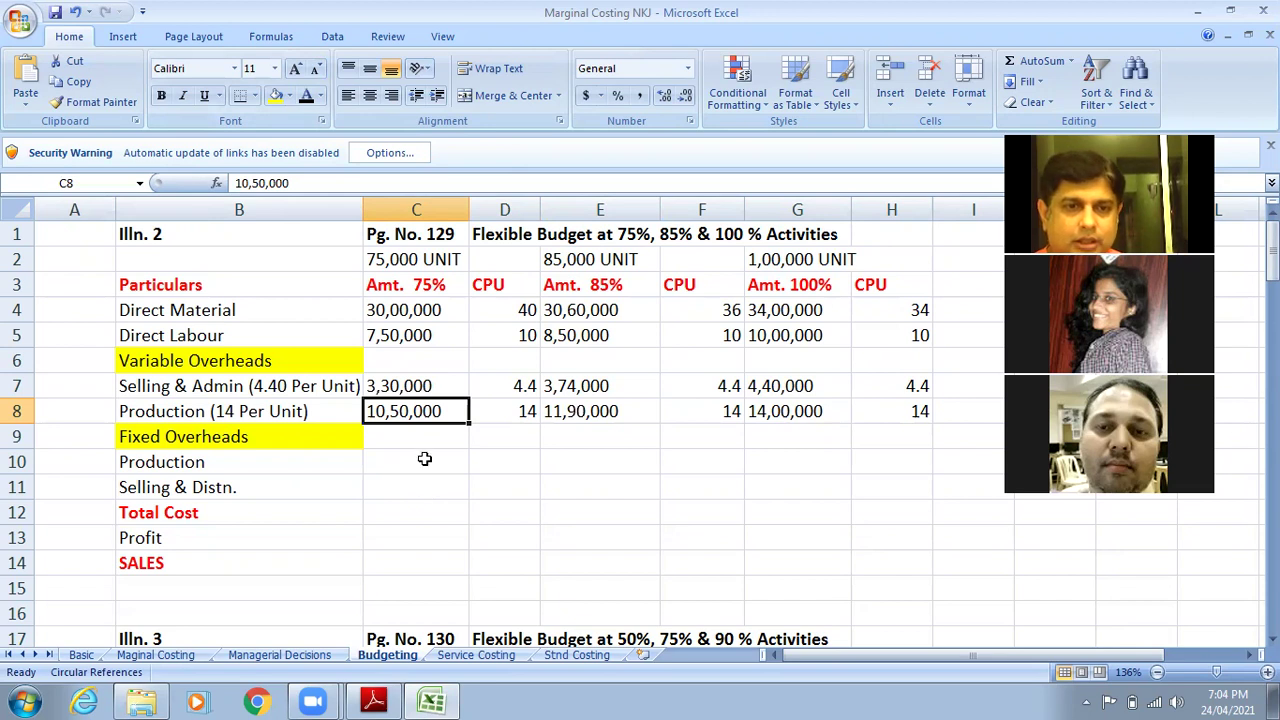
Step: Check the fixed production overhead in the PDF, then reveal the 75% fixed Production amount in C10 and CPU in D10 of the Excel workbook
left_click(423, 460)
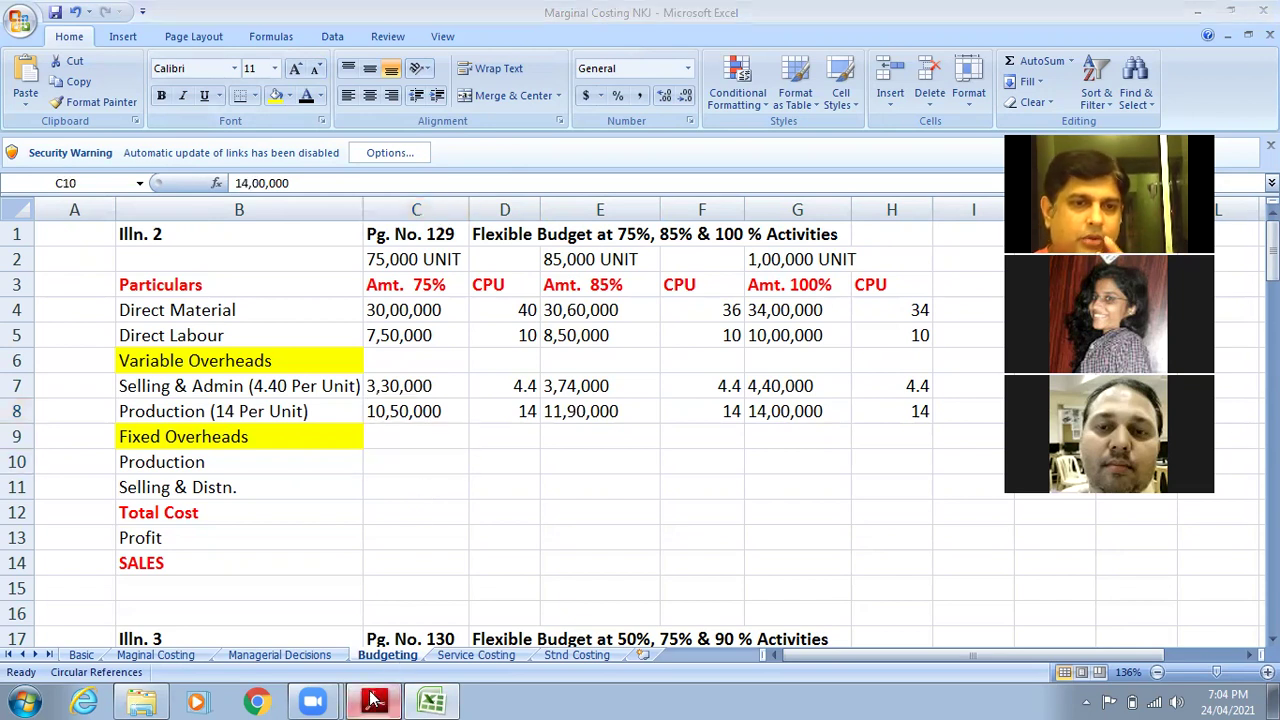
left_click(374, 700)
left_click_drag(373, 397, 459, 430)
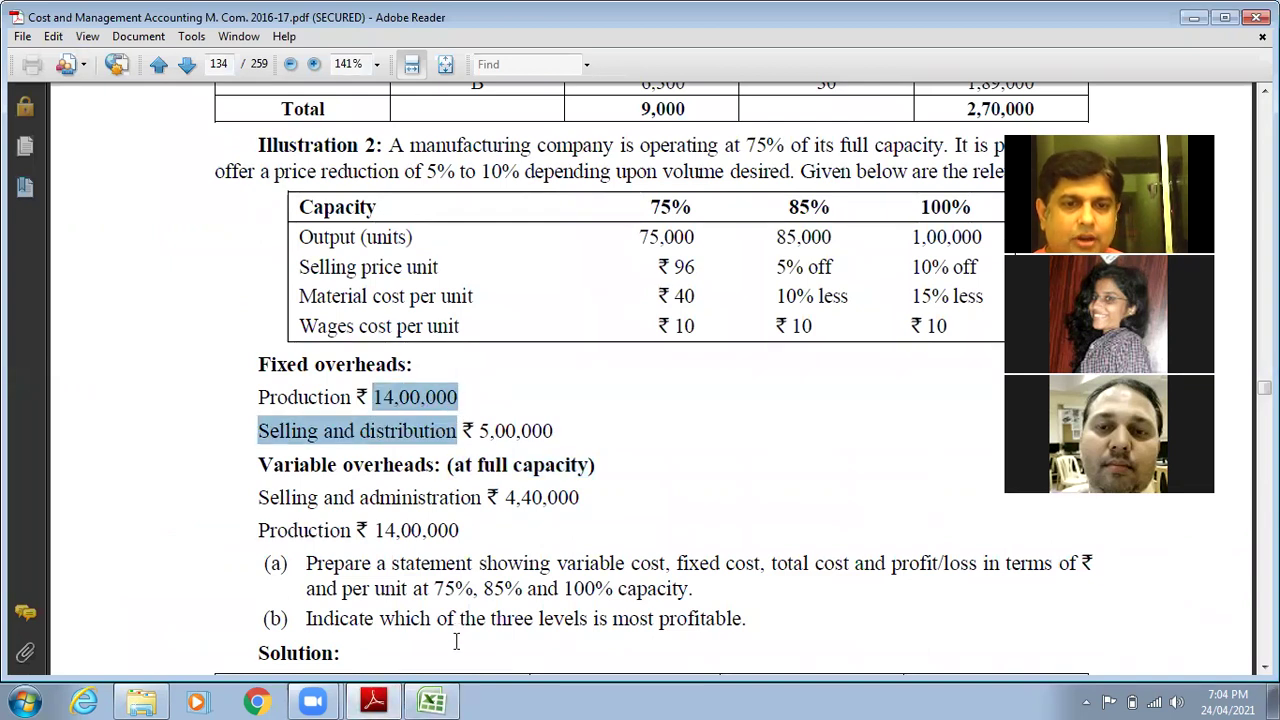
left_click(431, 700)
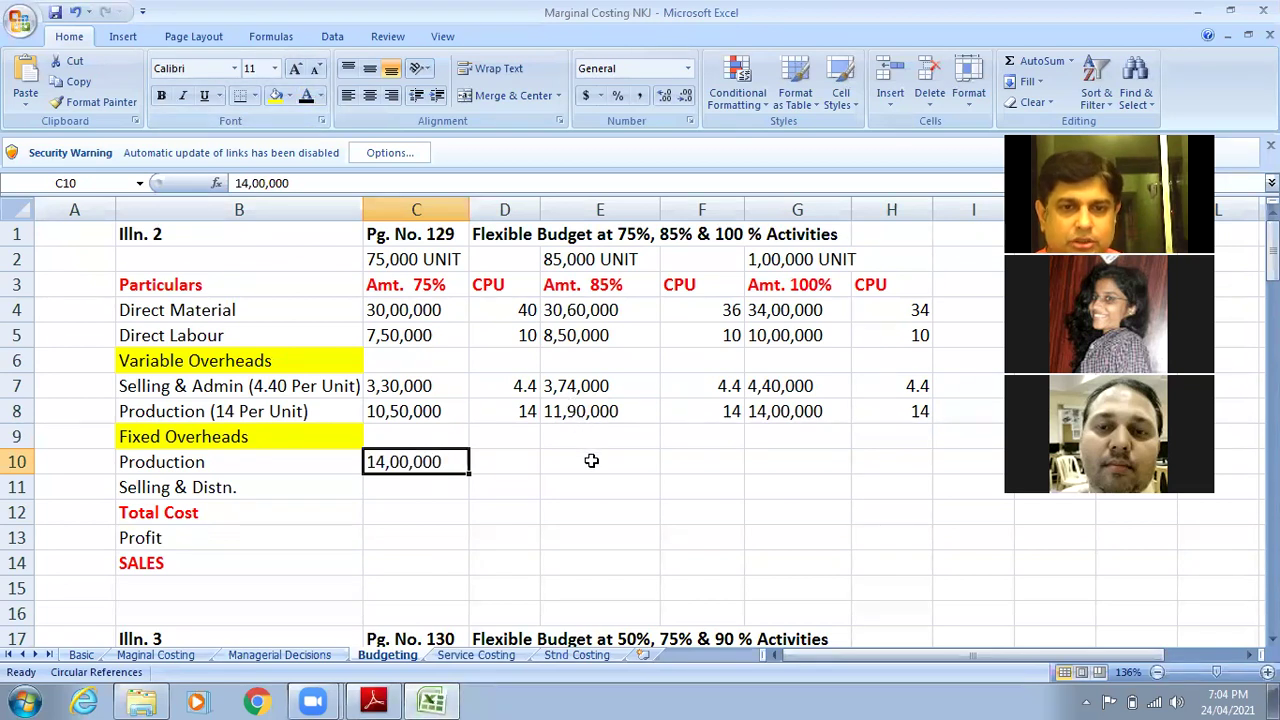
left_click(522, 460)
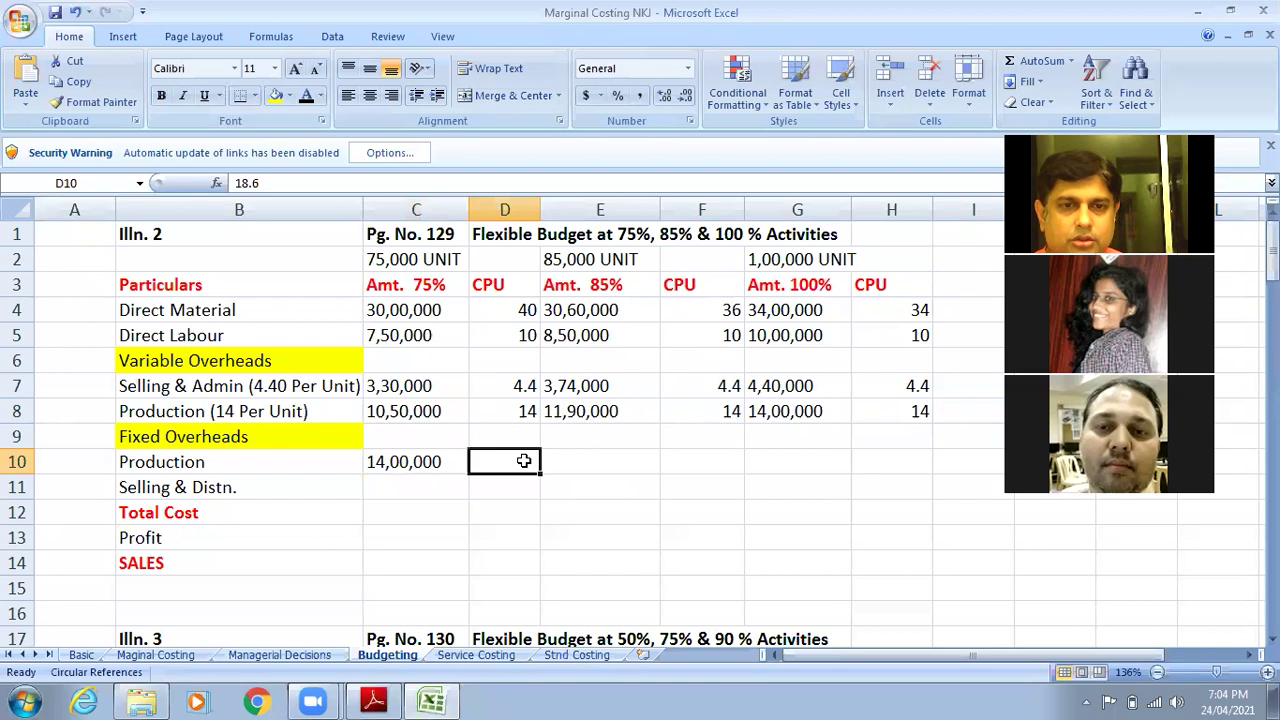
left_click(307, 97)
Step: Reveal the 85% fixed Production amount in E10 and CPU in F10 with the Automatic font colour
left_click(612, 470)
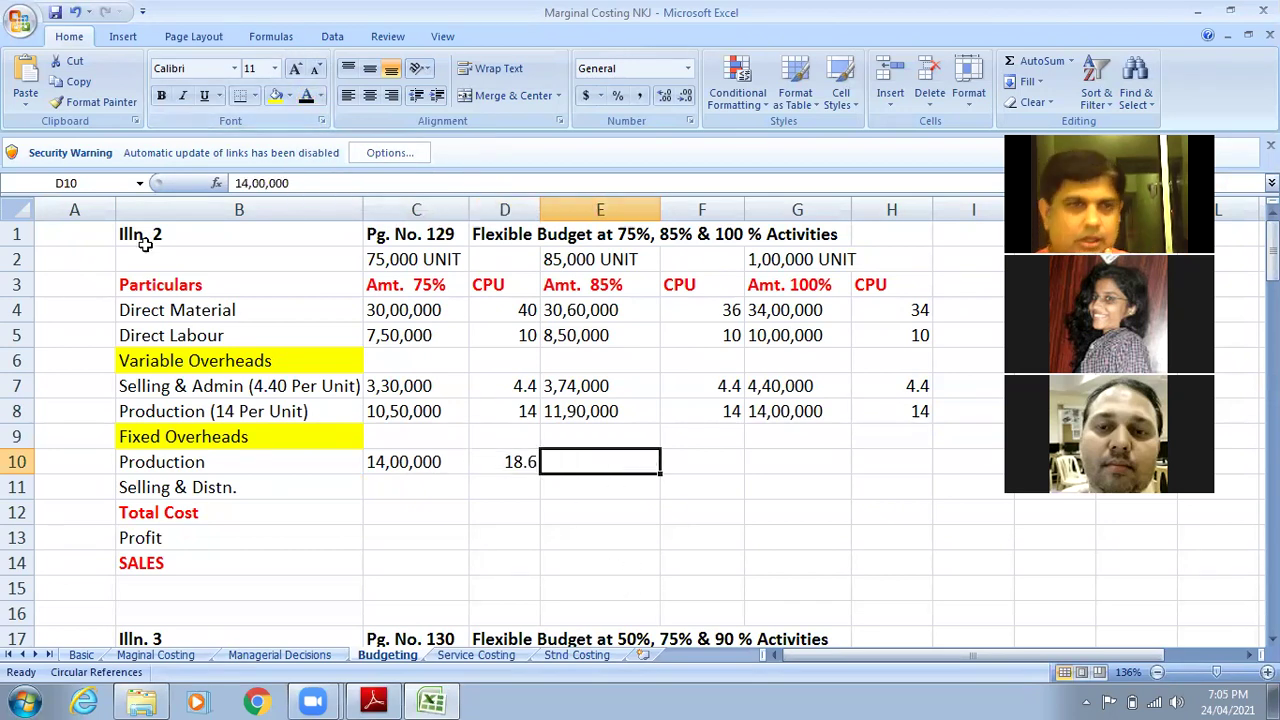
left_click(307, 97)
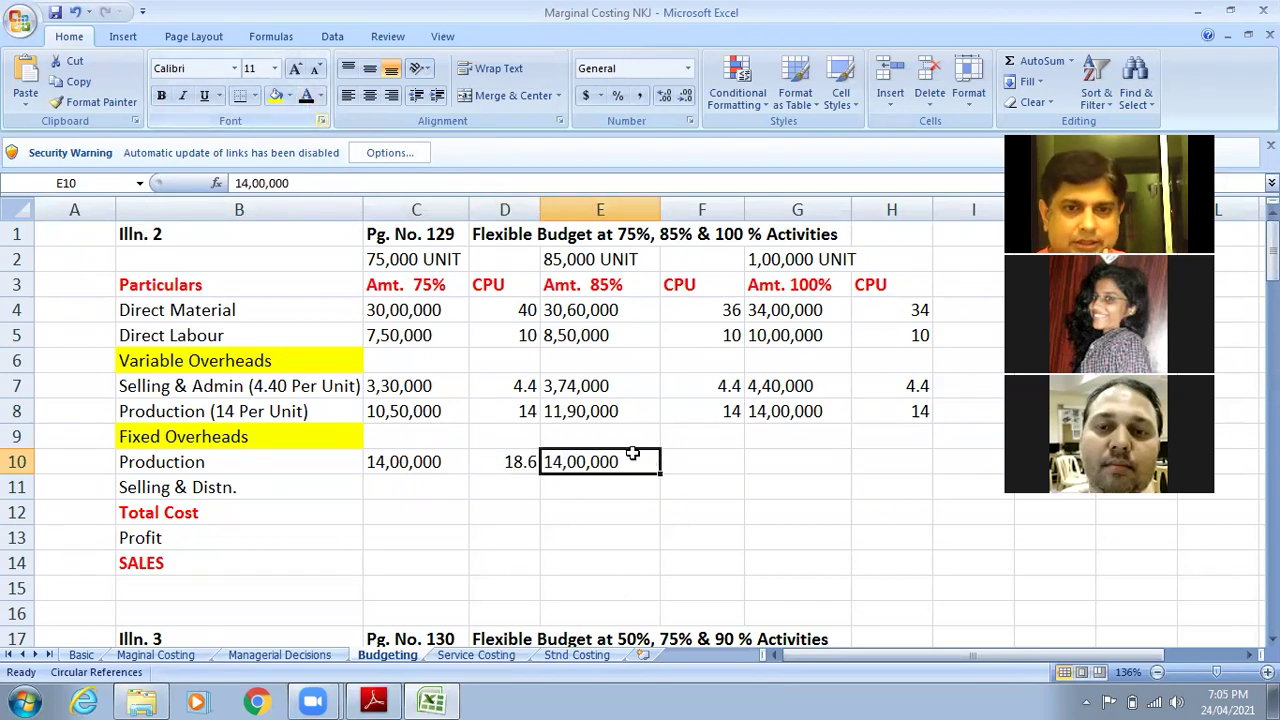
left_click(724, 464)
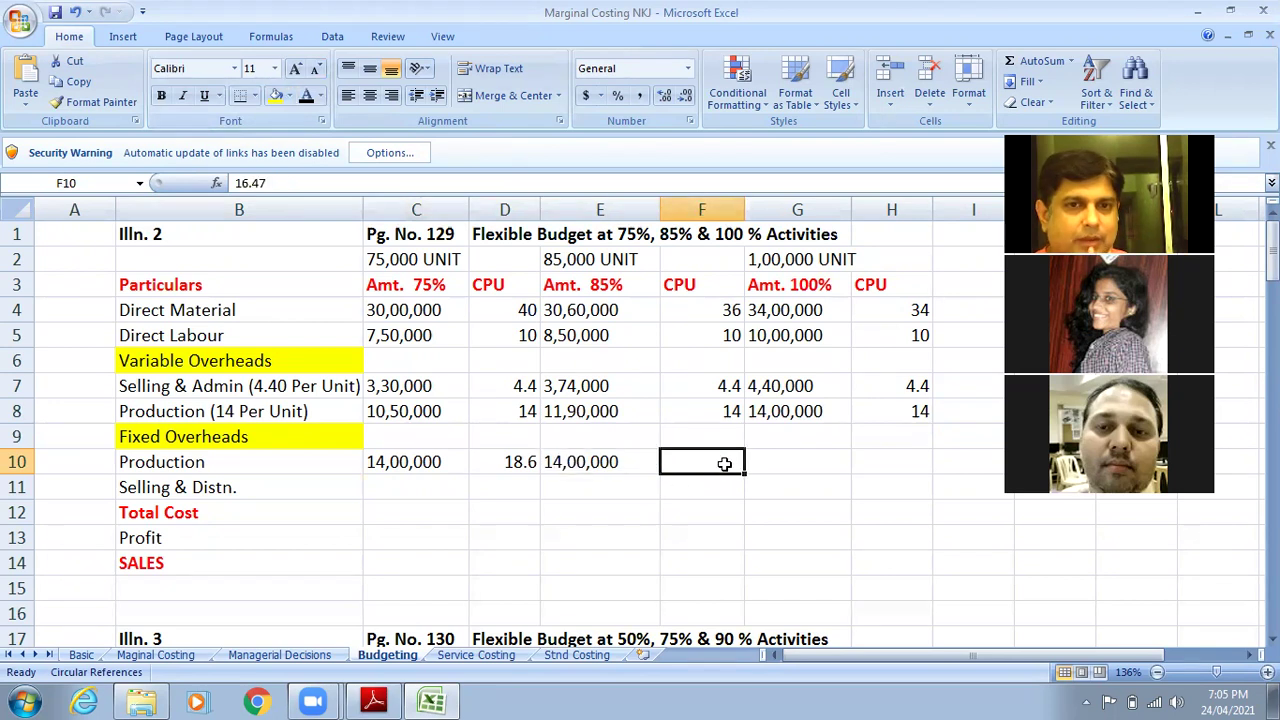
left_click(309, 99)
Step: Reveal the 100% fixed Production amount in G10 and CPU in H10 with the Automatic font colour
left_click(799, 464)
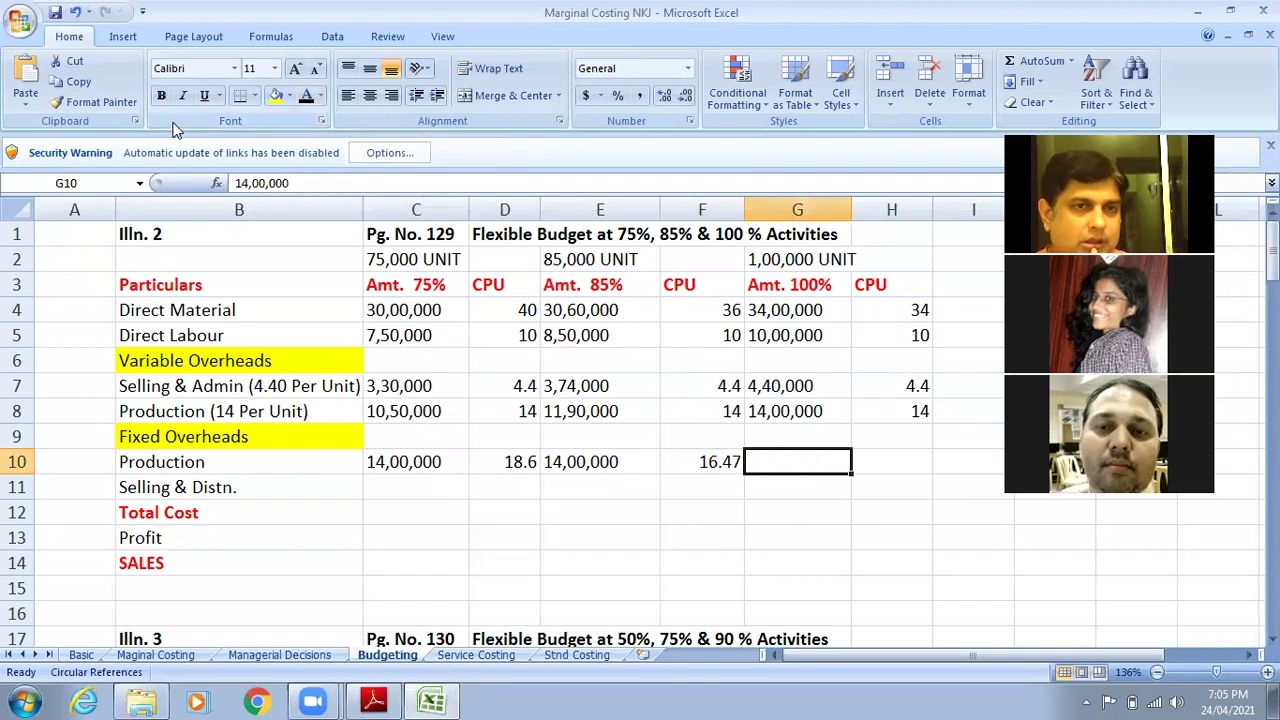
left_click(307, 97)
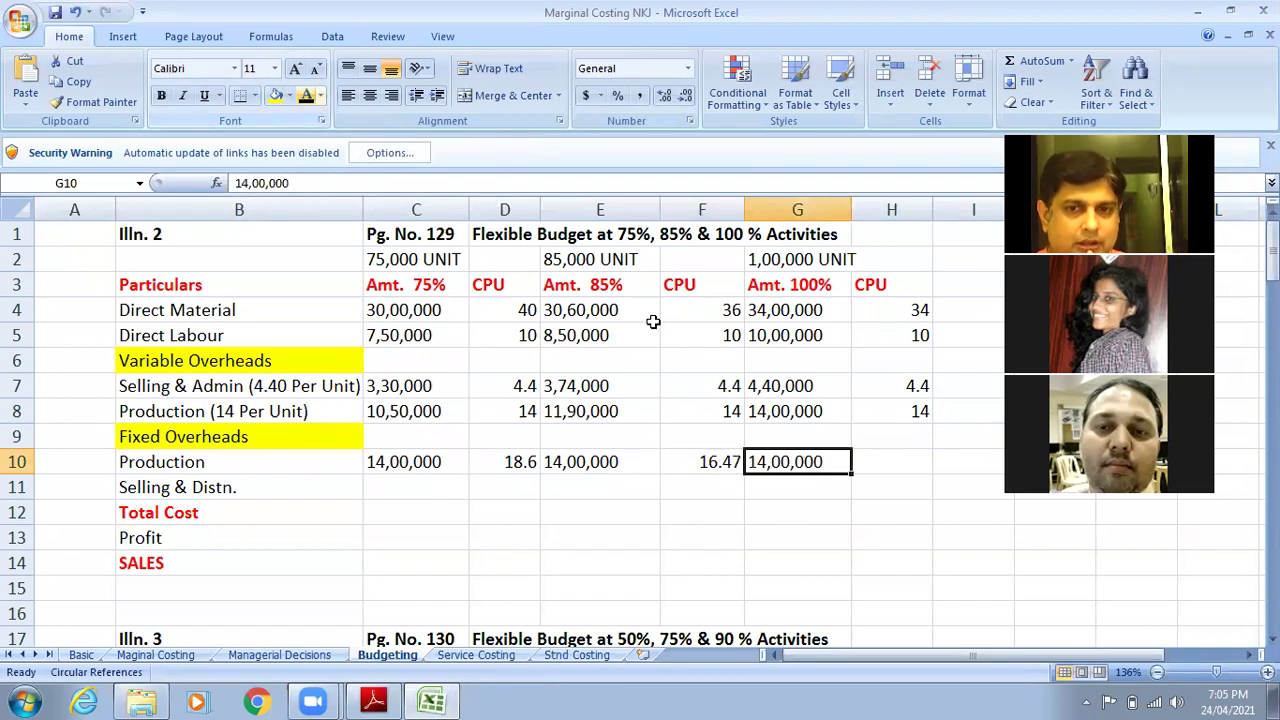
left_click(906, 458)
left_click(307, 97)
Step: Check the fixed selling and distribution overhead in the PDF, then reveal the 75% amount in C11 and CPU in D11 of the Excel workbook
left_click(396, 490)
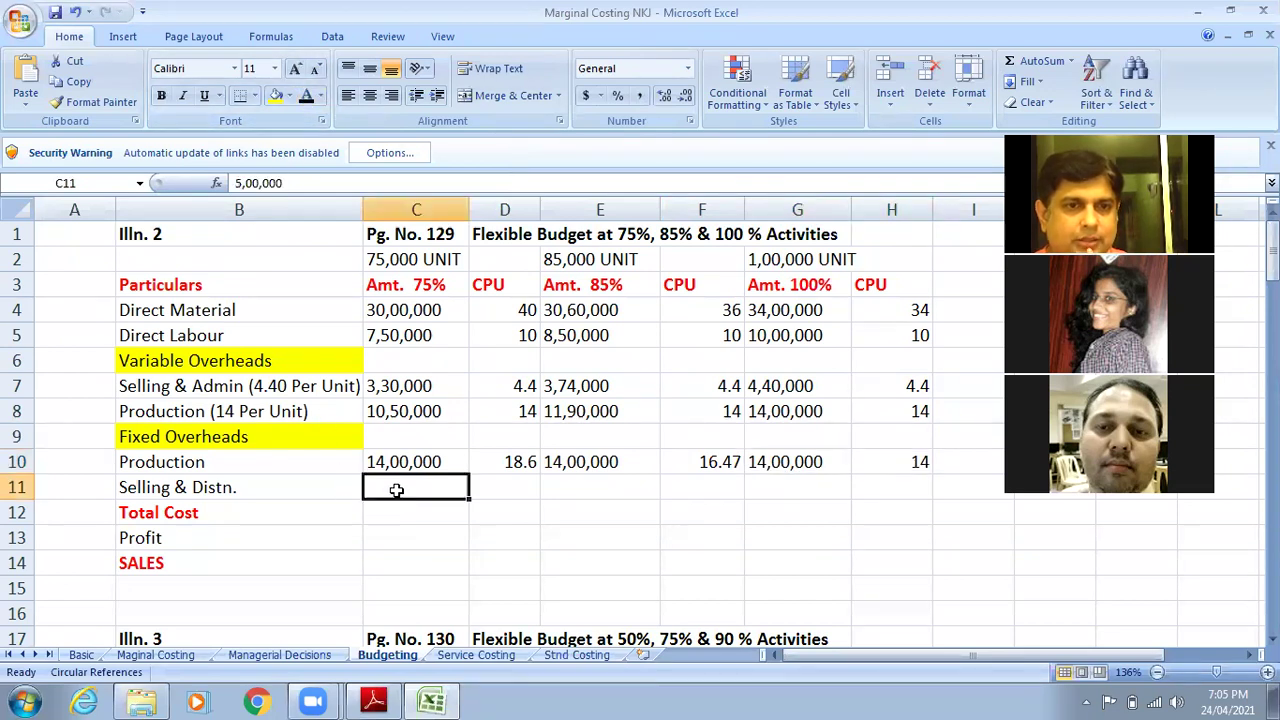
left_click(374, 700)
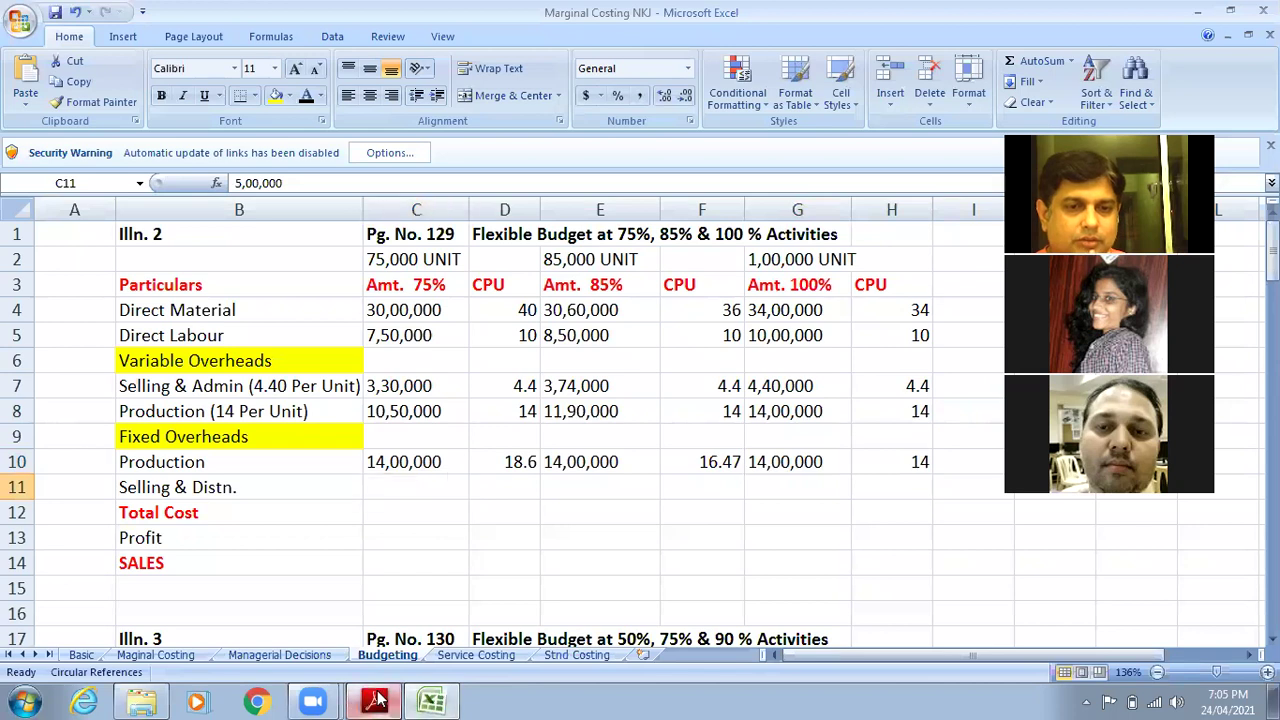
left_click(443, 700)
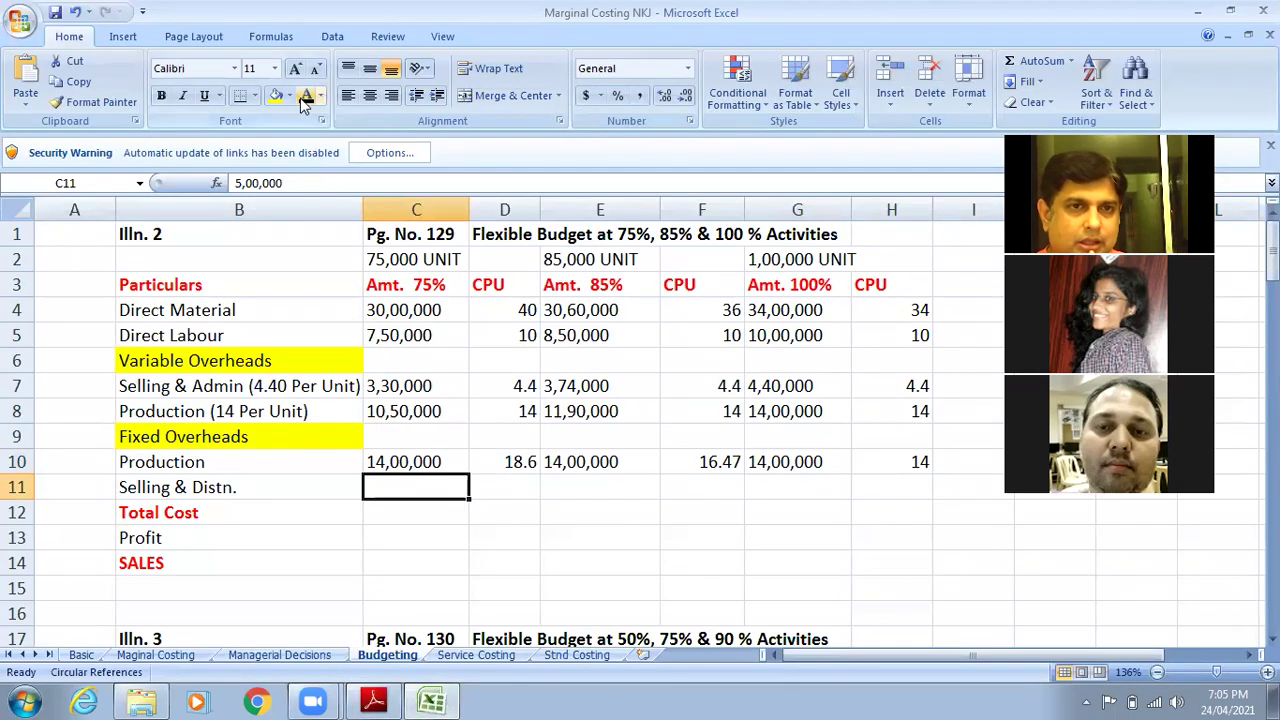
left_click(530, 484)
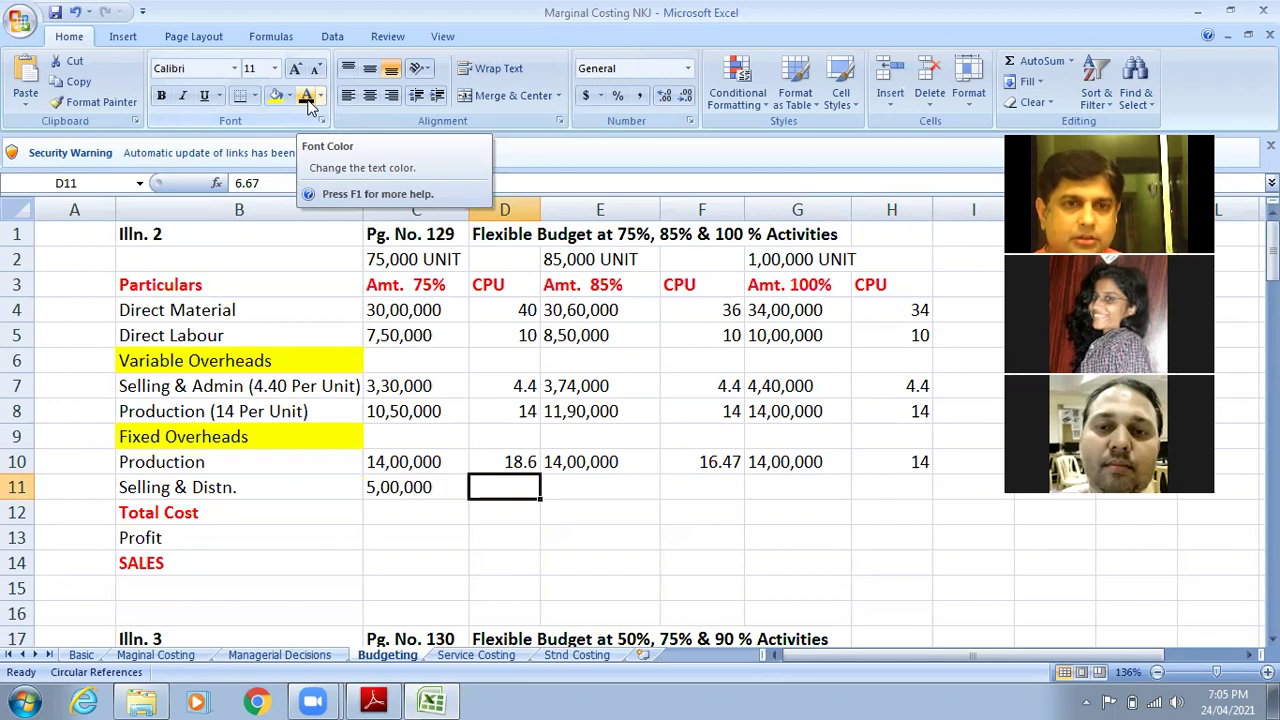
Step: Reveal the 85% fixed Selling & Distn. amount in E11 and CPU in F11 with the Automatic font colour
left_click(606, 490)
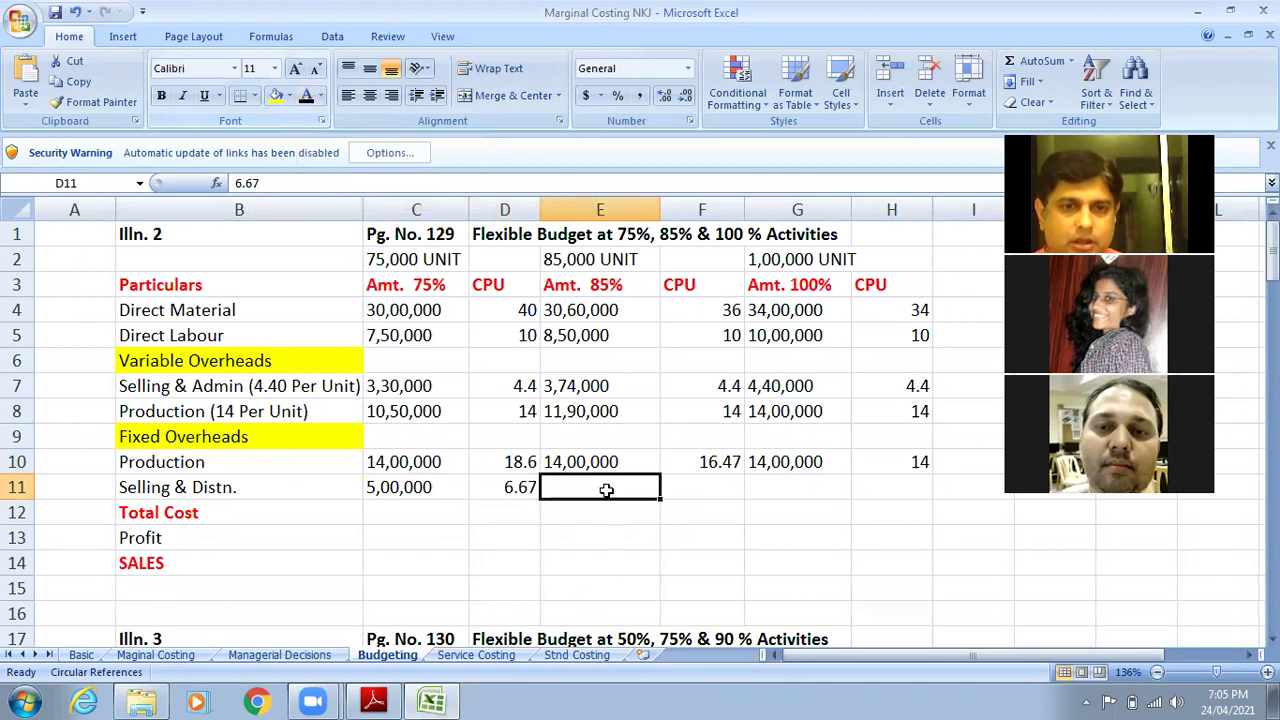
type("5,00,000")
key("ctrl+Return")
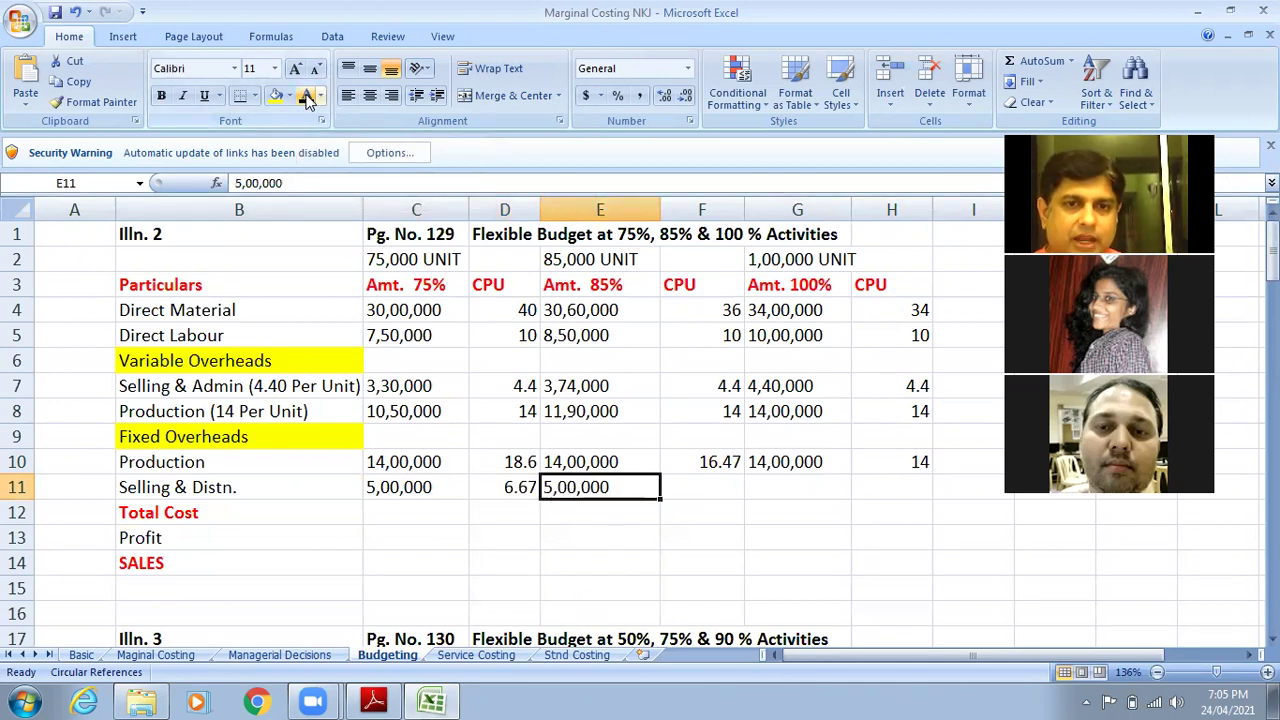
left_click(726, 488)
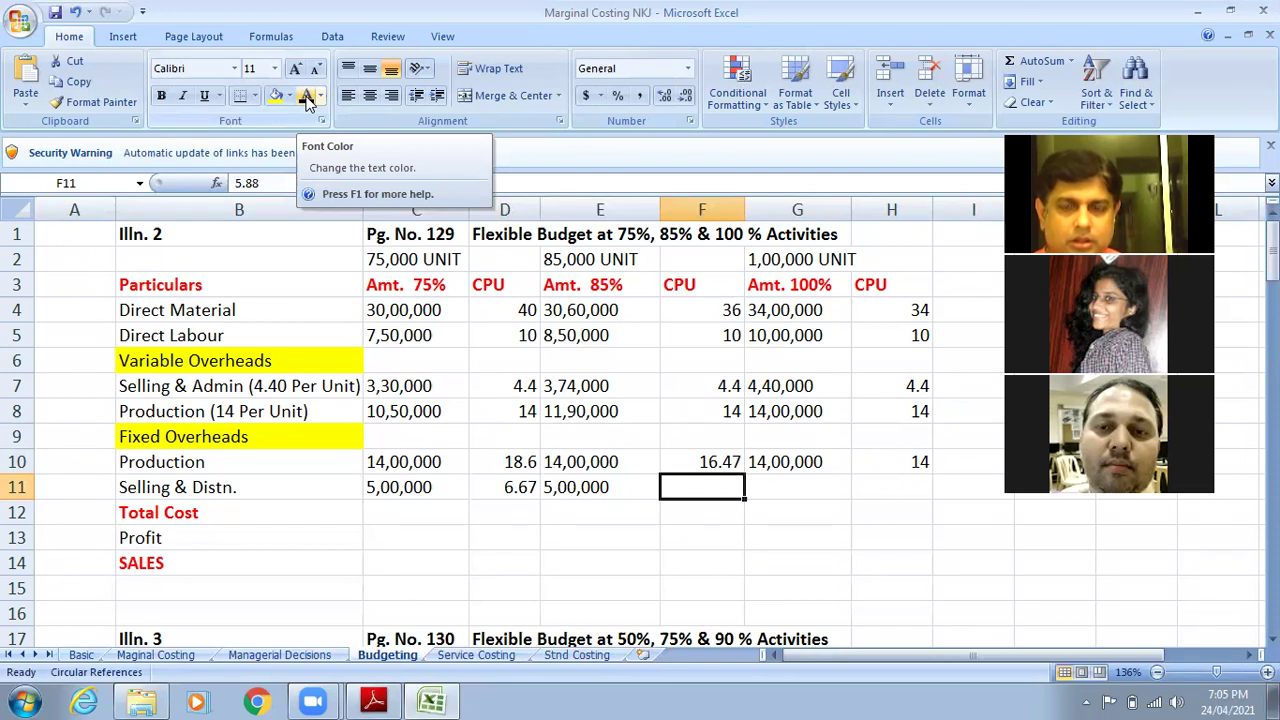
Step: Reveal the 100% fixed Selling & Distn. amount in G11 and CPU in H11 with the Automatic font colour
left_click(802, 466)
left_click(799, 480)
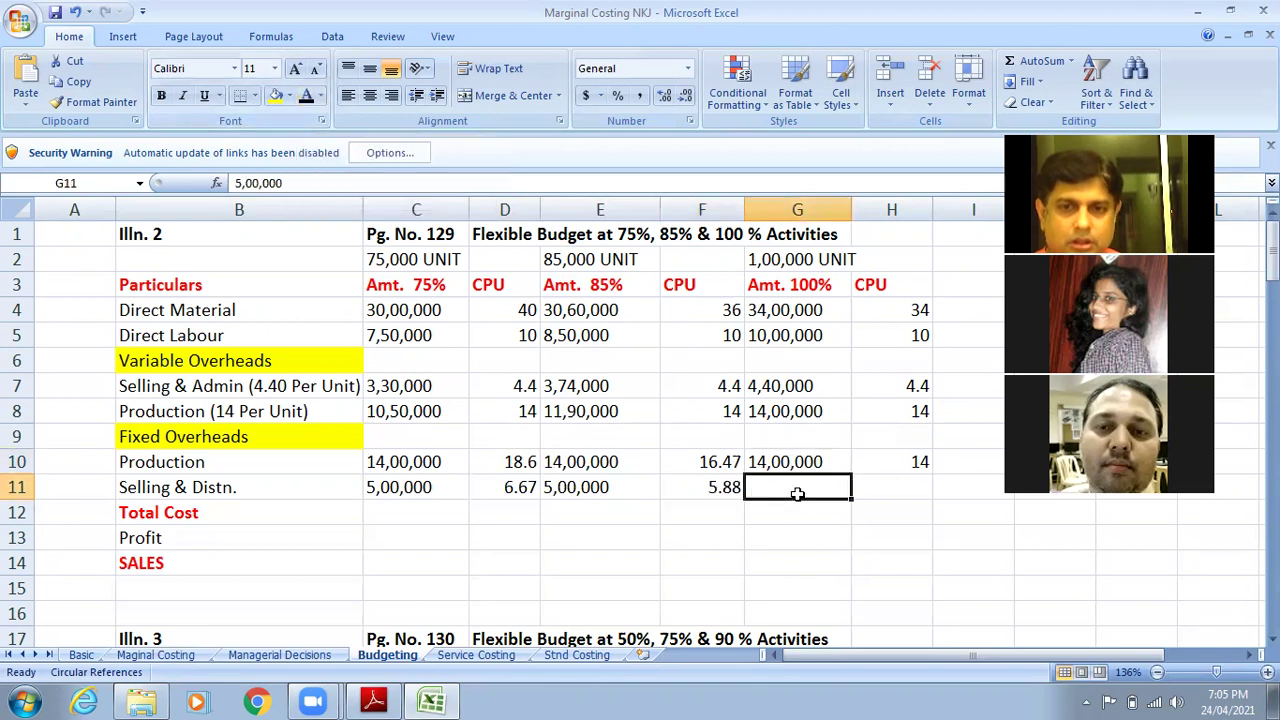
left_click(307, 100)
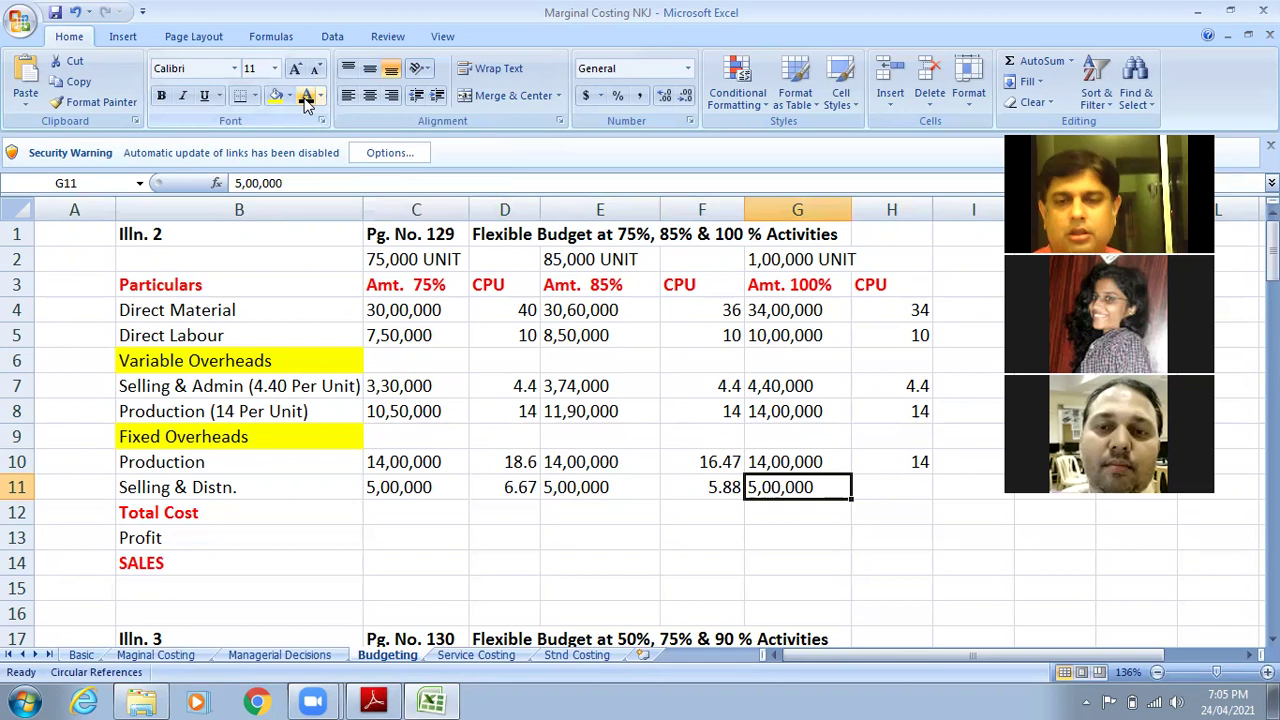
left_click(913, 488)
left_click(307, 97)
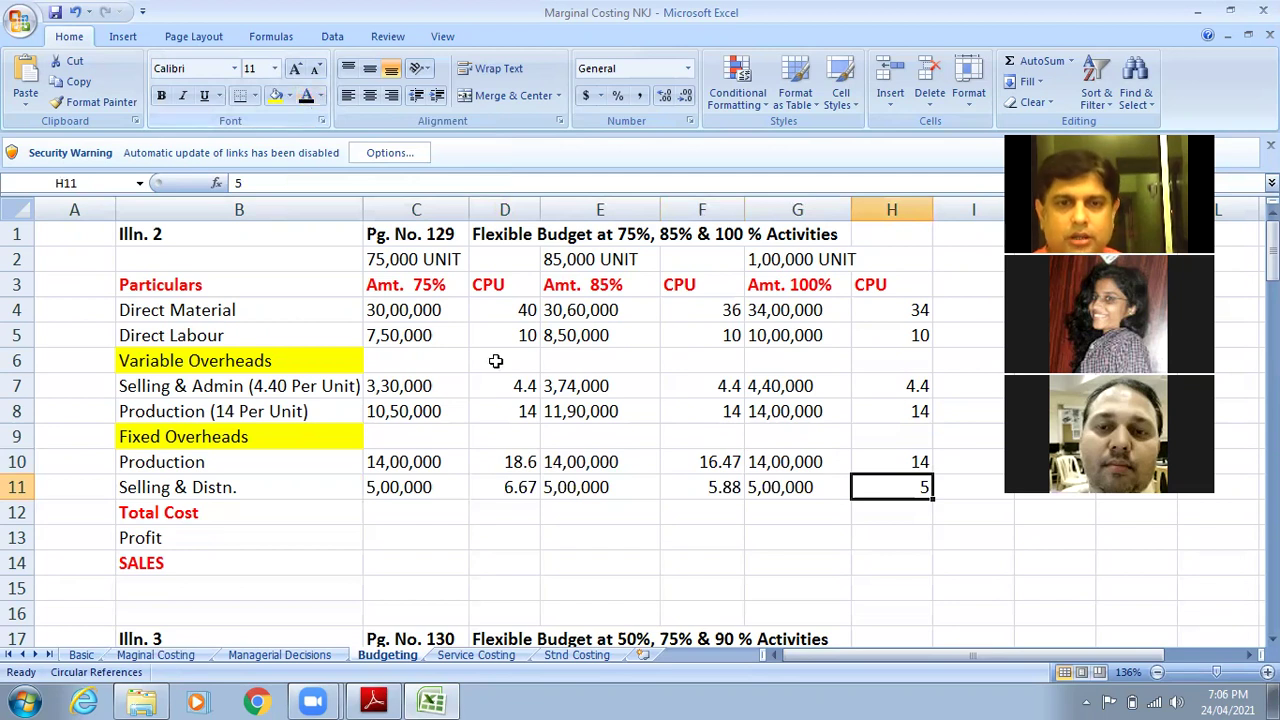
Step: Reveal the 75% Total Cost amount in C12 and CPU in D12 by setting their font colour to red
left_click(423, 512)
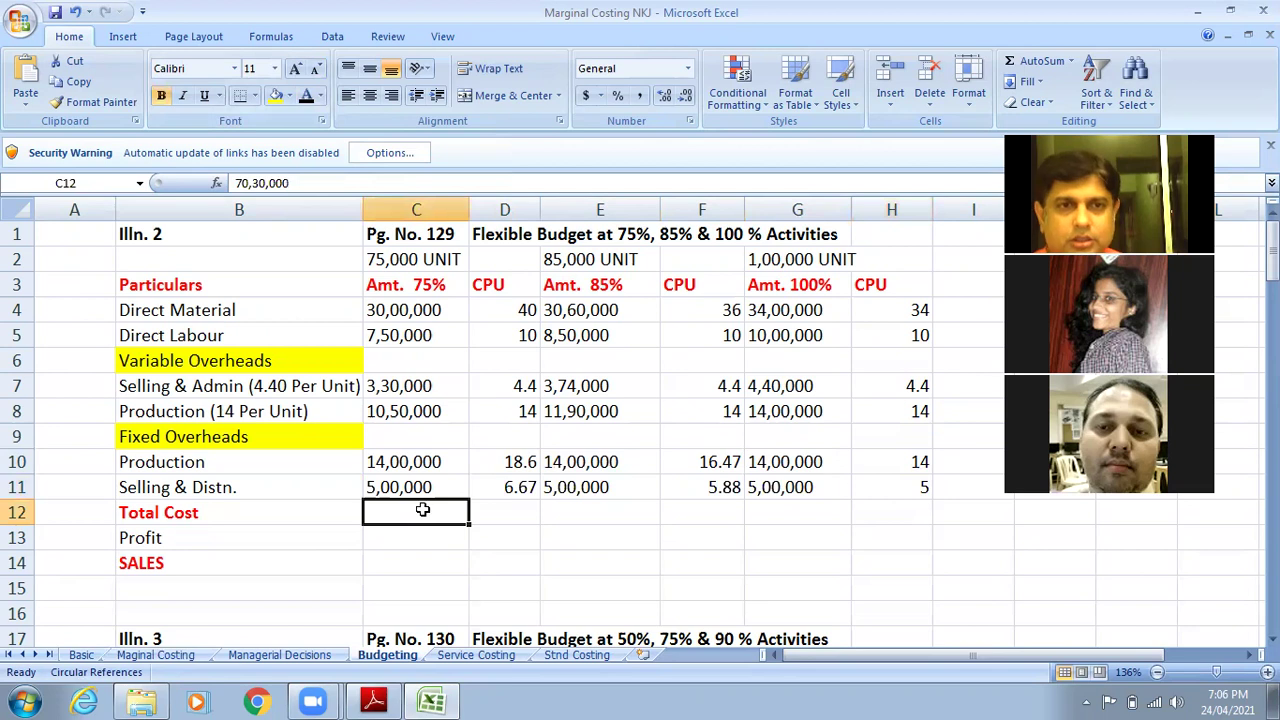
left_click(322, 96)
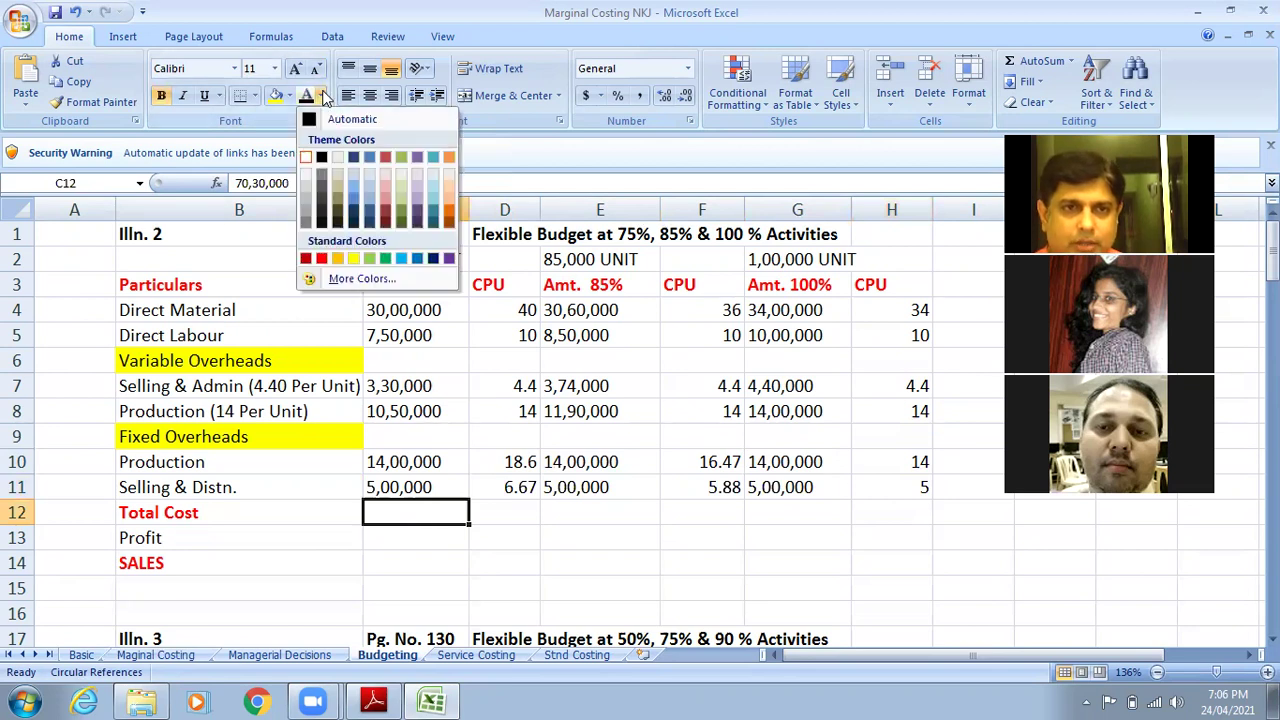
left_click(321, 258)
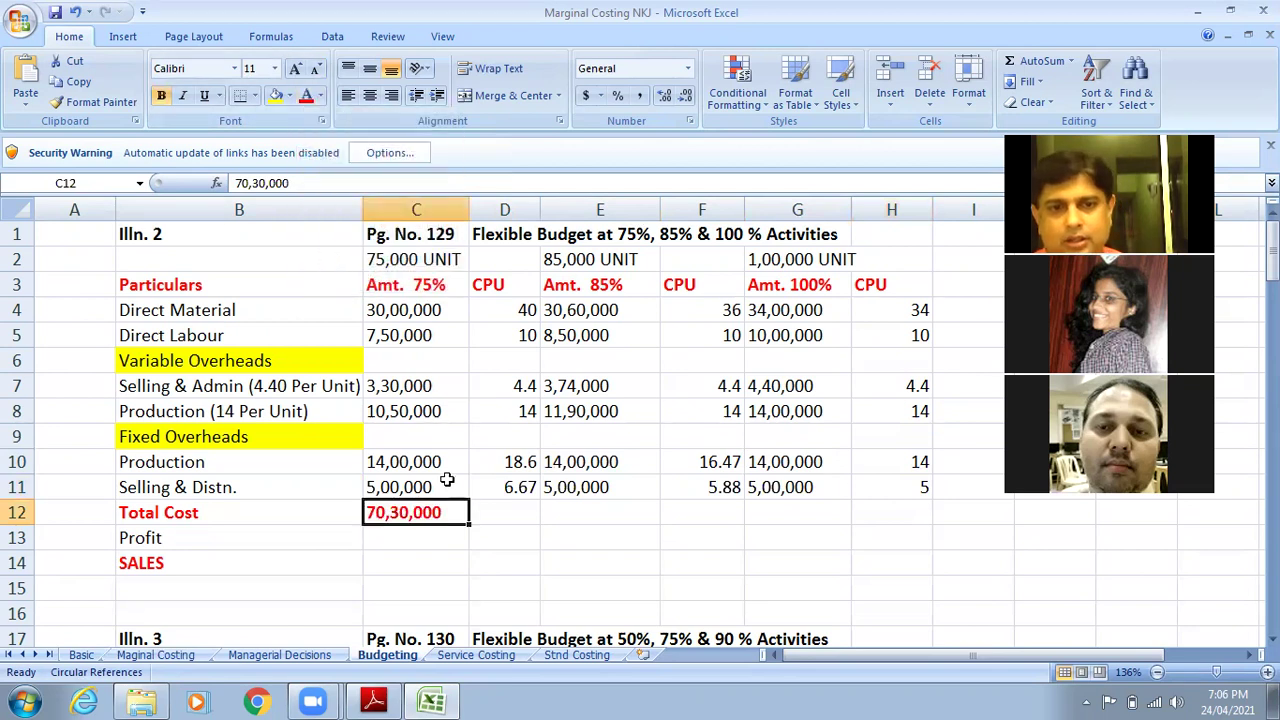
left_click(506, 514)
left_click(306, 96)
Step: Reveal the 85% Total Cost amount in E12 and CPU in F12 with the red font colour
left_click(586, 517)
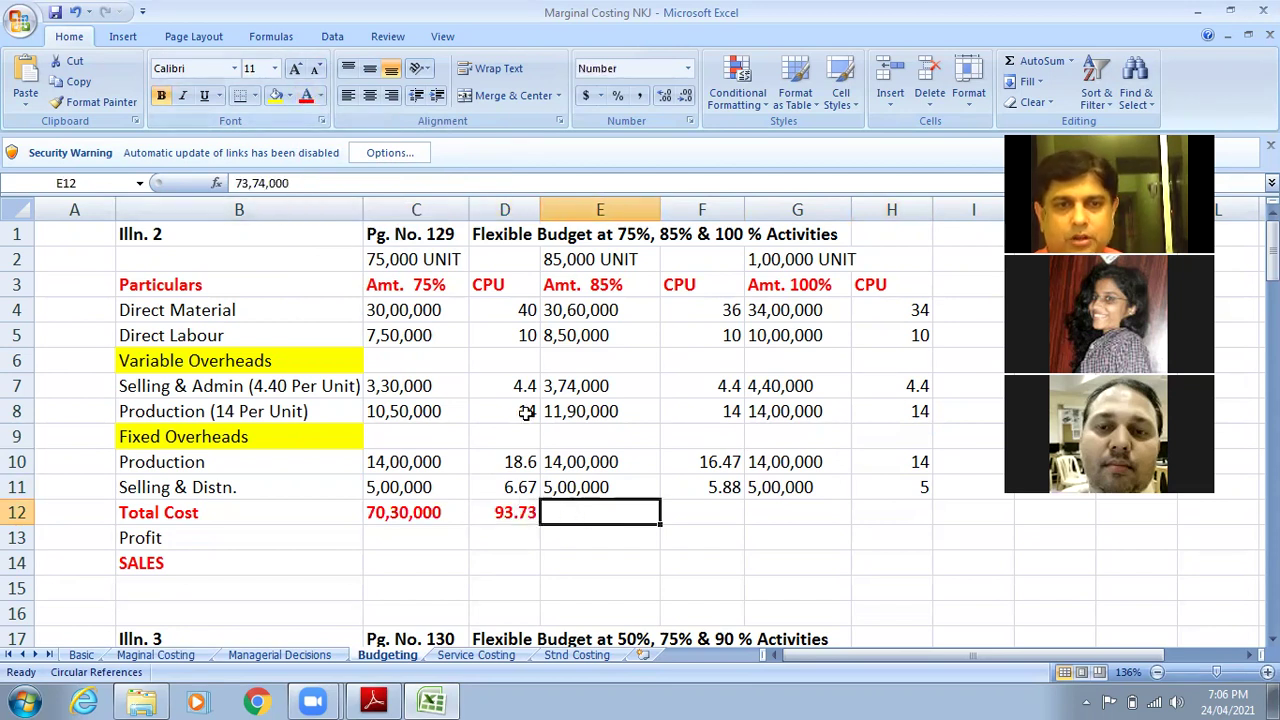
left_click(709, 518)
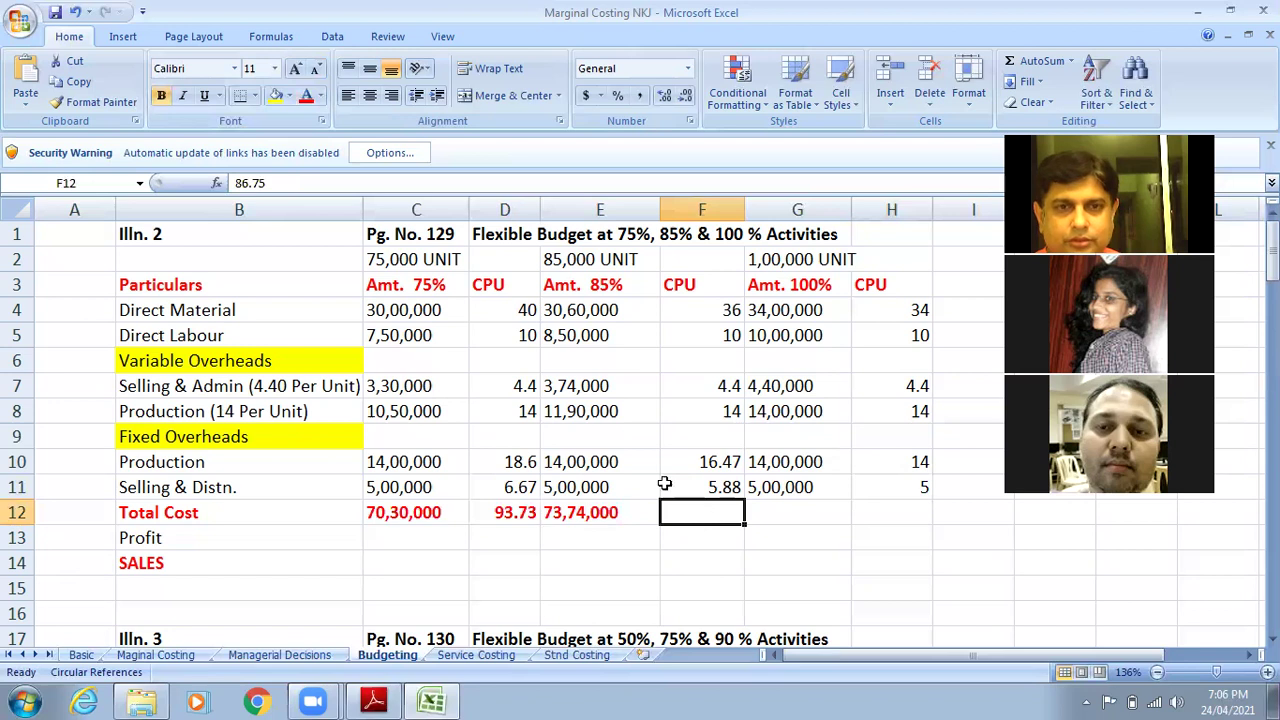
left_click(306, 98)
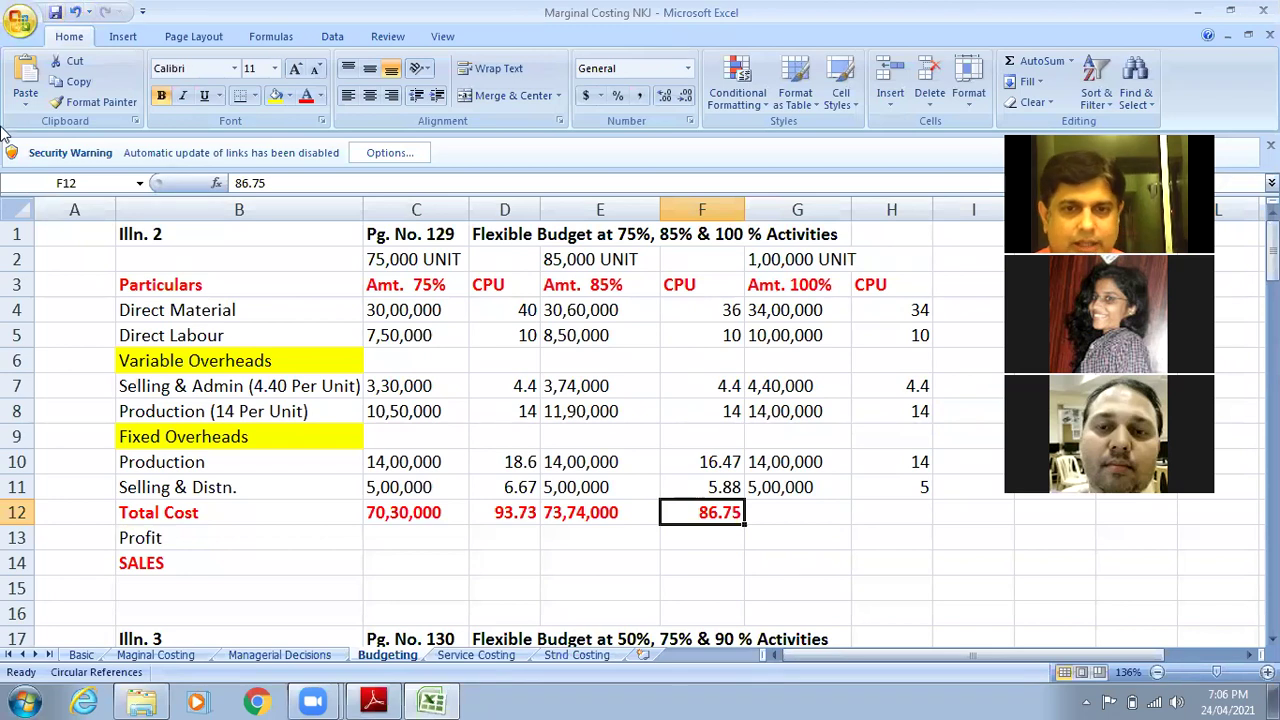
Step: Review the 100% cost amounts in G4:G11, then reveal the 100% Total Cost amount in G12 and CPU in H12 in red
left_click(825, 510)
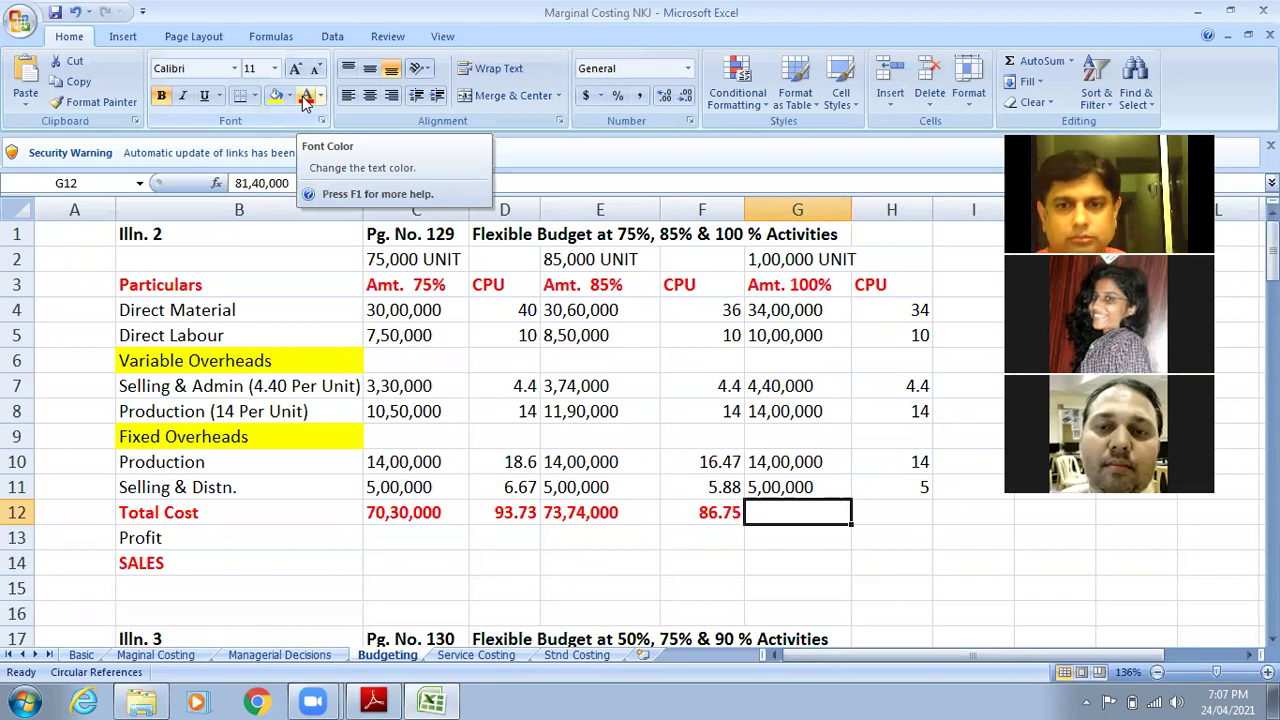
left_click_drag(795, 312, 790, 478)
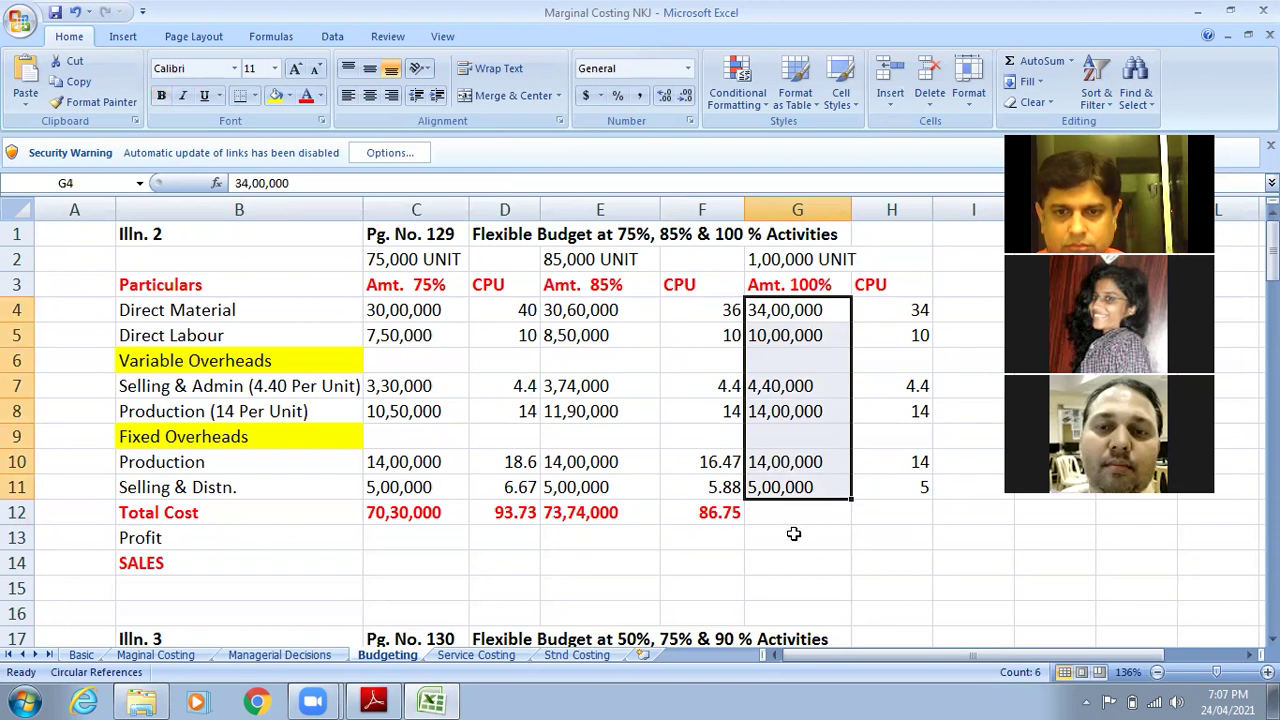
left_click(793, 512)
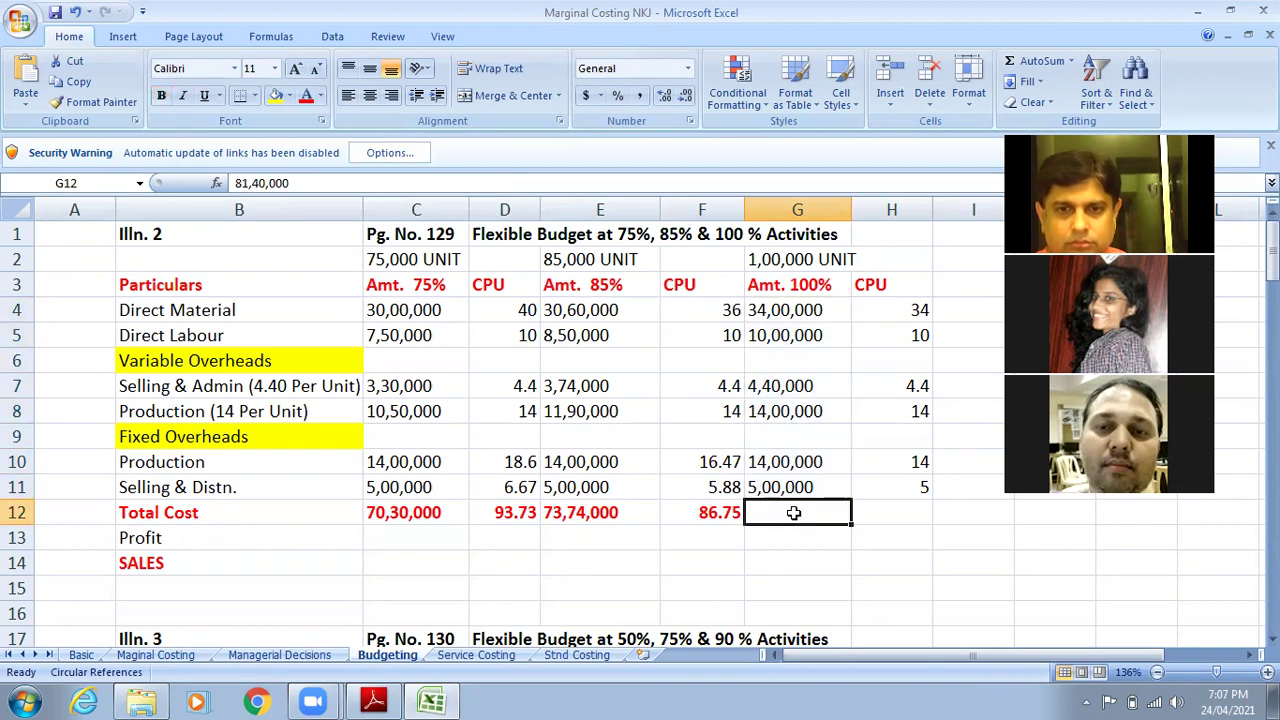
left_click(306, 95)
left_click(918, 513)
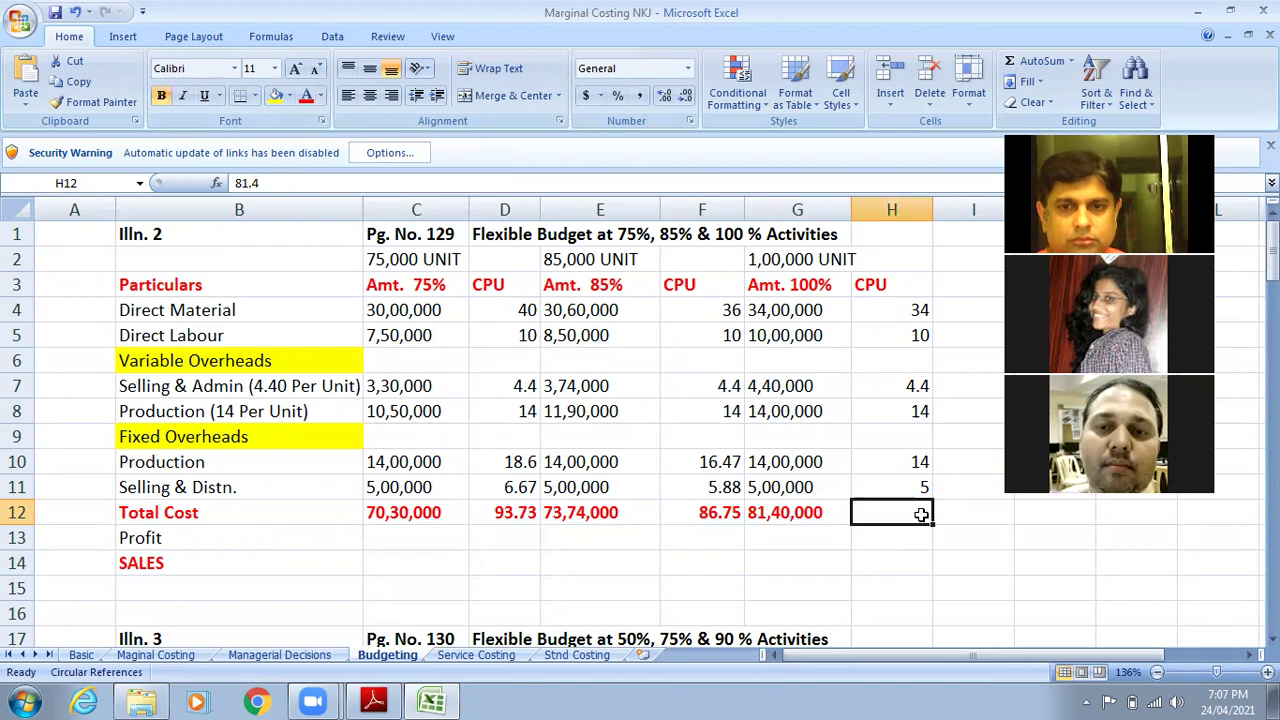
left_click(306, 95)
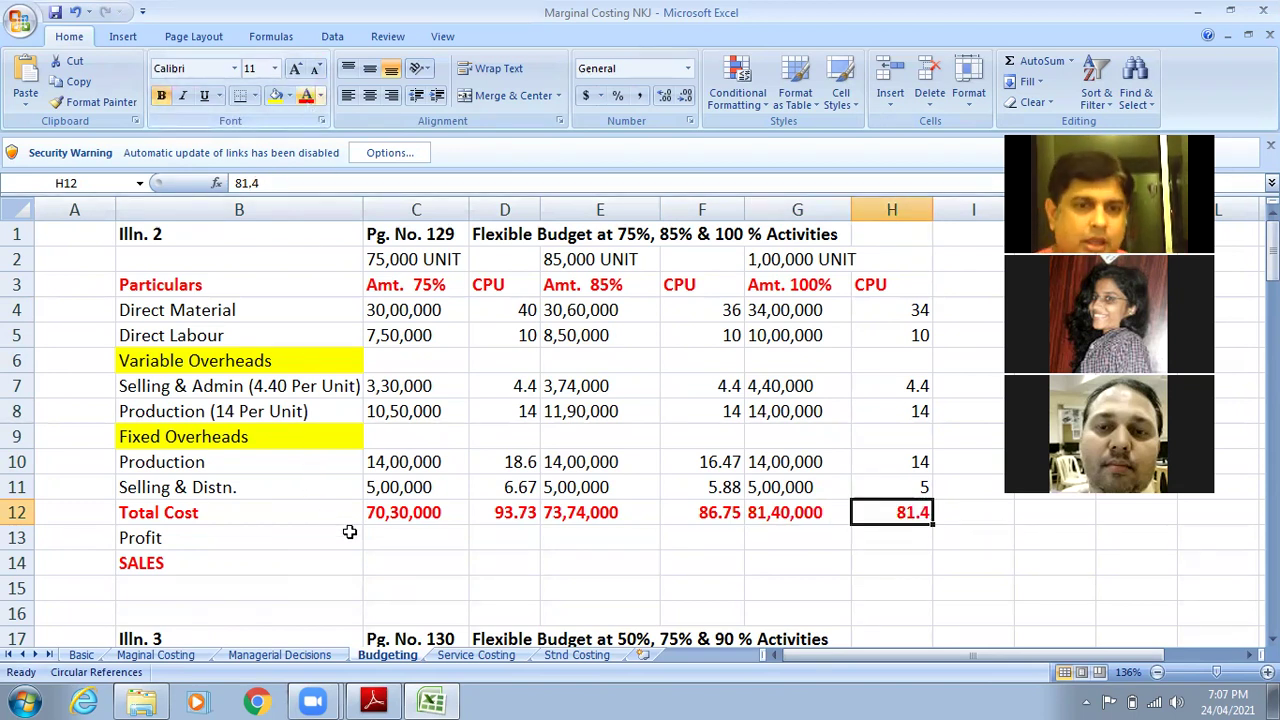
Step: Check the 75% selling price in the PDF, then reveal the Sales CPU in D14 and amount in C14 of the Excel workbook in red
left_click(501, 567)
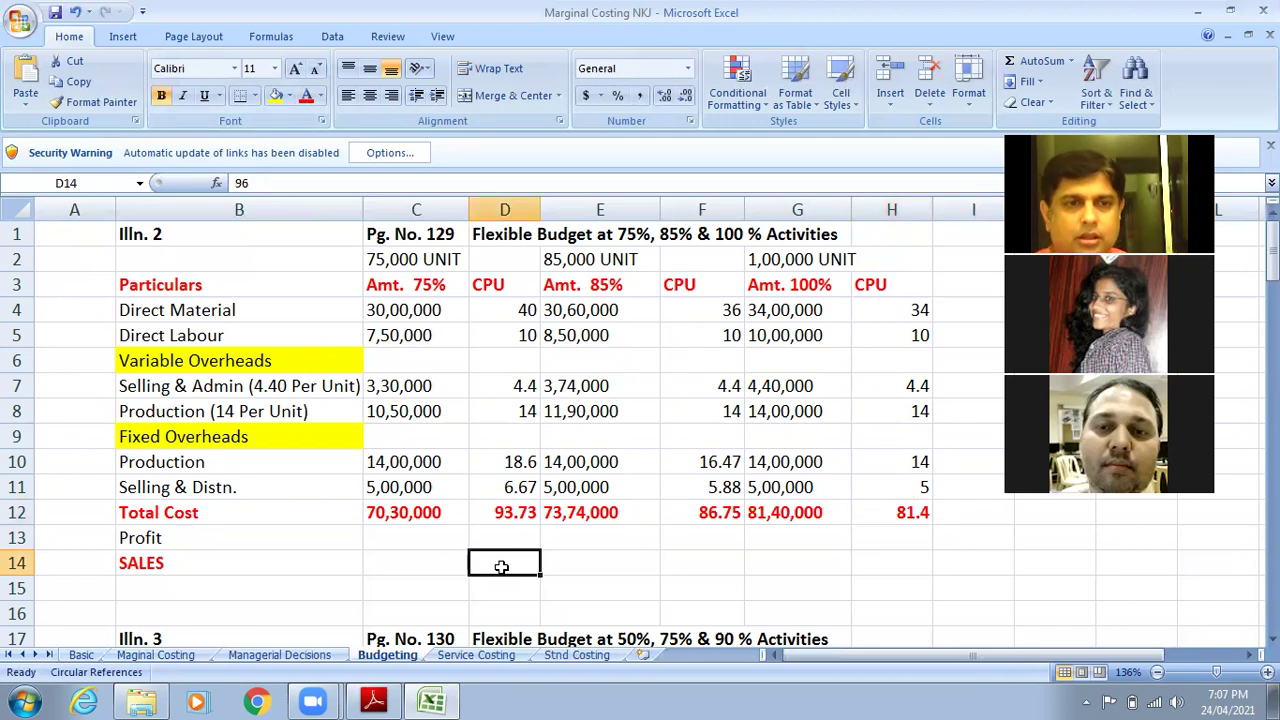
left_click(372, 700)
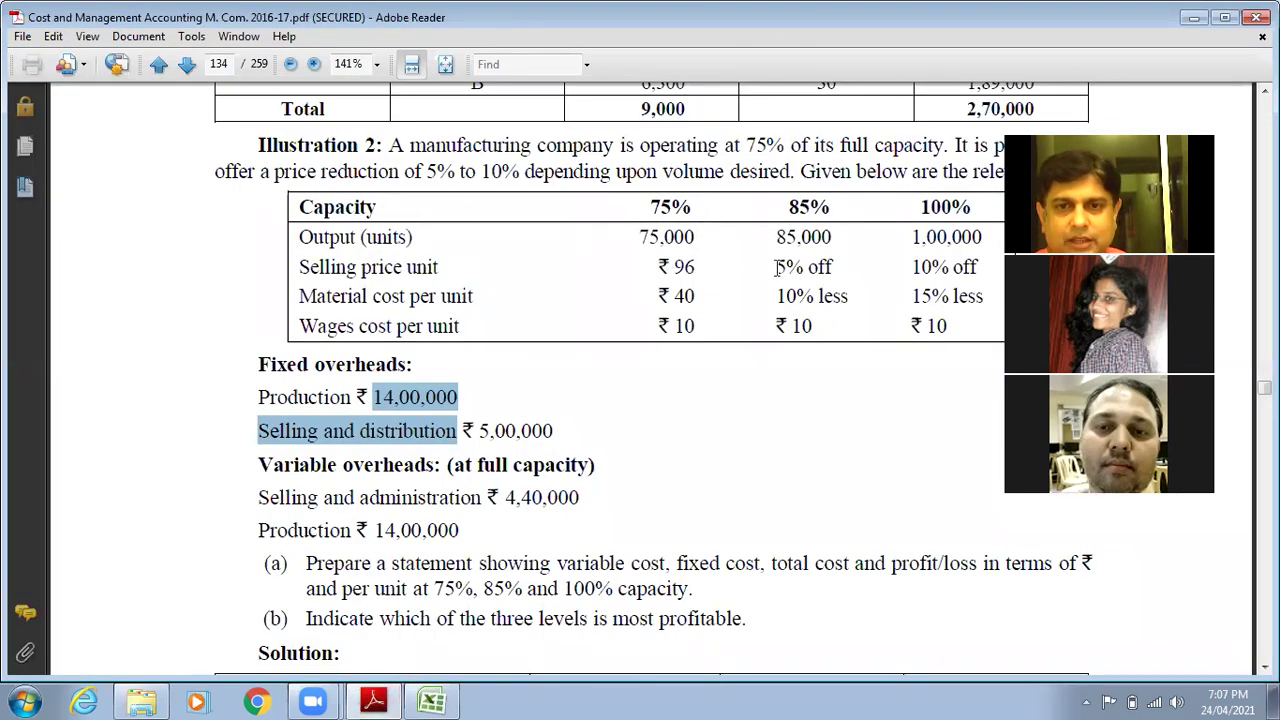
left_click(431, 700)
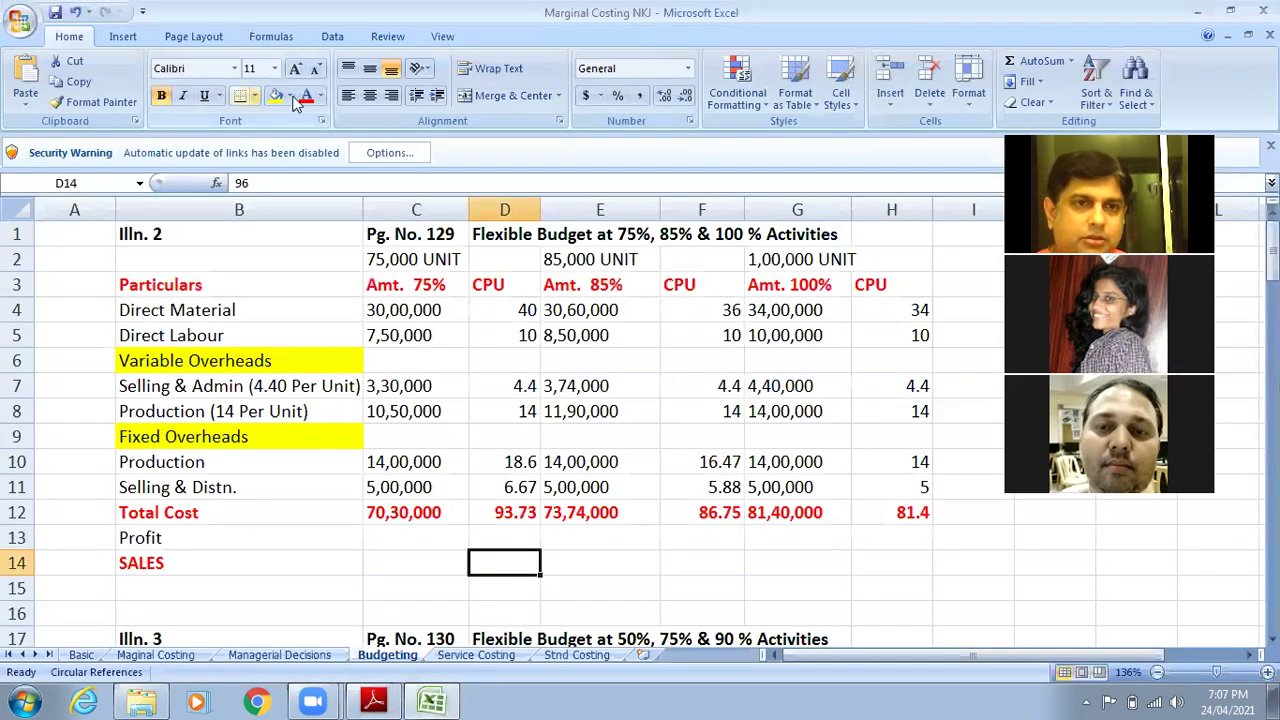
left_click(415, 562)
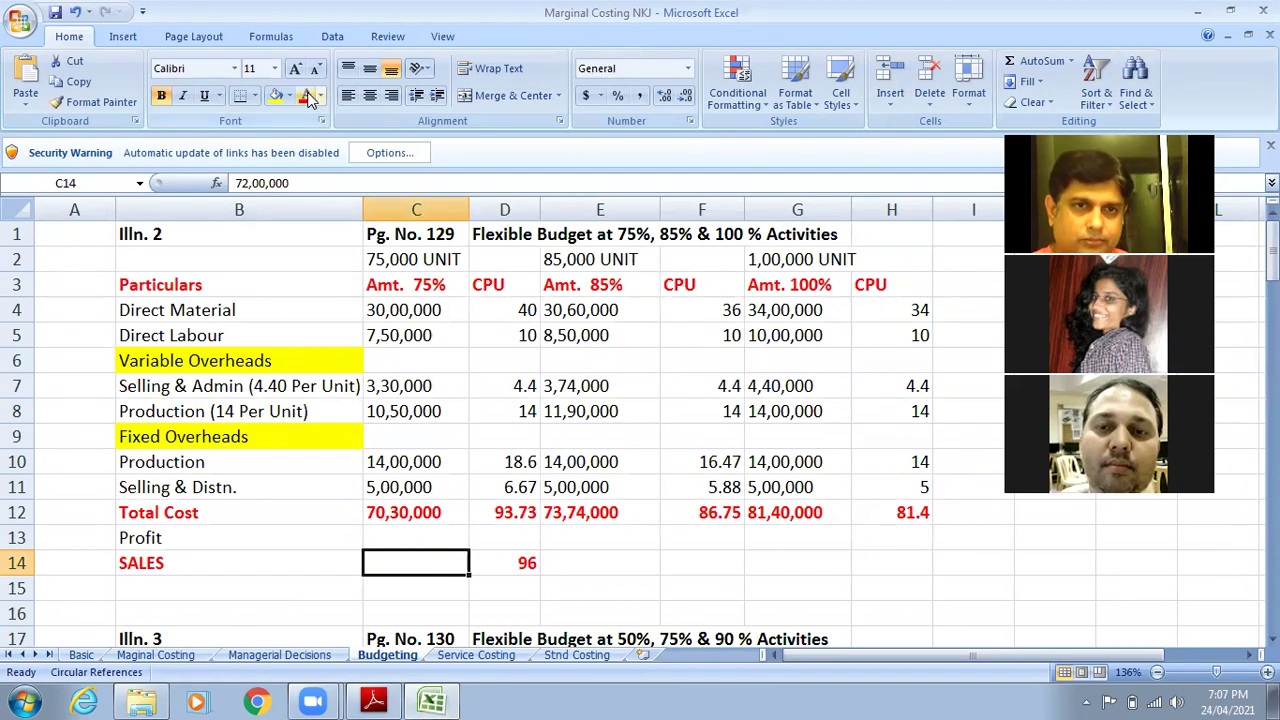
left_click(307, 97)
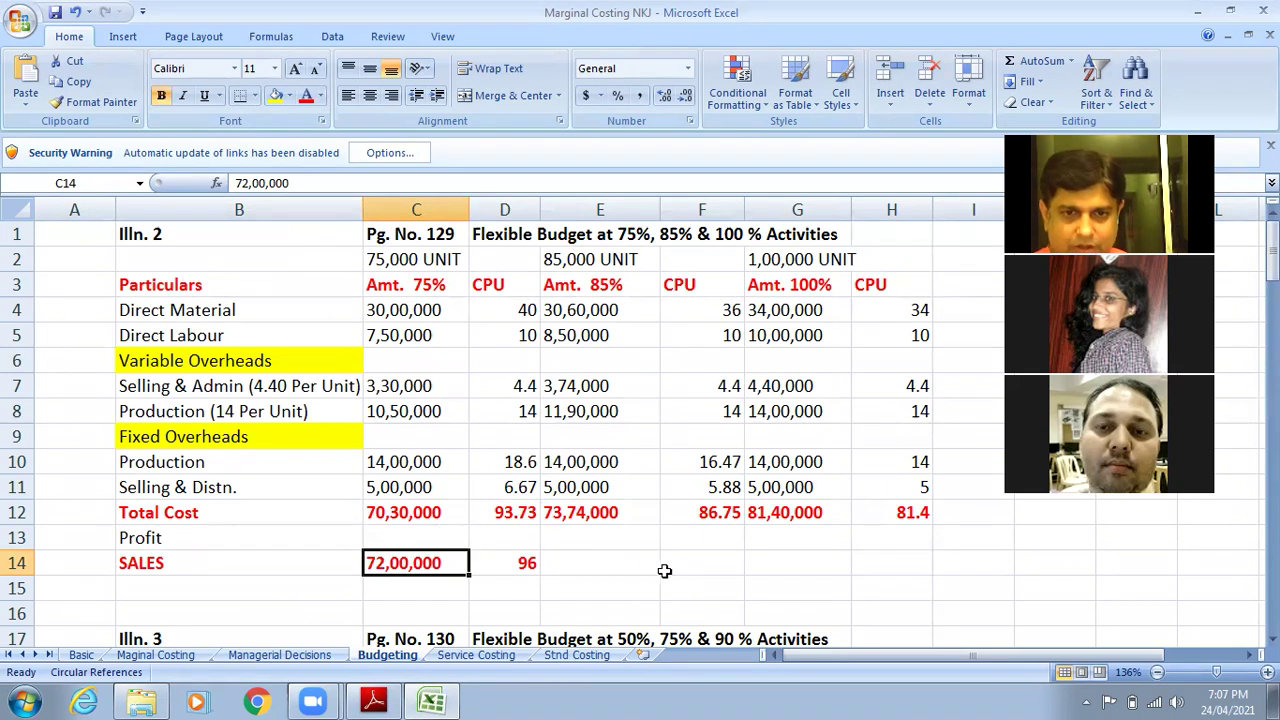
Step: Check the 85% selling price reduction in the PDF, then reveal the 85% Sales CPU in F14 and amount in E14 of the Excel workbook in red
left_click(686, 568)
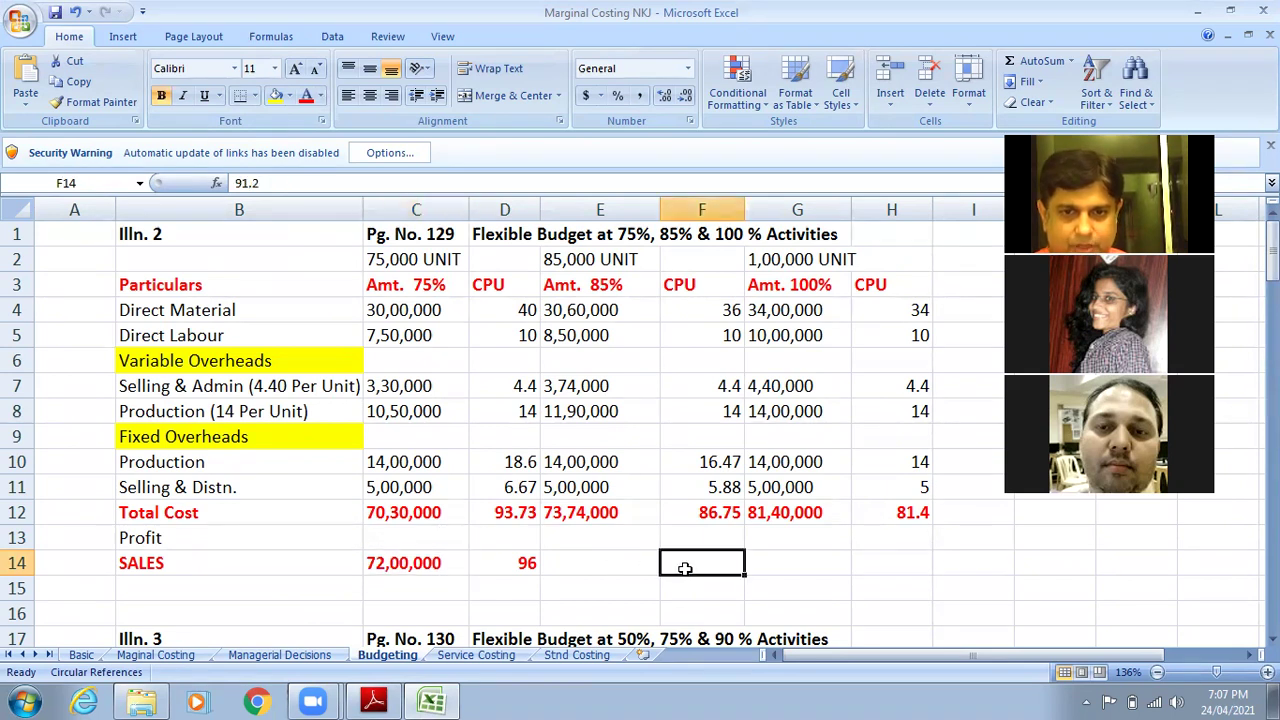
left_click(374, 700)
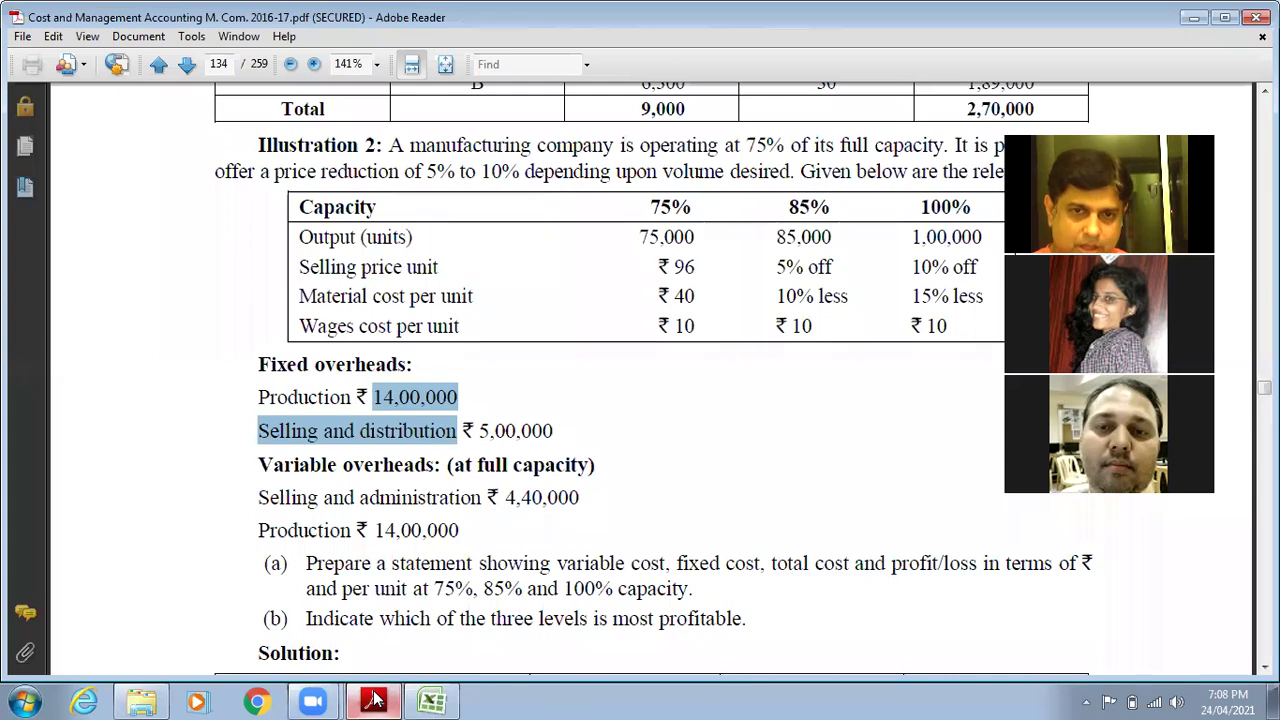
left_click(438, 700)
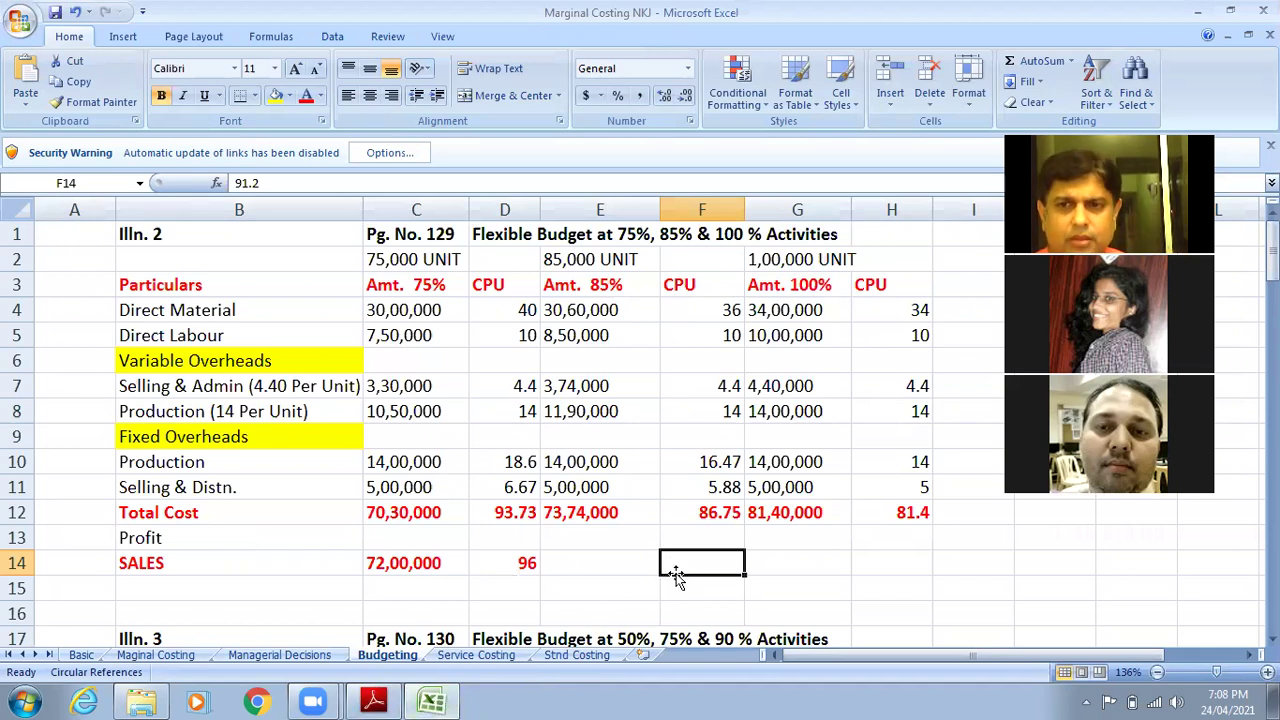
left_click(306, 95)
left_click(604, 552)
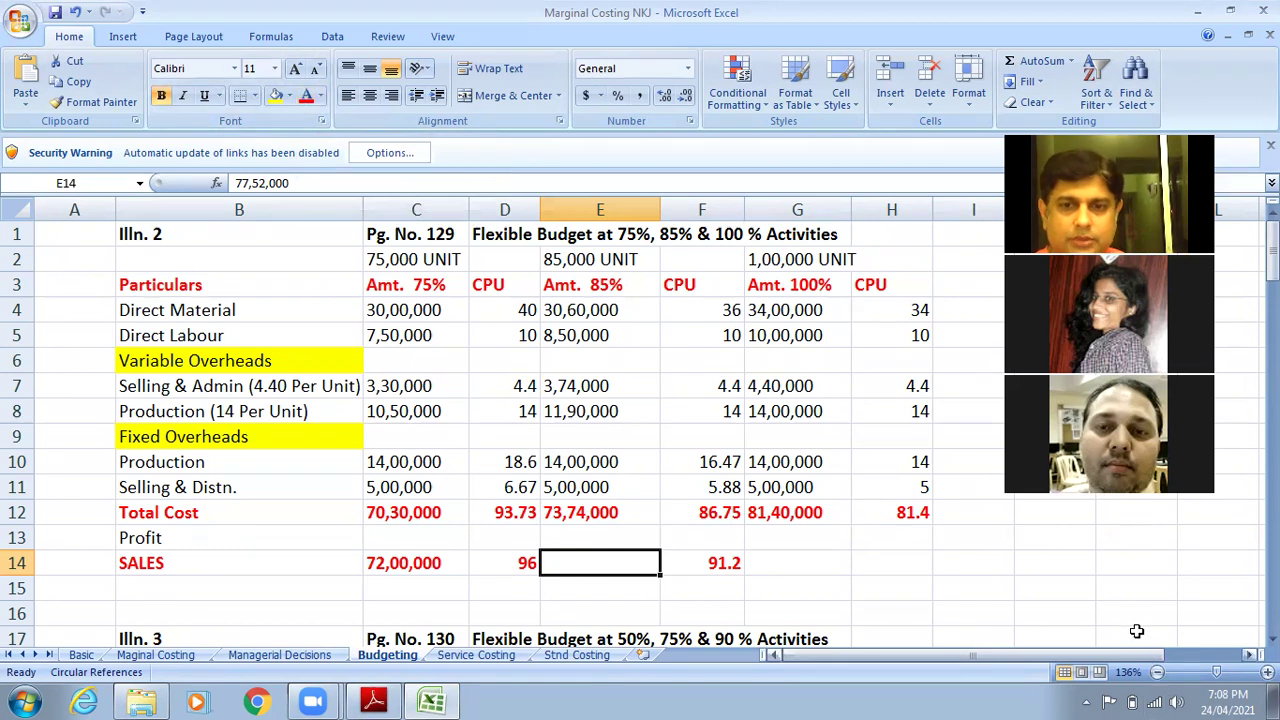
Step: Check the 100% selling price reduction in the PDF, then reveal the 100% Sales CPU in H14 and amount in G14 of the Excel workbook in red
left_click(908, 568)
left_click(306, 100)
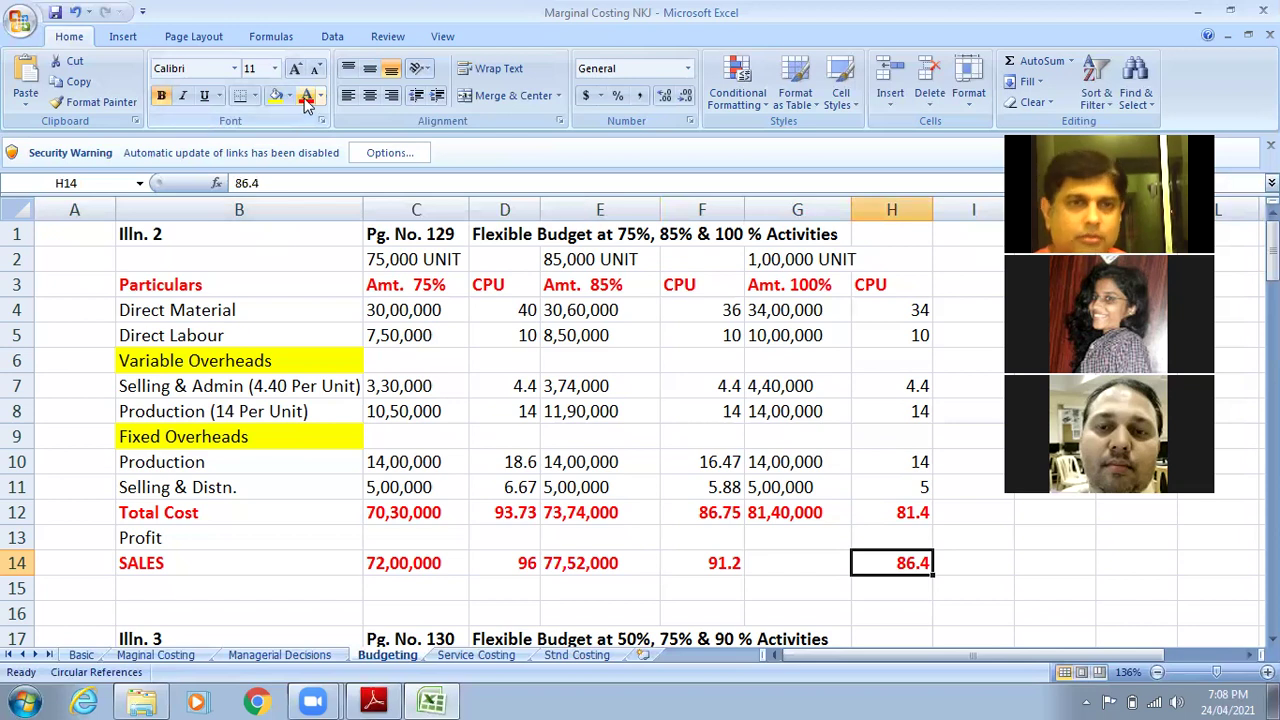
left_click(79, 14)
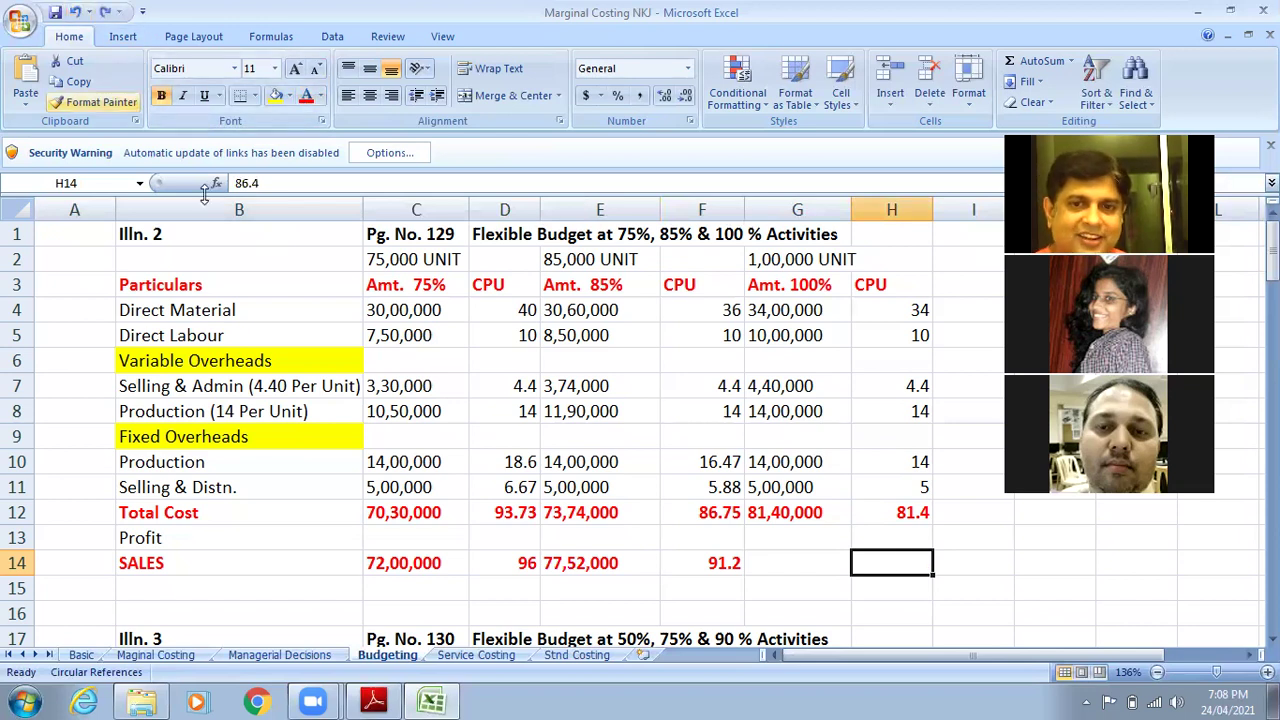
left_click(376, 700)
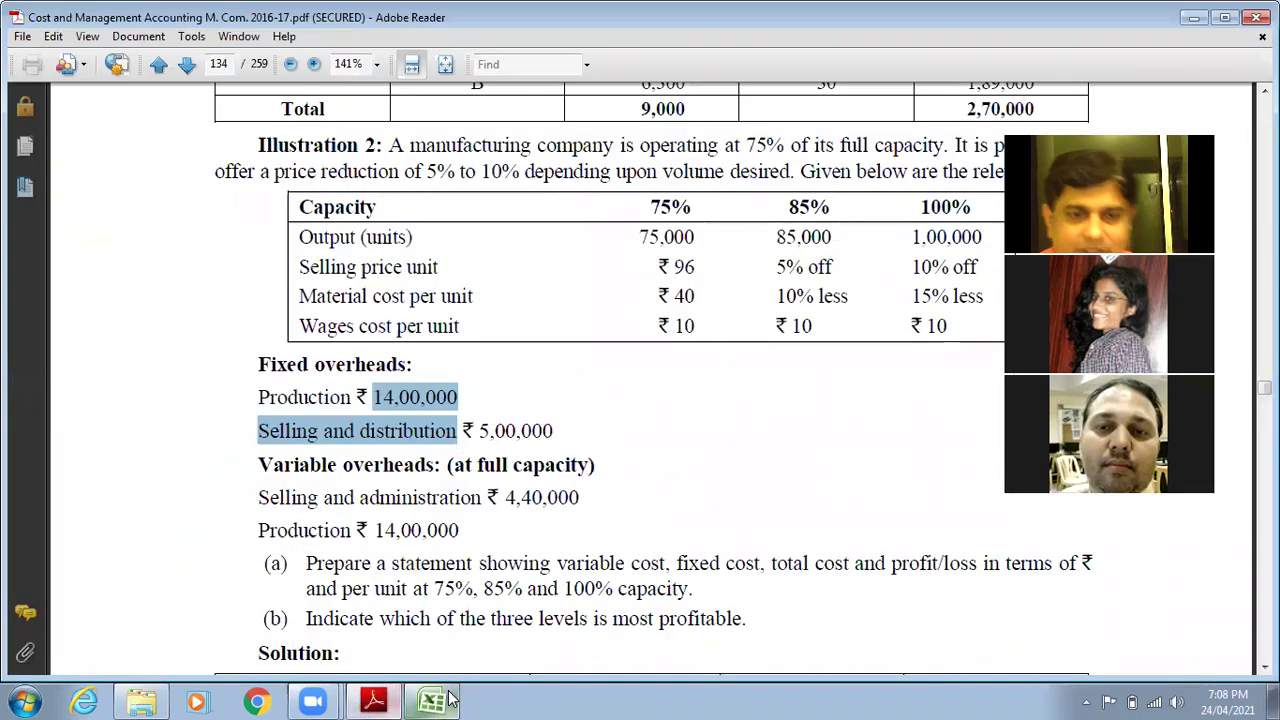
left_click(432, 700)
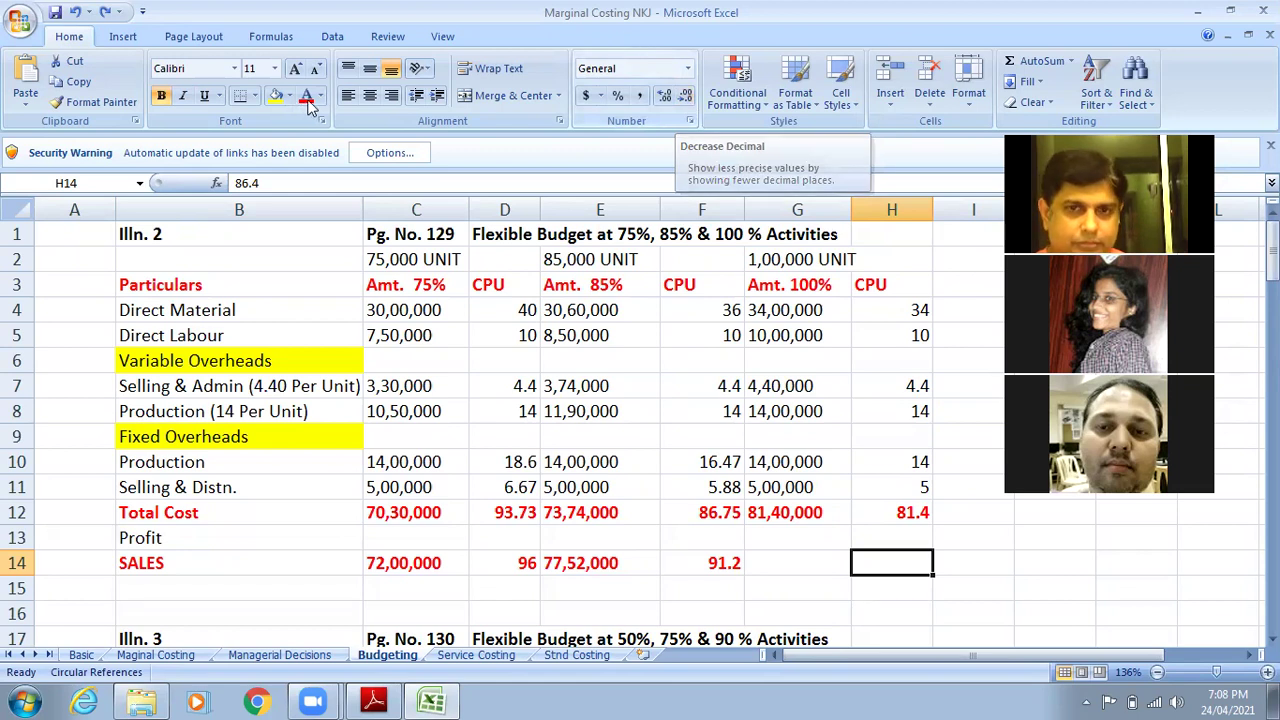
left_click(797, 555)
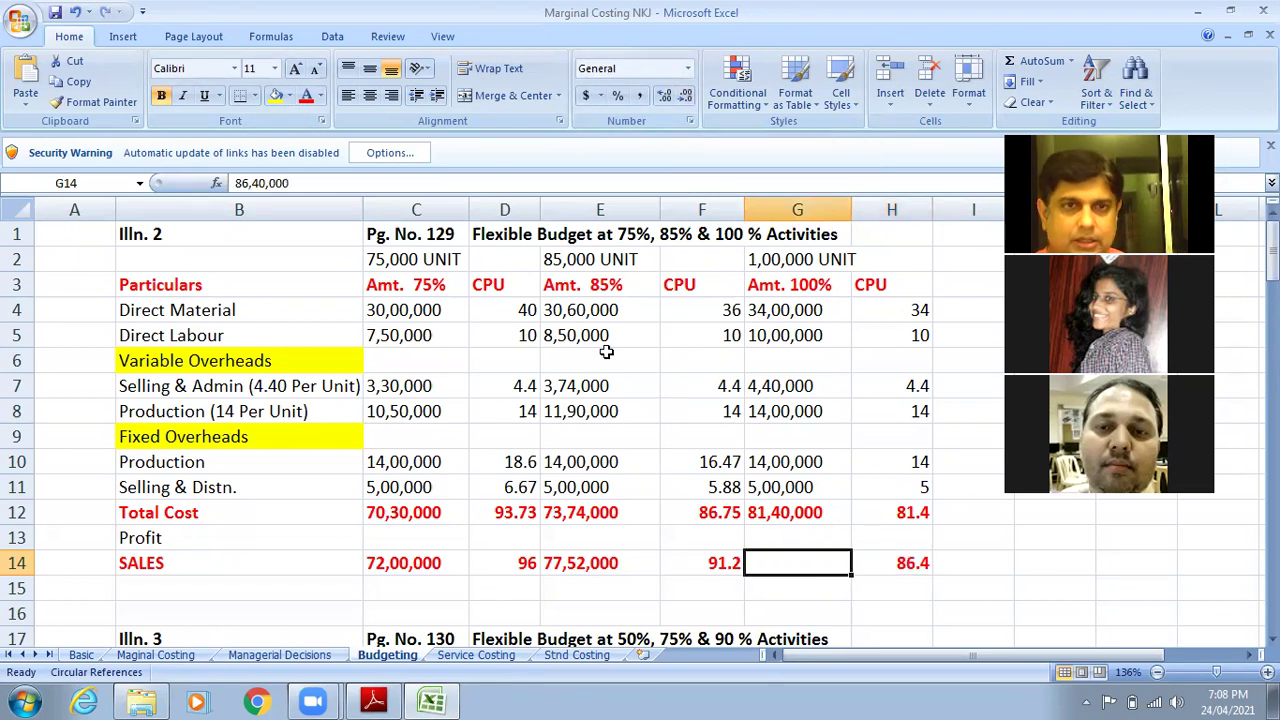
left_click(307, 104)
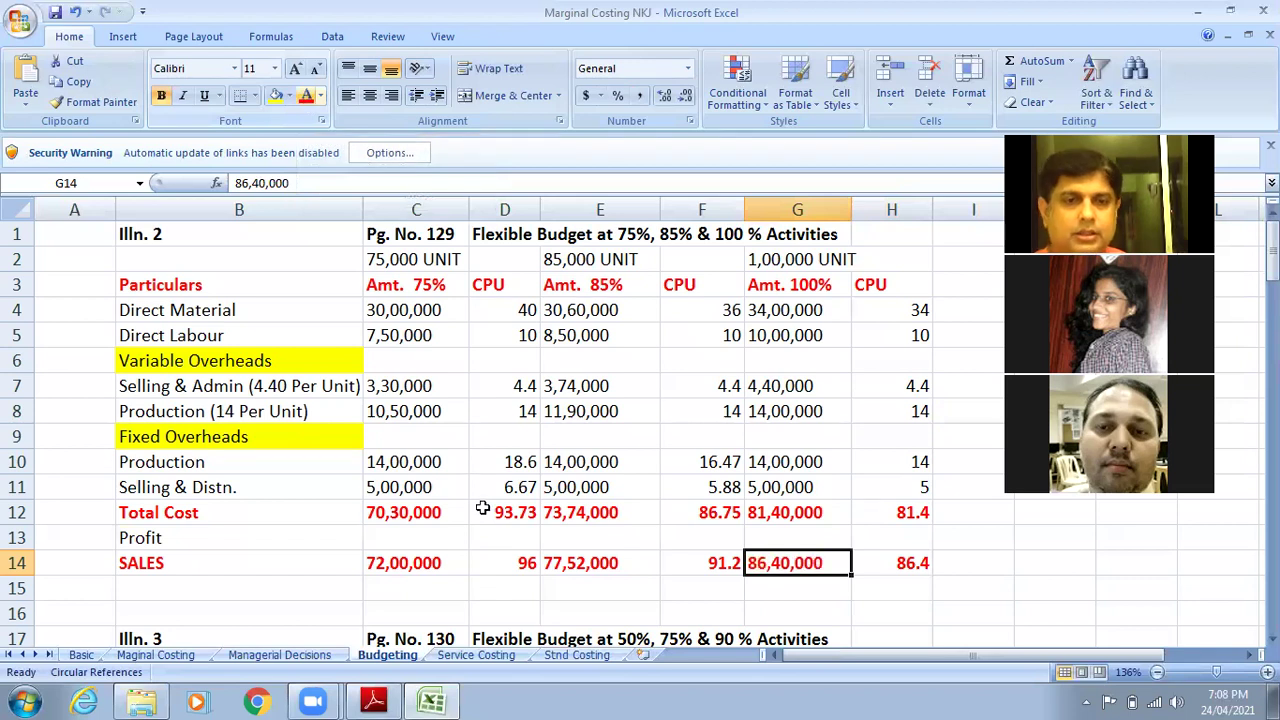
Step: Reveal the 75% Profit amount in C13 and CPU in D13 by setting their font colour to Automatic
left_click(437, 537)
left_click(321, 96)
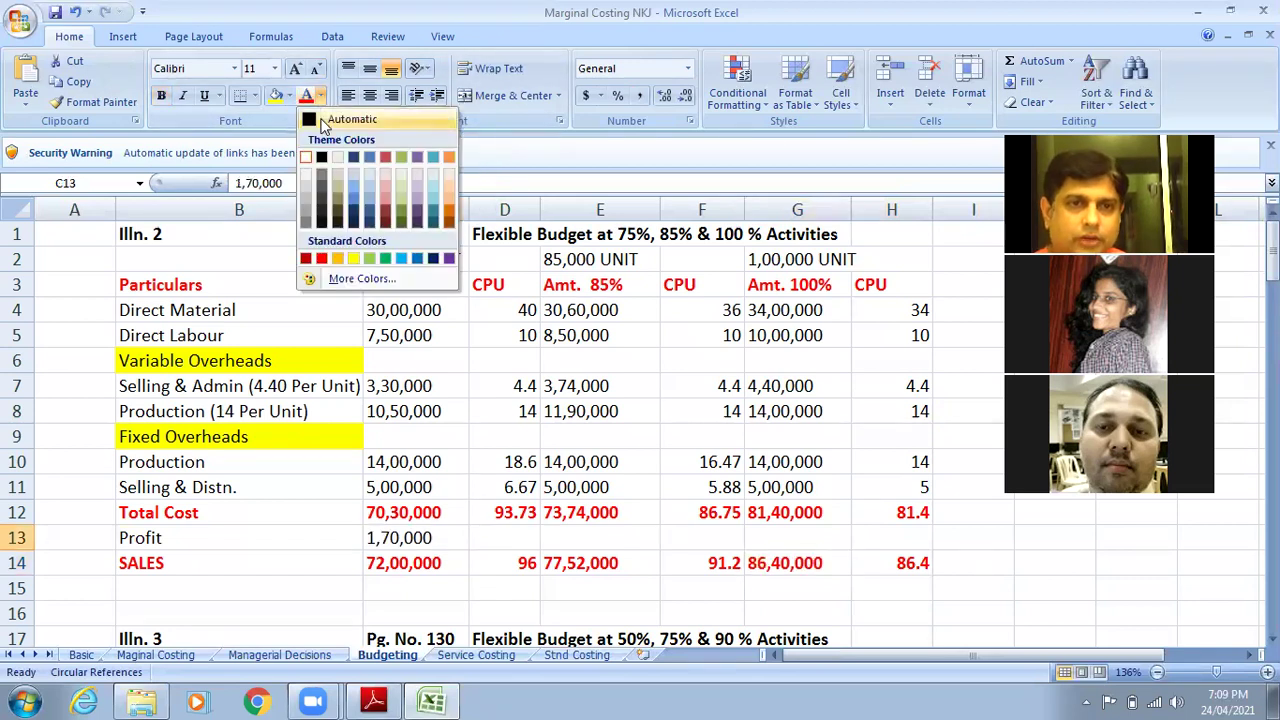
left_click(321, 119)
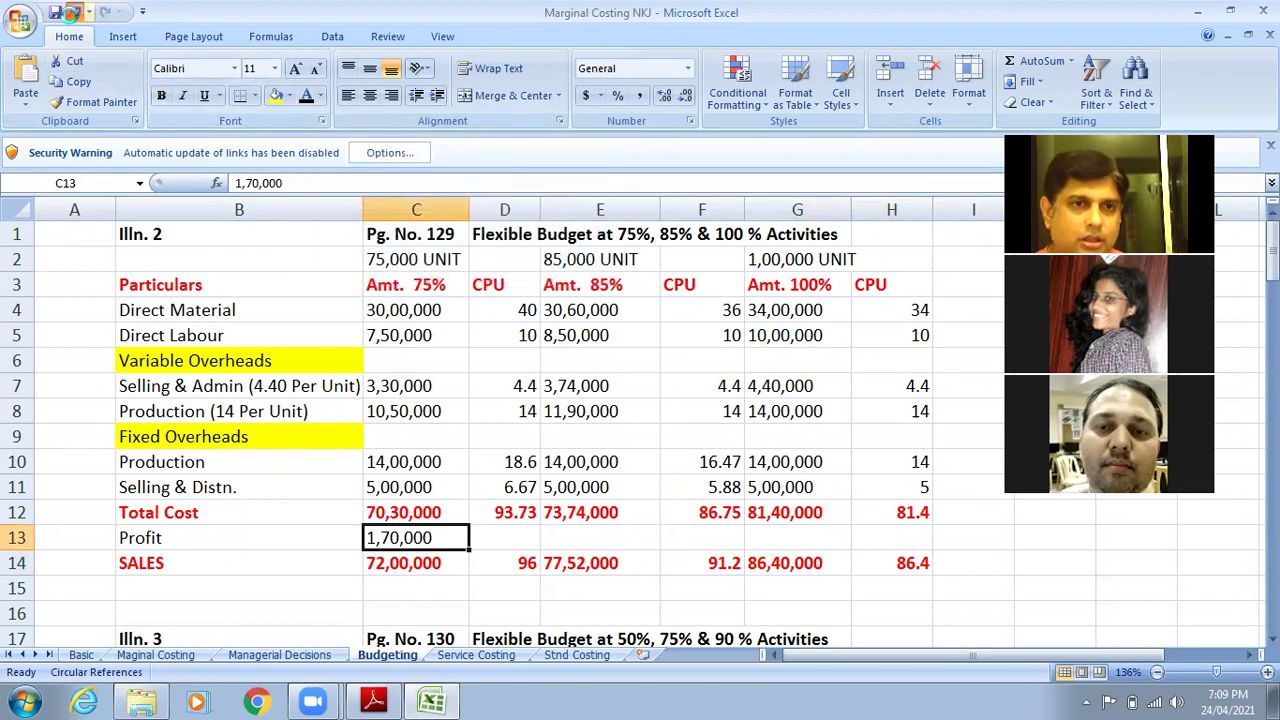
left_click(71, 12)
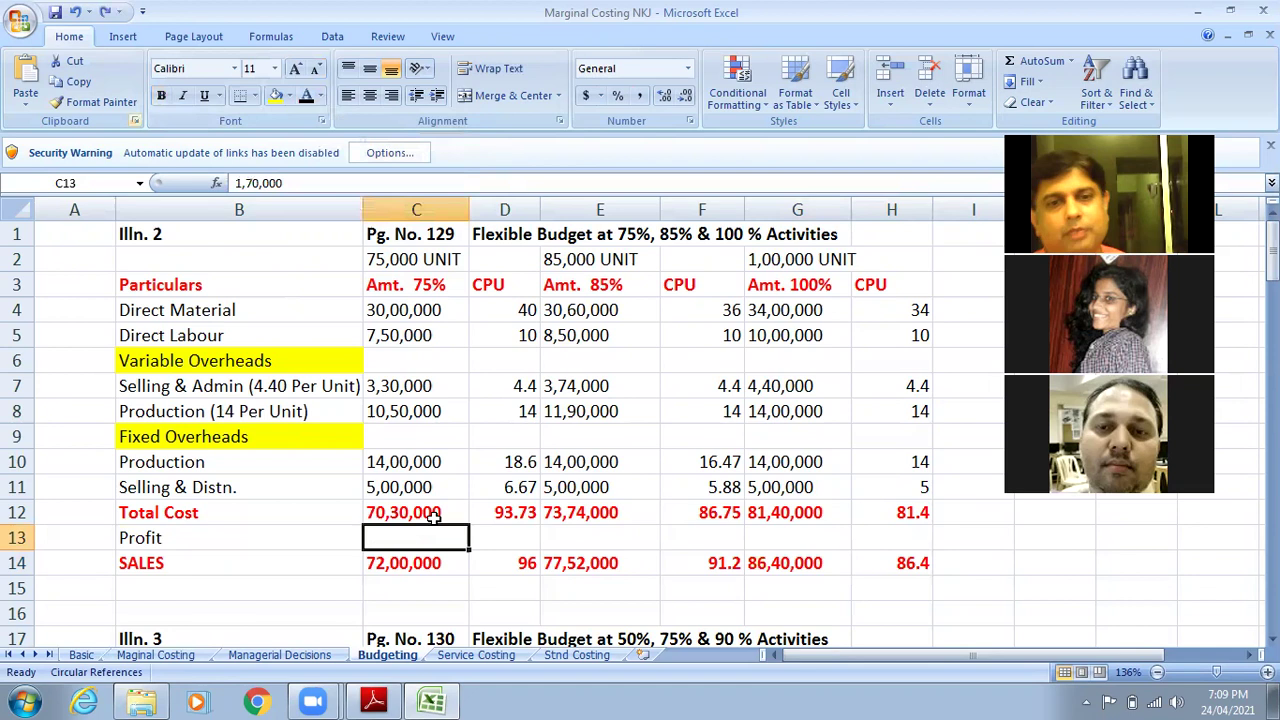
left_click(306, 96)
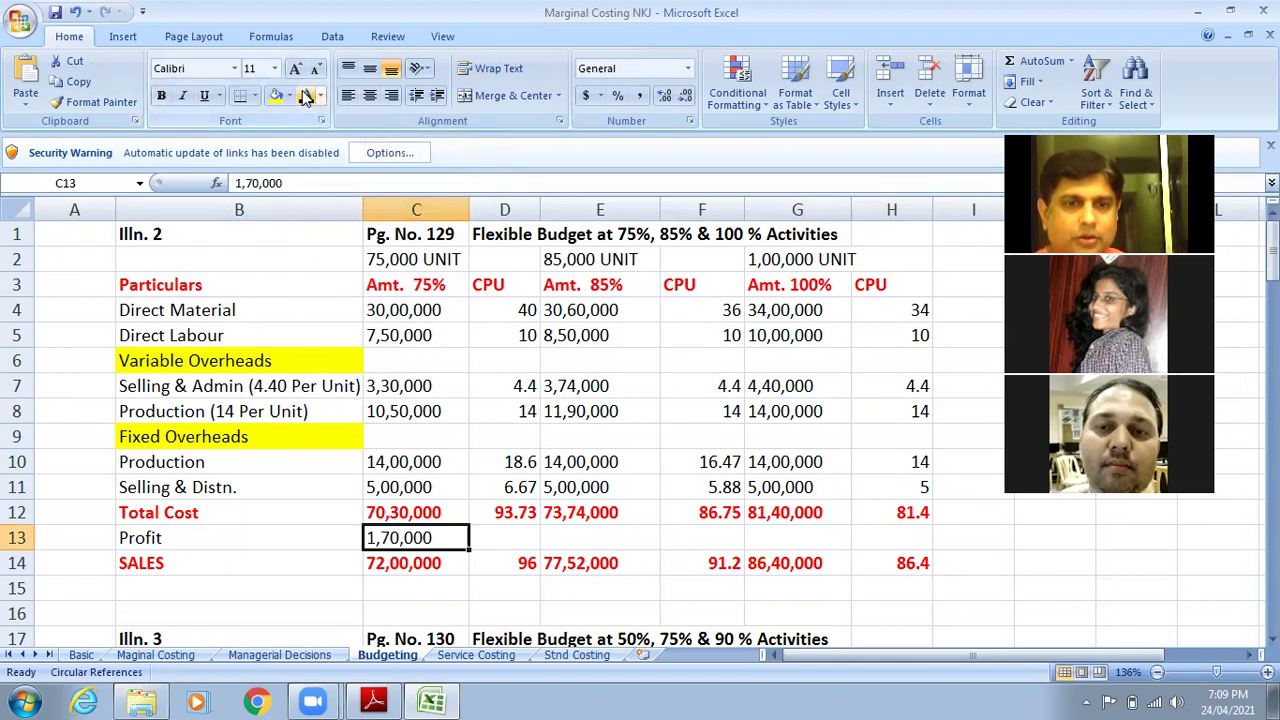
left_click(523, 537)
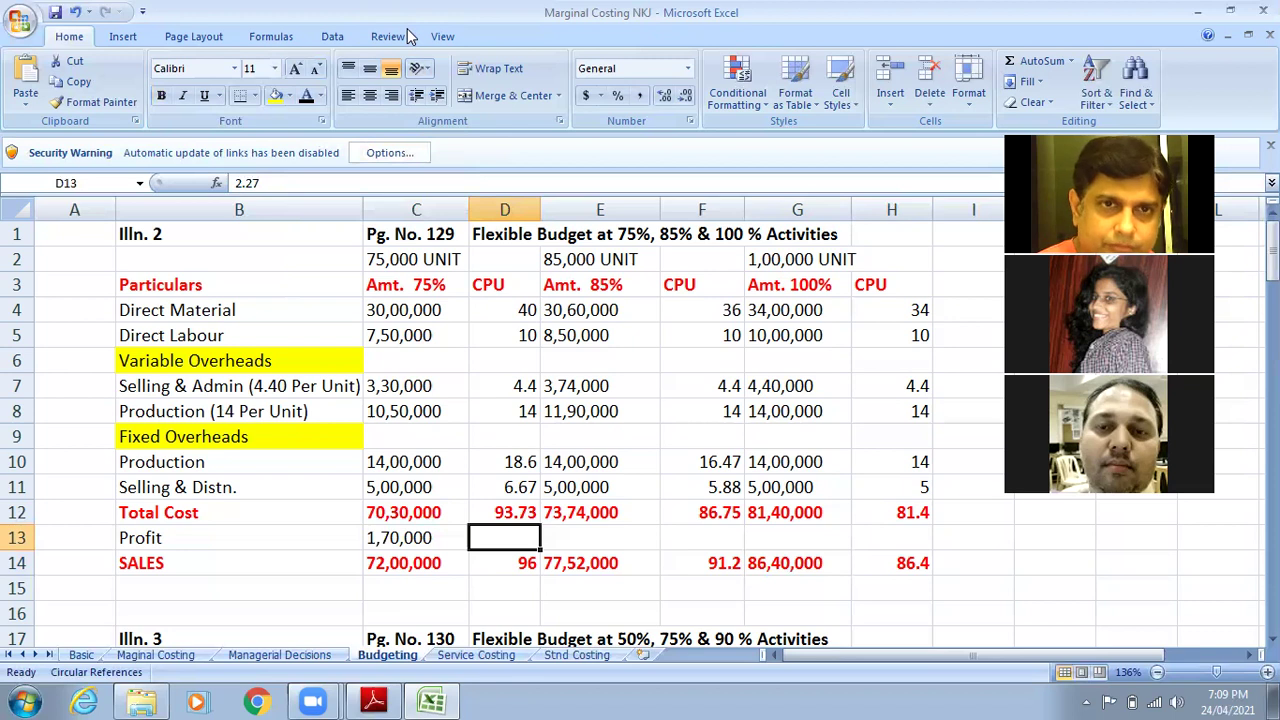
left_click(308, 100)
Step: Reveal the 100% Profit amount in G13 and CPU in H13 with the Automatic font colour
left_click(637, 530)
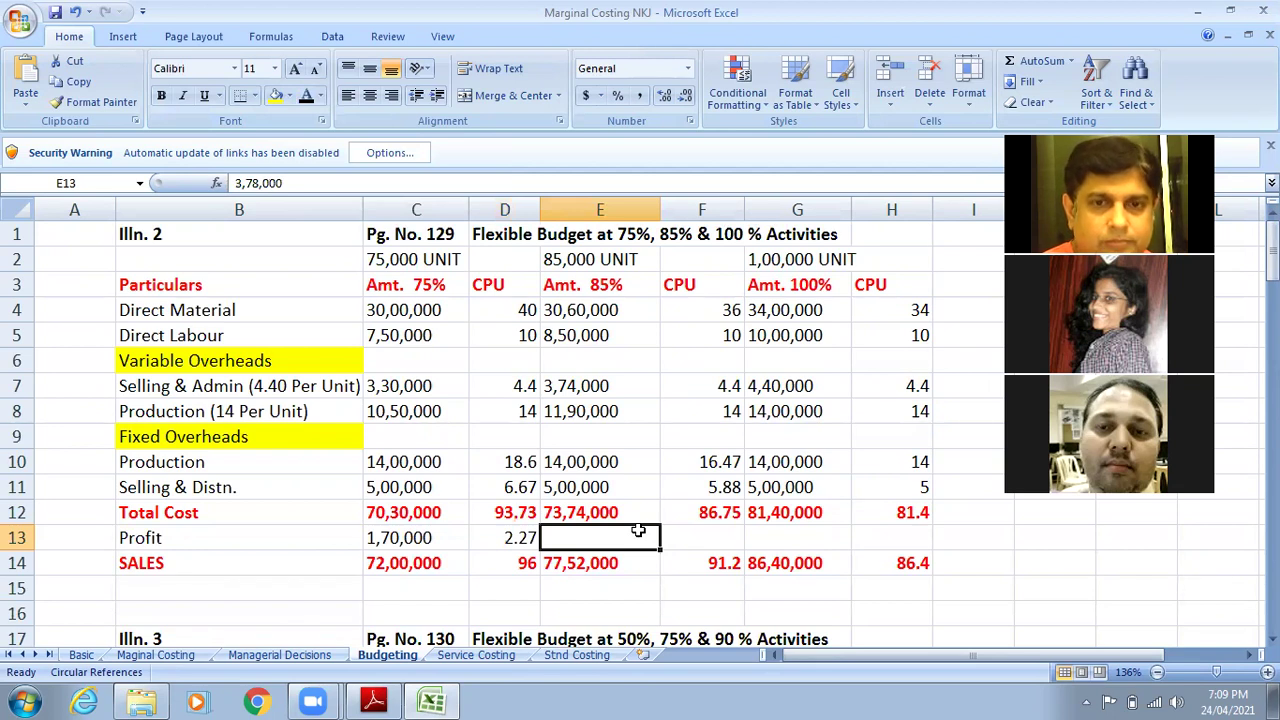
left_click(780, 543)
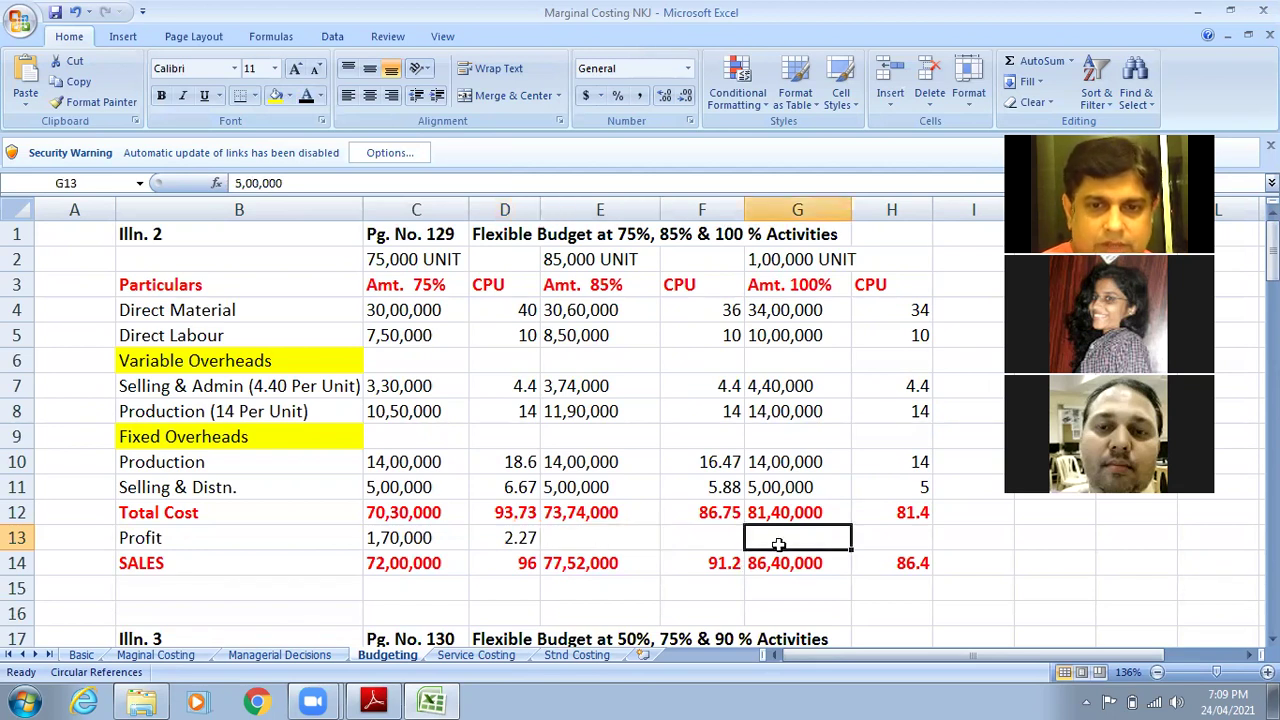
left_click(308, 100)
left_click(925, 545)
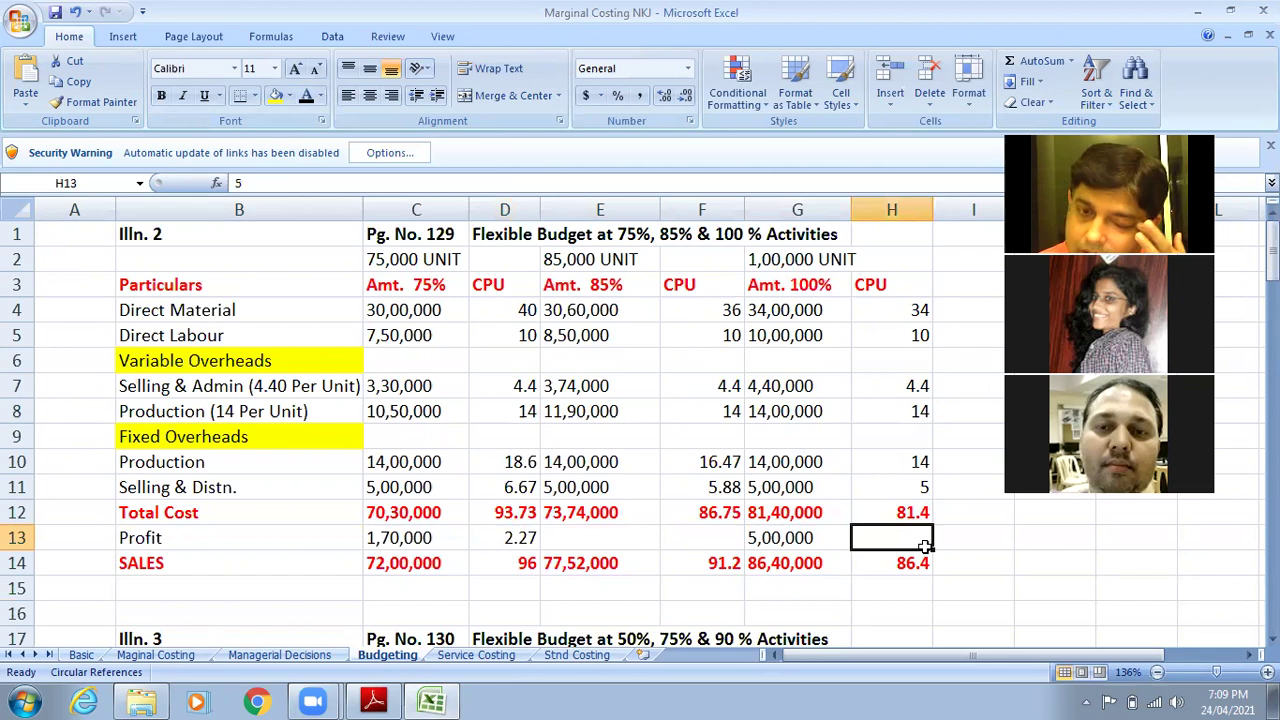
left_click(307, 97)
Step: Reveal the 85% Profit amount in E13 and CPU in F13 with the Automatic font colour
left_click(612, 540)
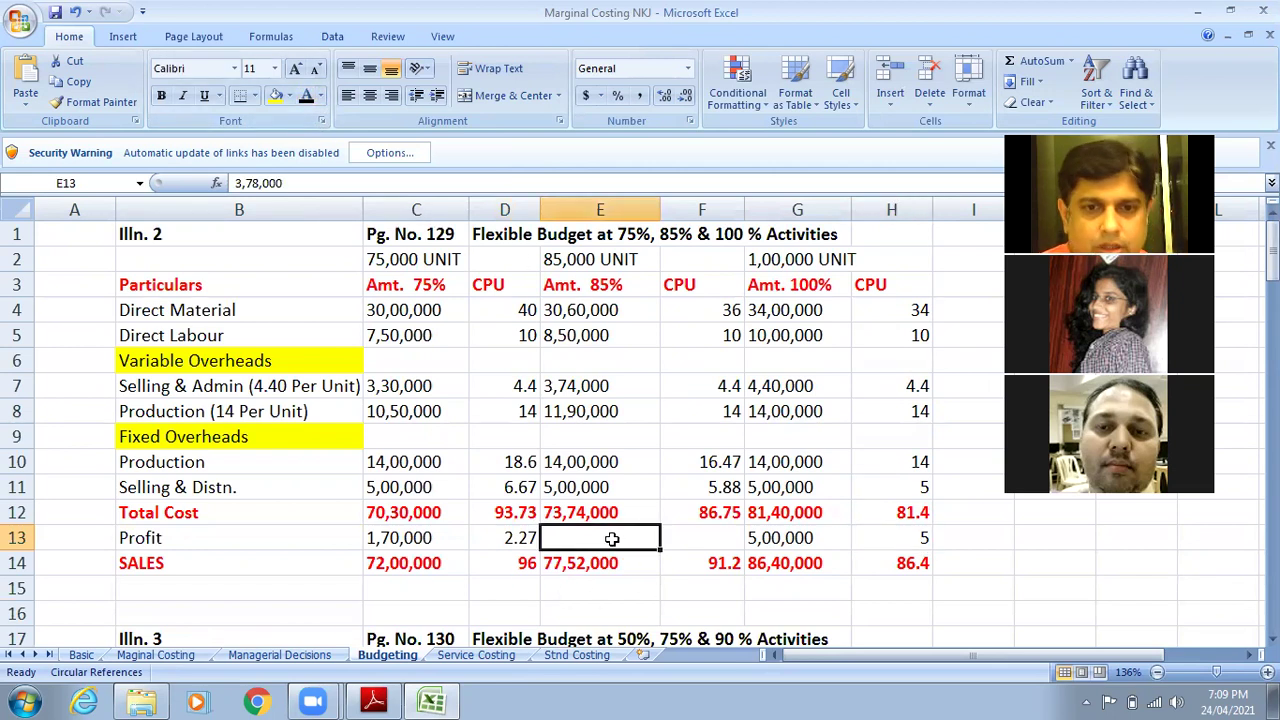
left_click(307, 100)
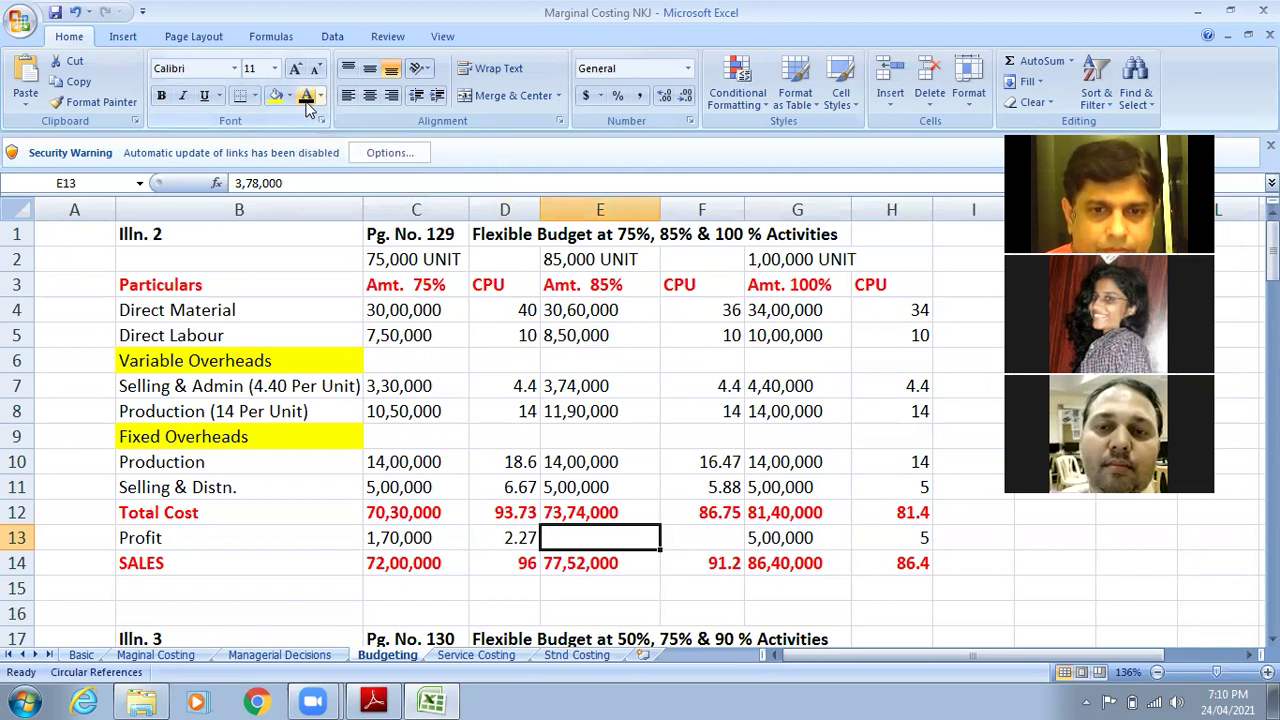
left_click(683, 530)
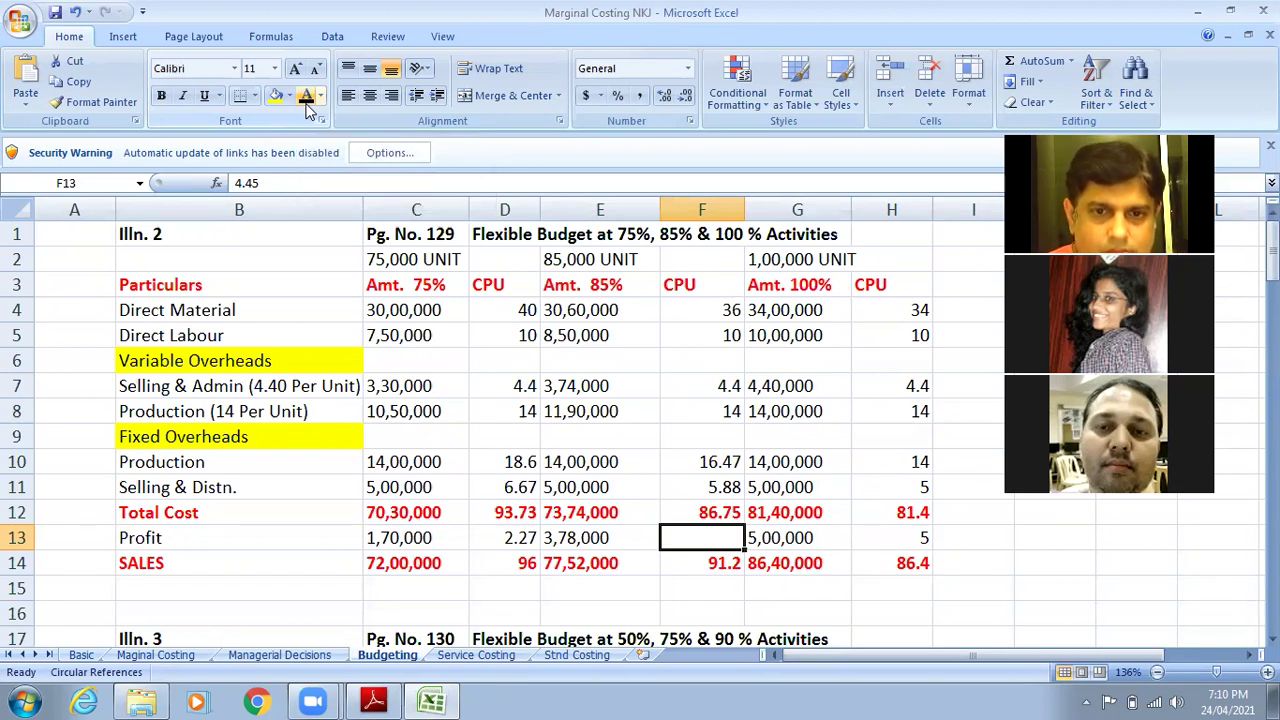
left_click(306, 97)
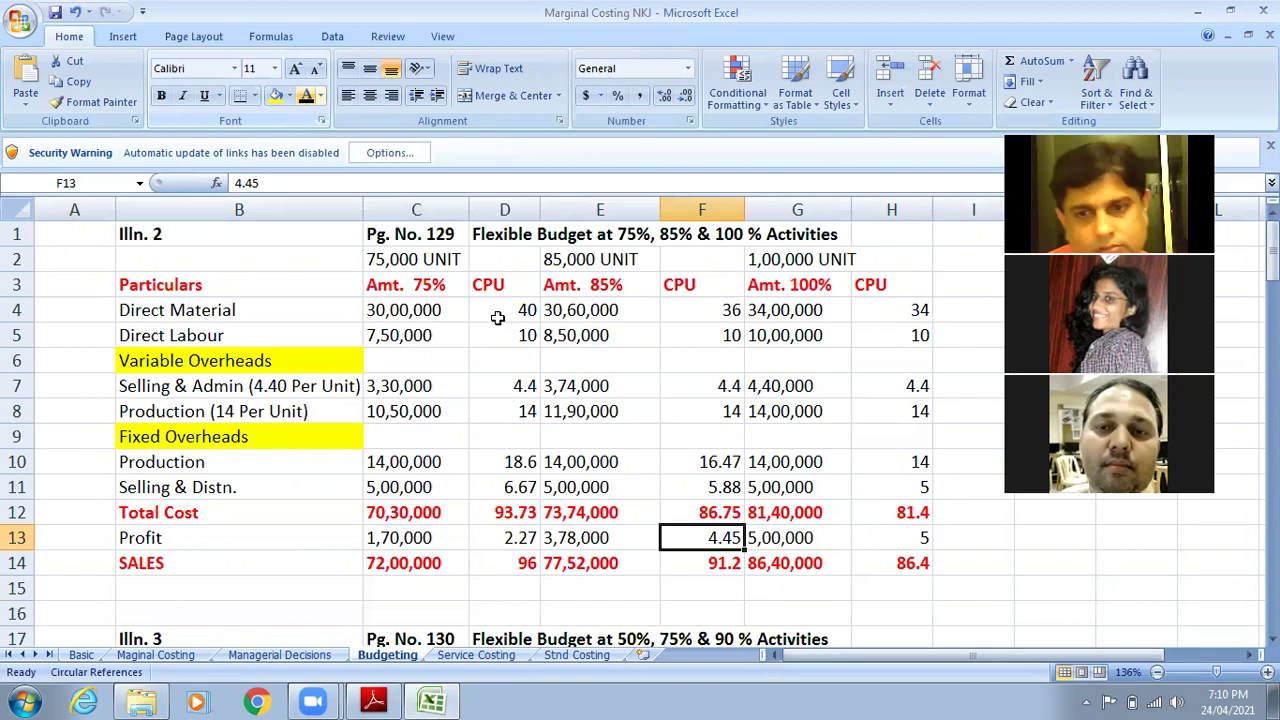
Step: Find the Comment & Conclusion row about production at 100% on the Managerial Decisions sheet and copy A96:G96
left_click(870, 567)
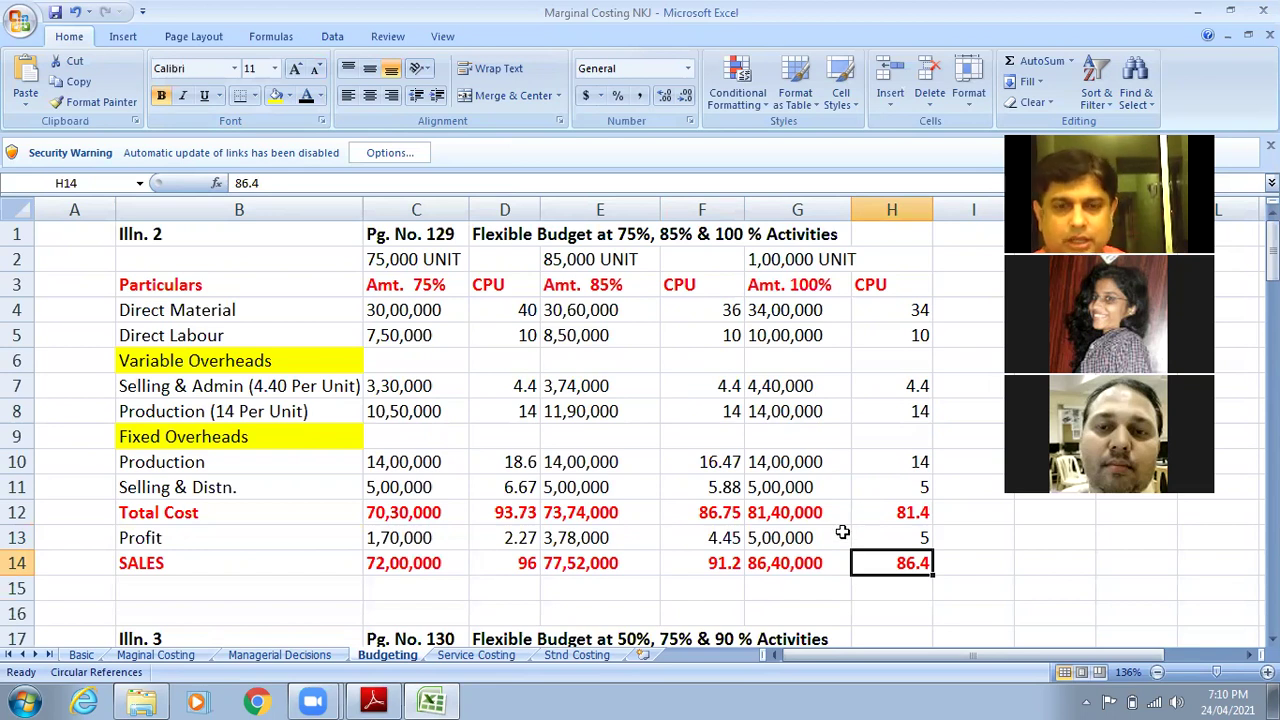
scroll(843, 531, "down", 20)
scroll(828, 531, "down", 12)
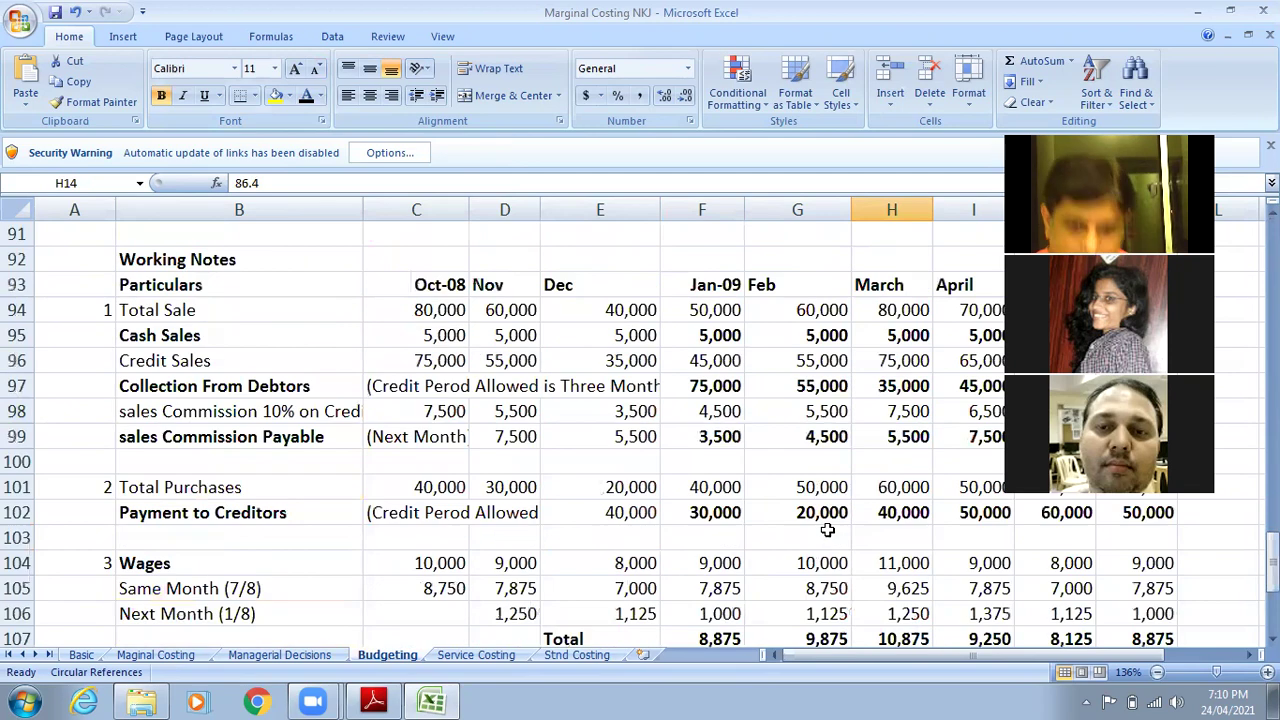
scroll(828, 531, "up", 11)
scroll(828, 531, "up", 11)
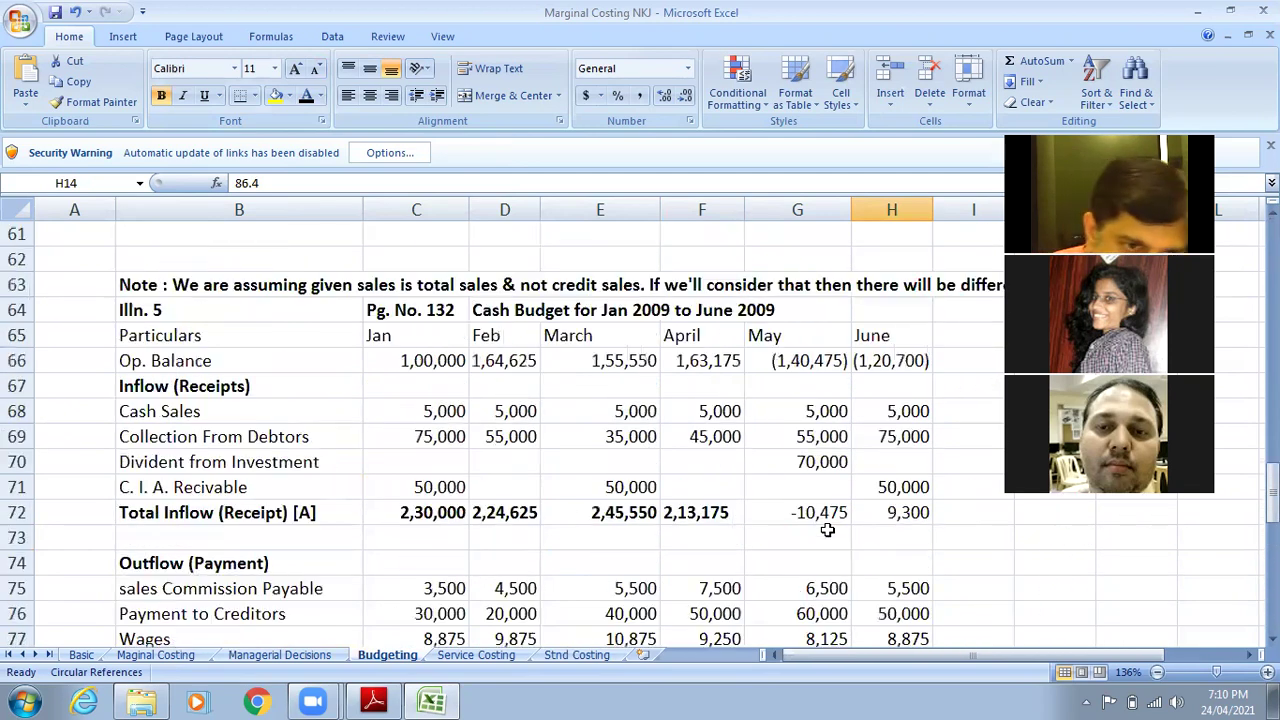
left_click(250, 656)
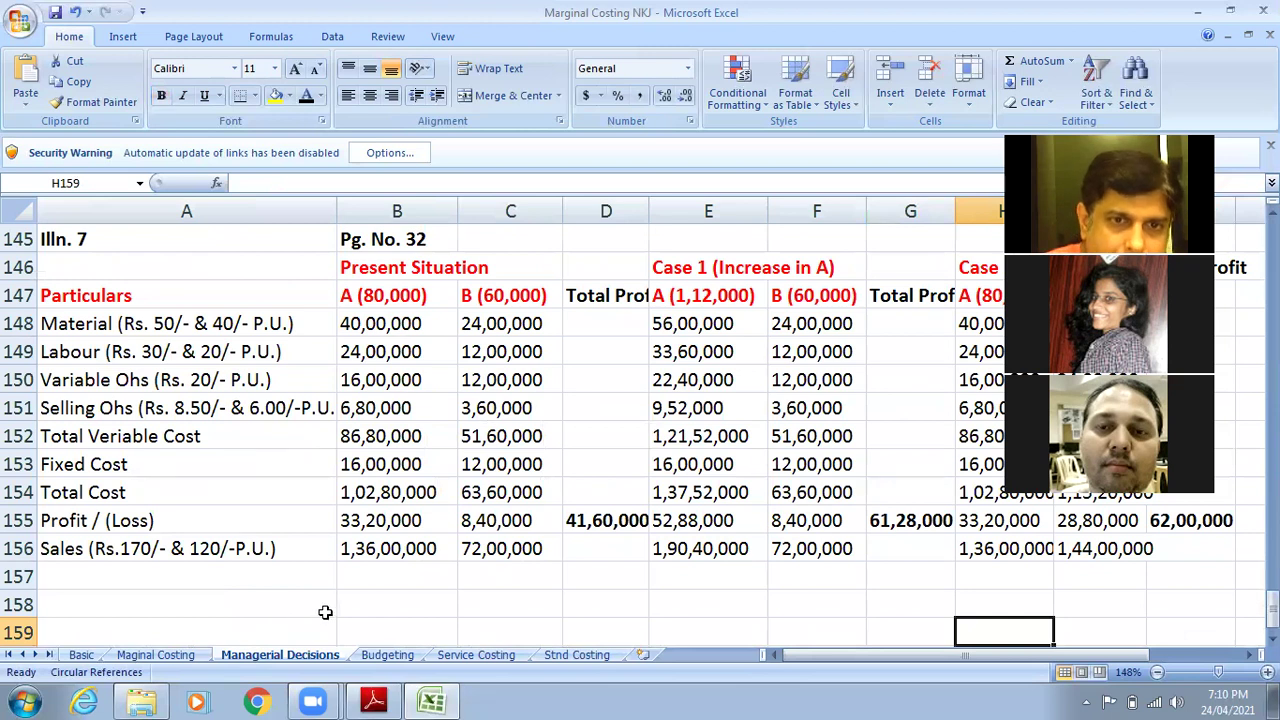
scroll(306, 601, "up", 20)
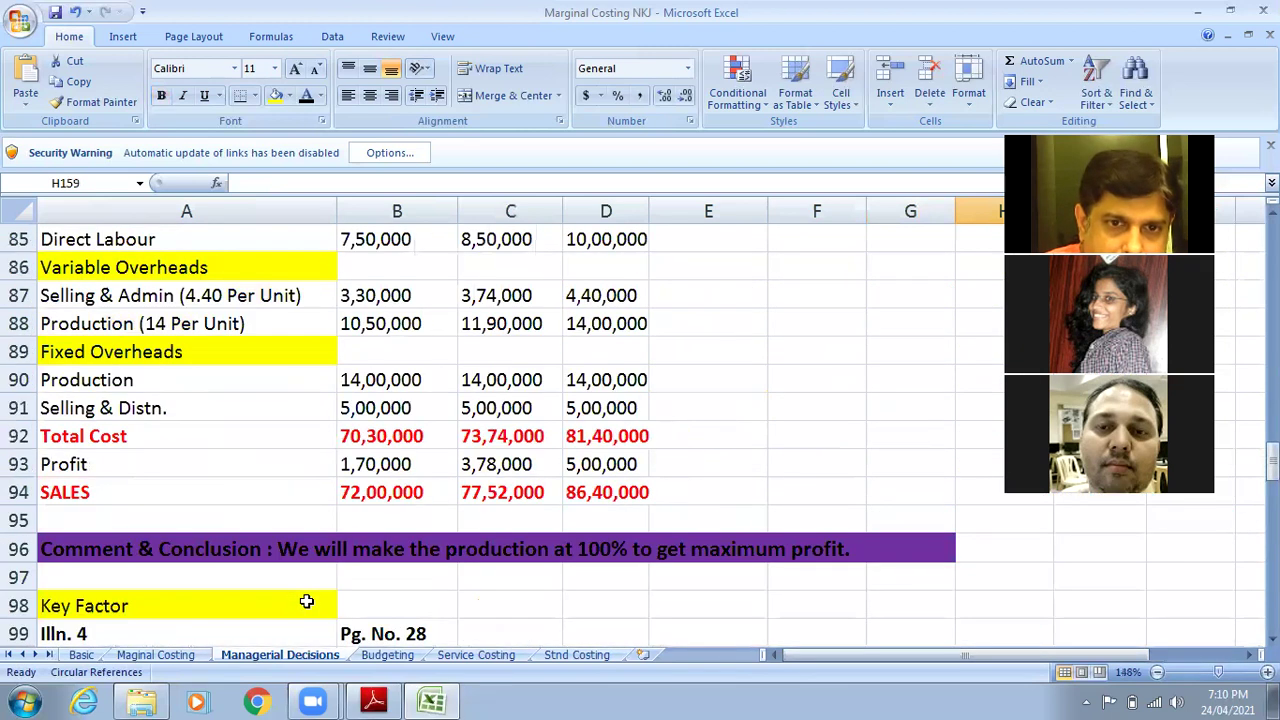
left_click(250, 563)
left_click_drag(869, 548, 65, 544)
key("ctrl+c")
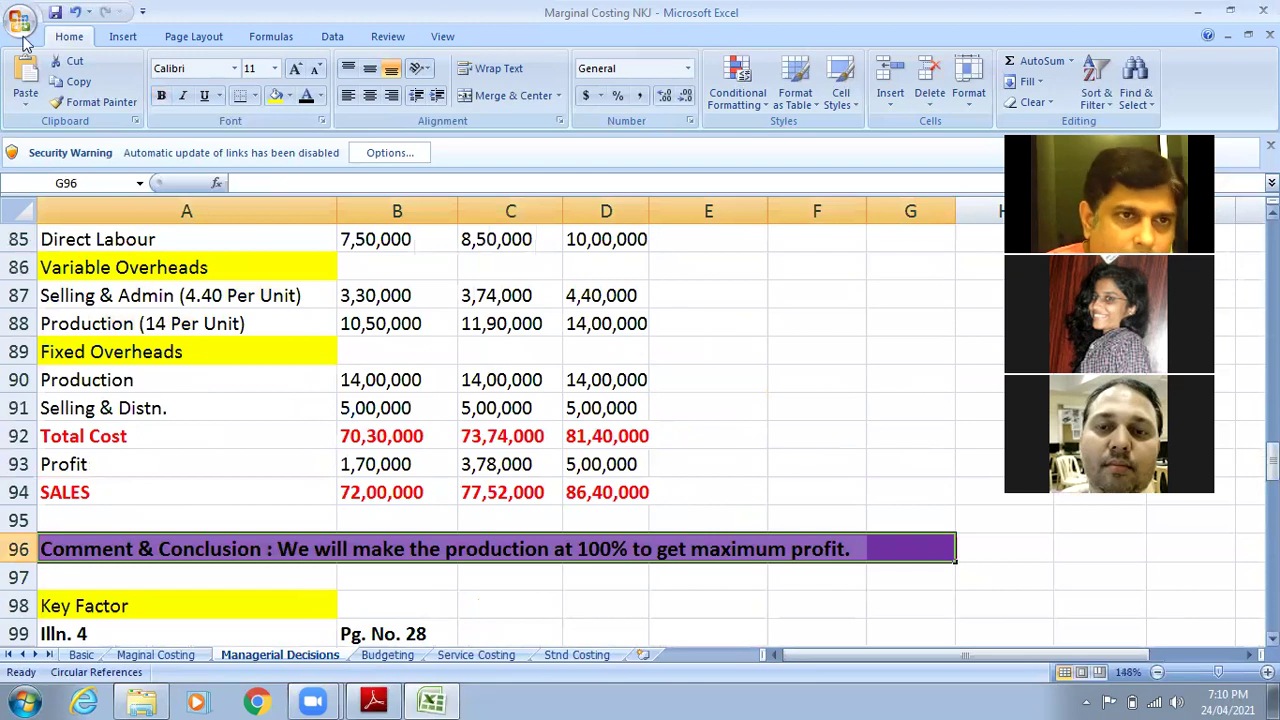
left_click(72, 81)
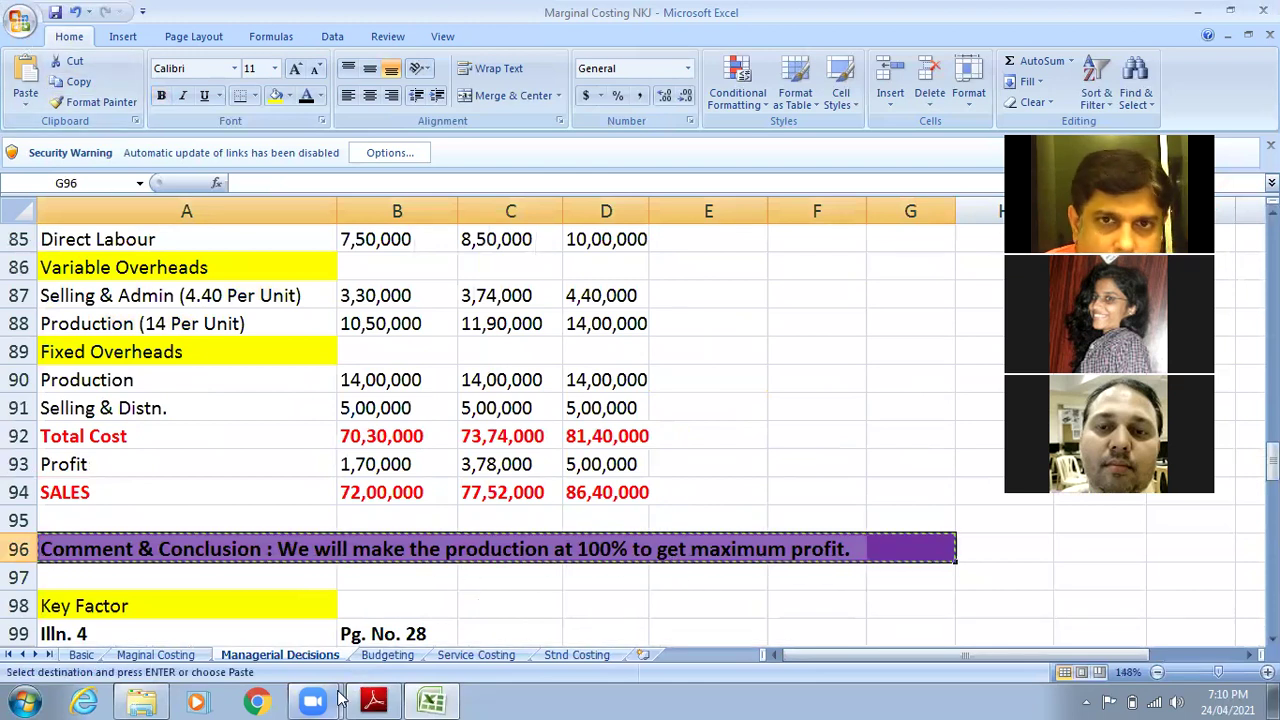
Step: Paste the copied Comment & Conclusion row into the Budgeting sheet at B15, directly below Illustration 2's Sales row
left_click(387, 655)
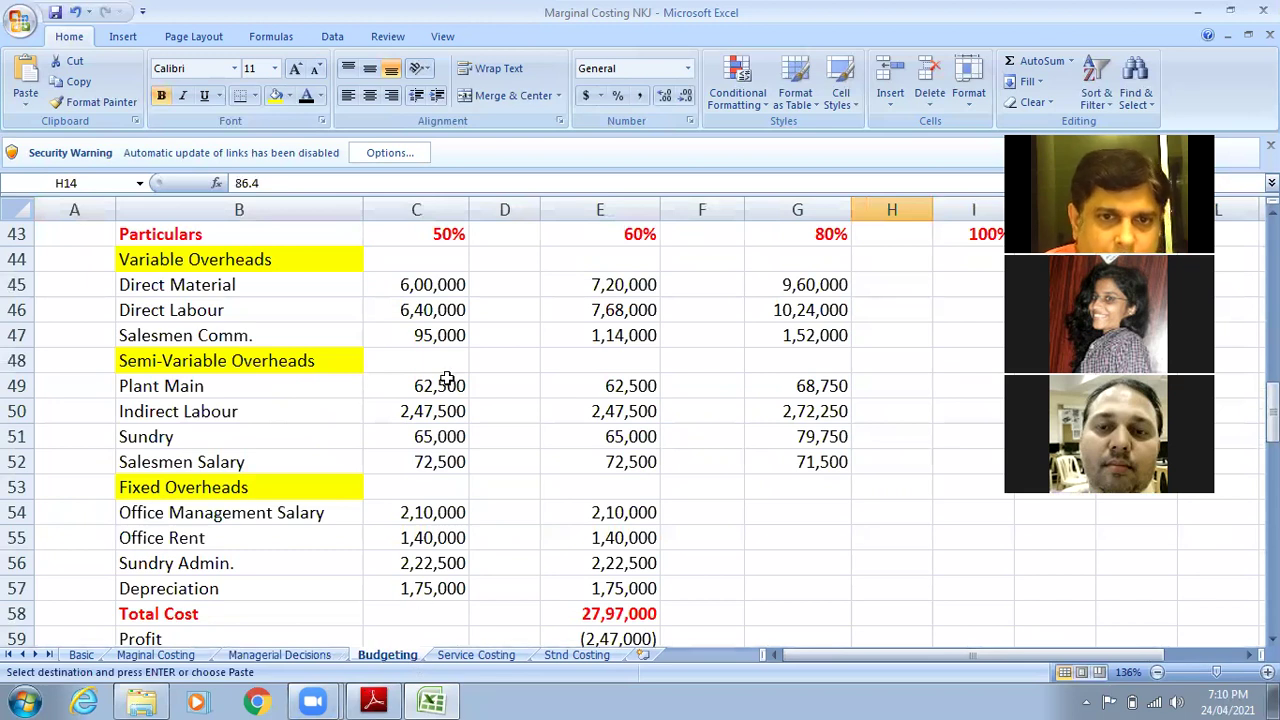
scroll(420, 409, "up", 13)
left_click(226, 511)
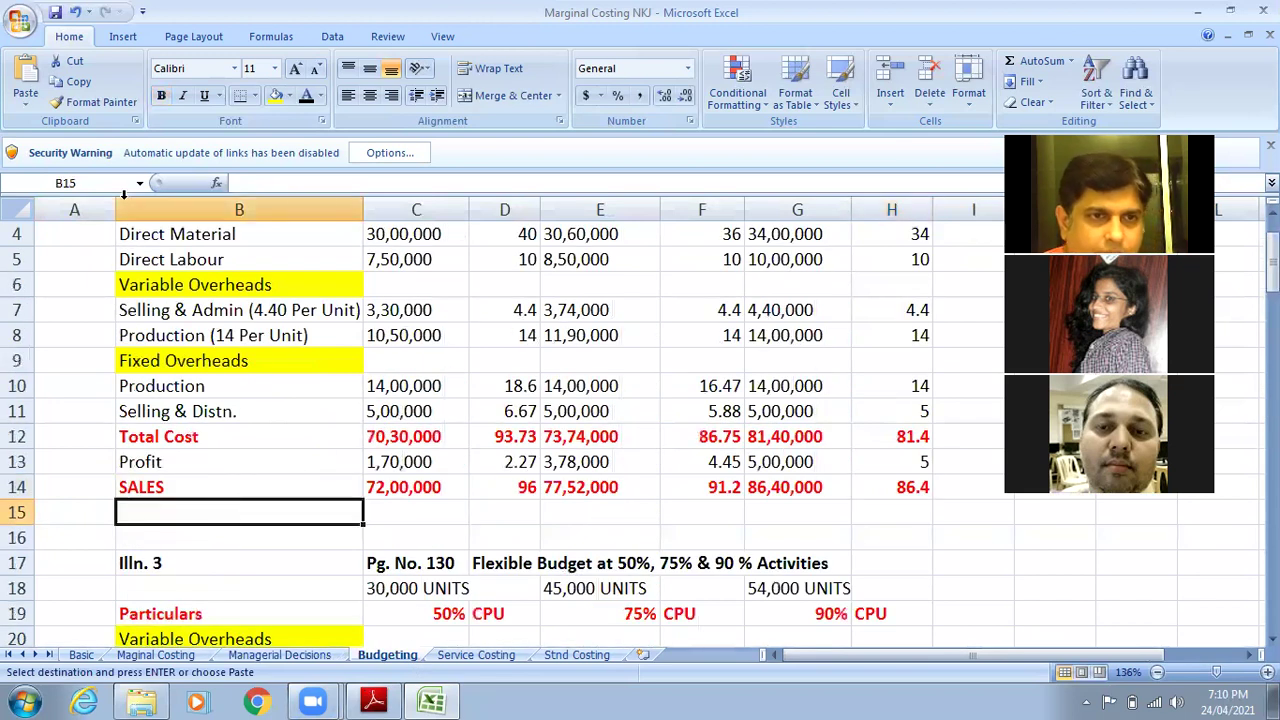
left_click(26, 75)
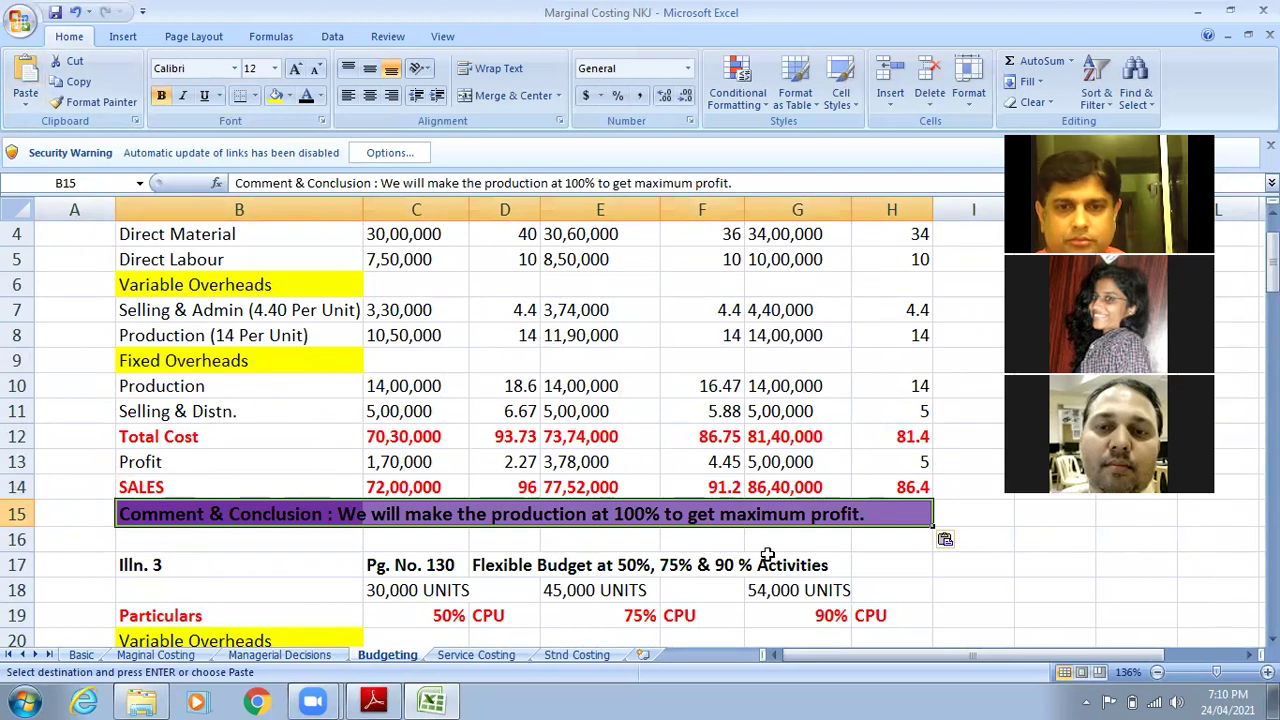
Step: Highlight question (b) about the most profitable level in the PDF, then review the completed Illustration 2 budget and conclusion in the Excel workbook
left_click(374, 700)
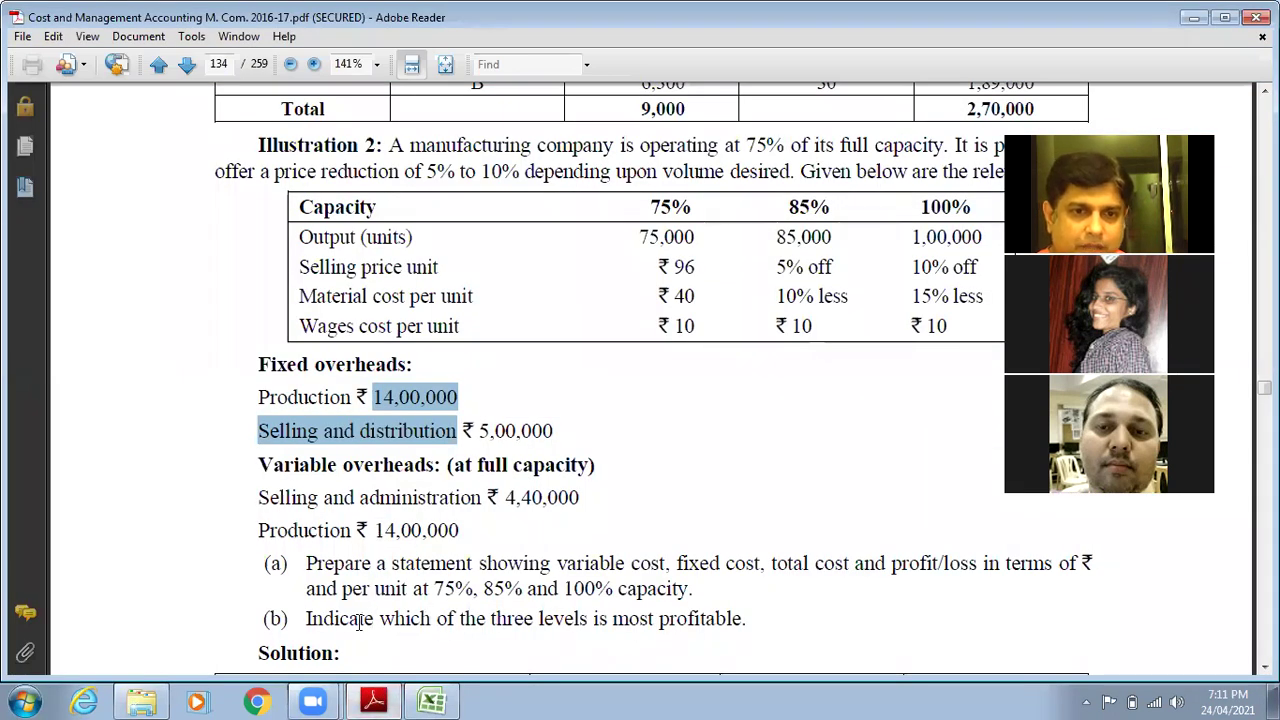
left_click_drag(310, 618, 712, 634)
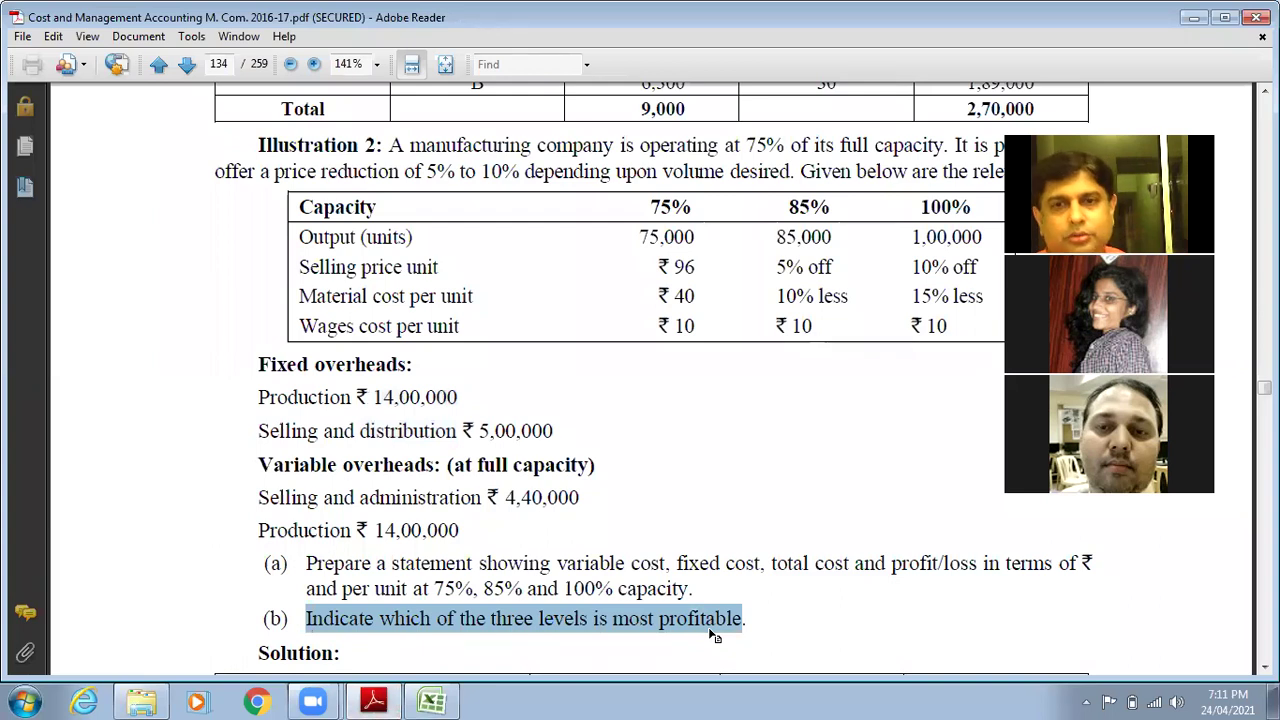
left_click(432, 701)
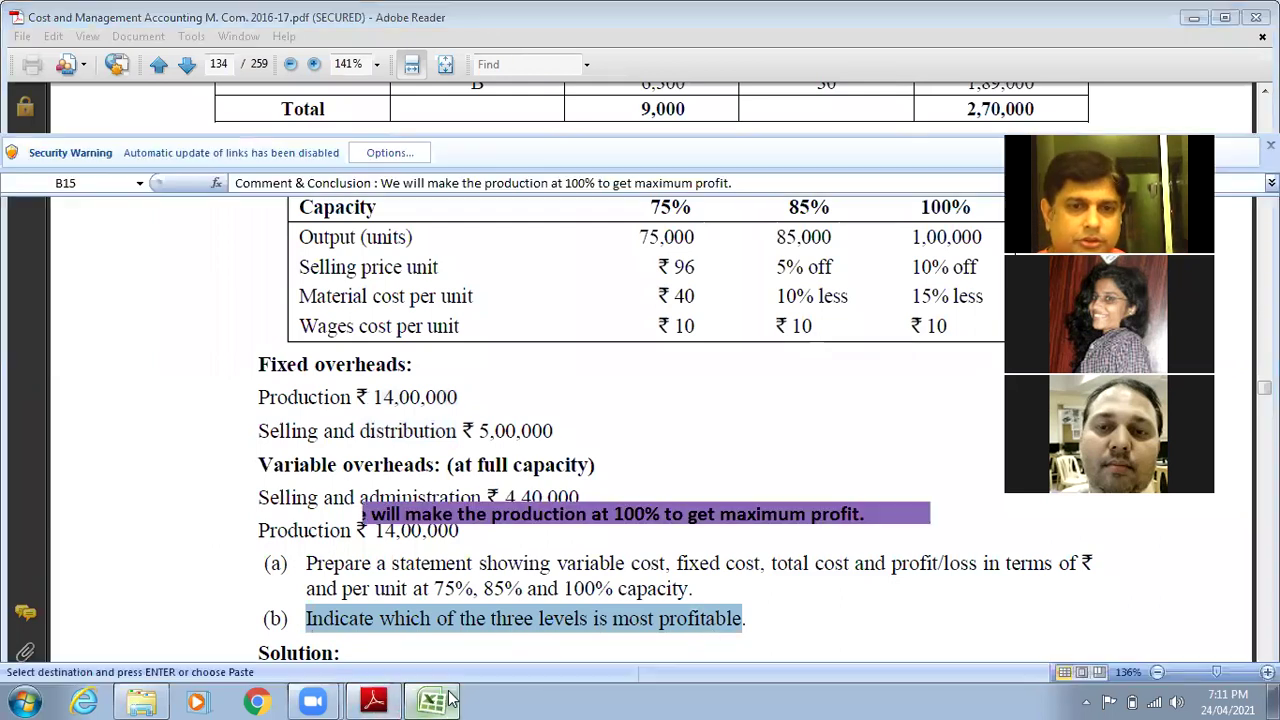
left_click(872, 566)
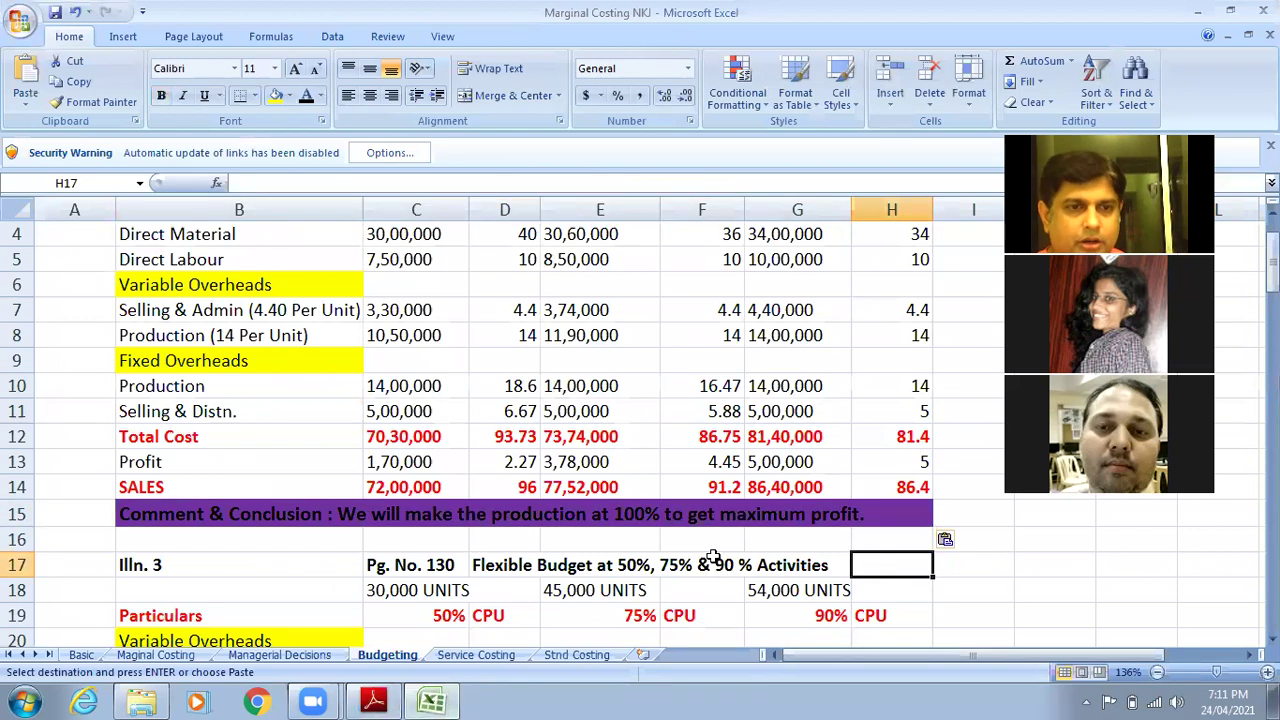
left_click(960, 430)
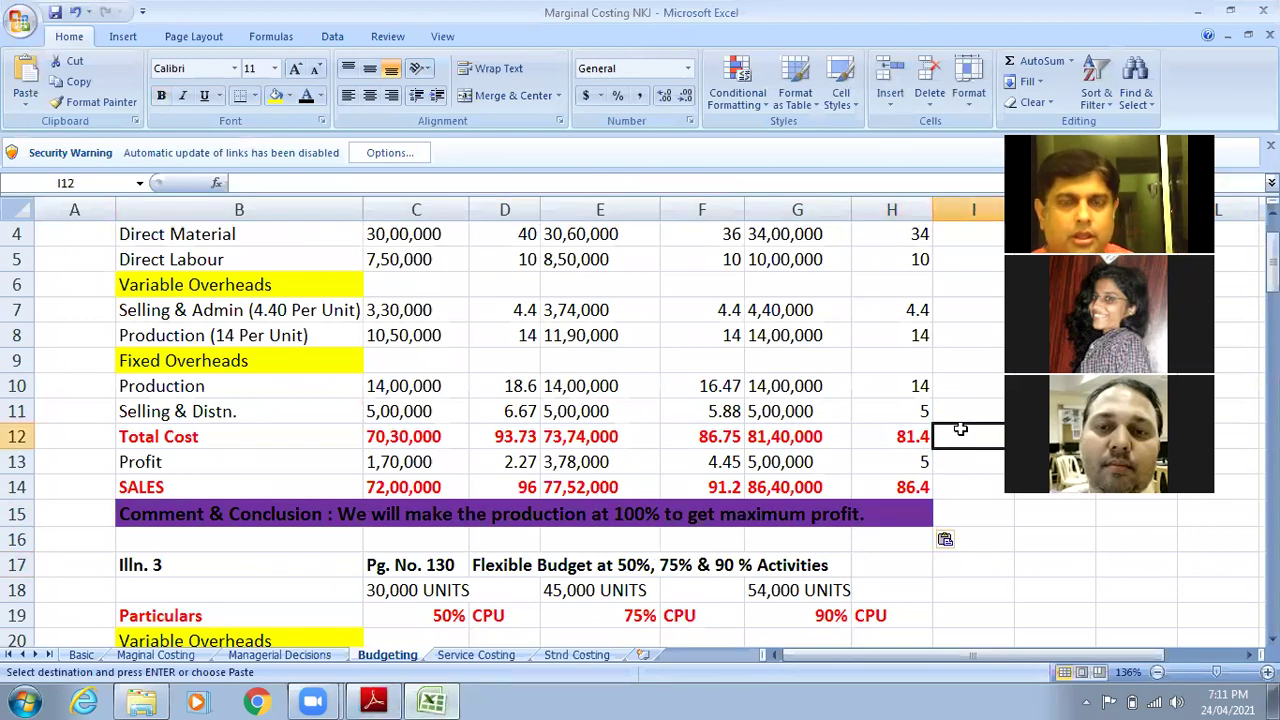
scroll(411, 436, "up", 1)
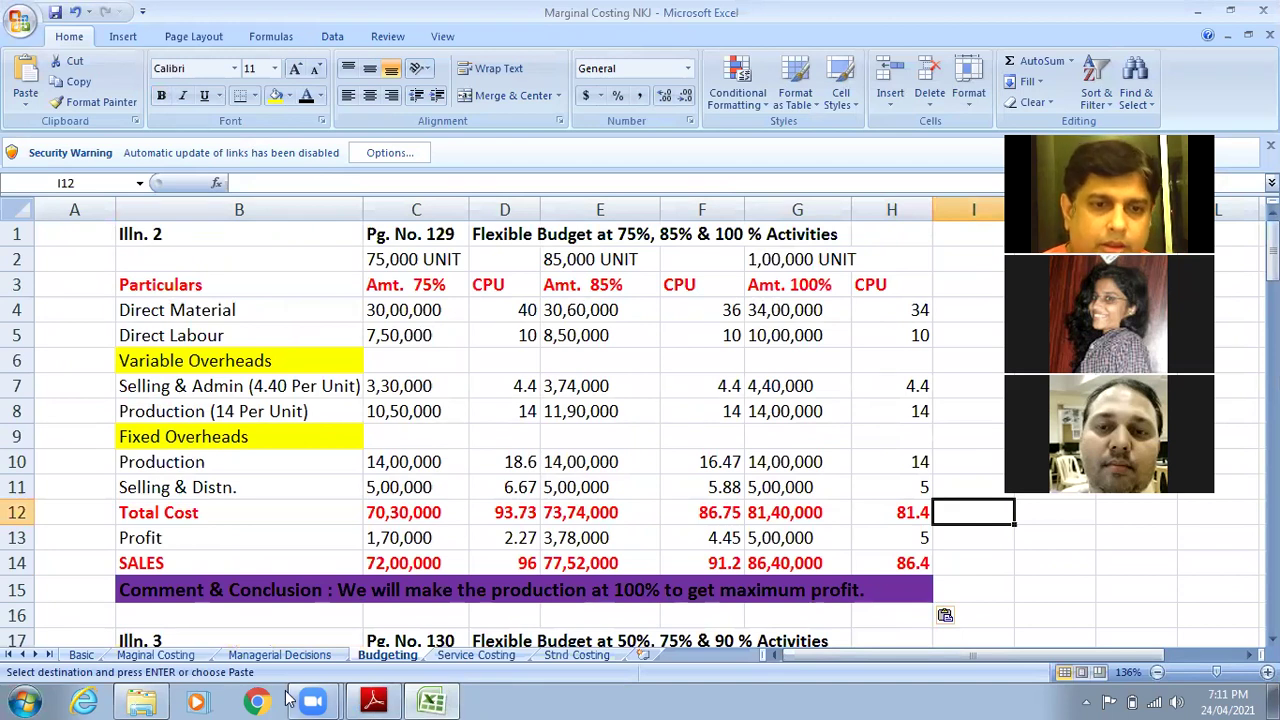
mouse_move(383, 698)
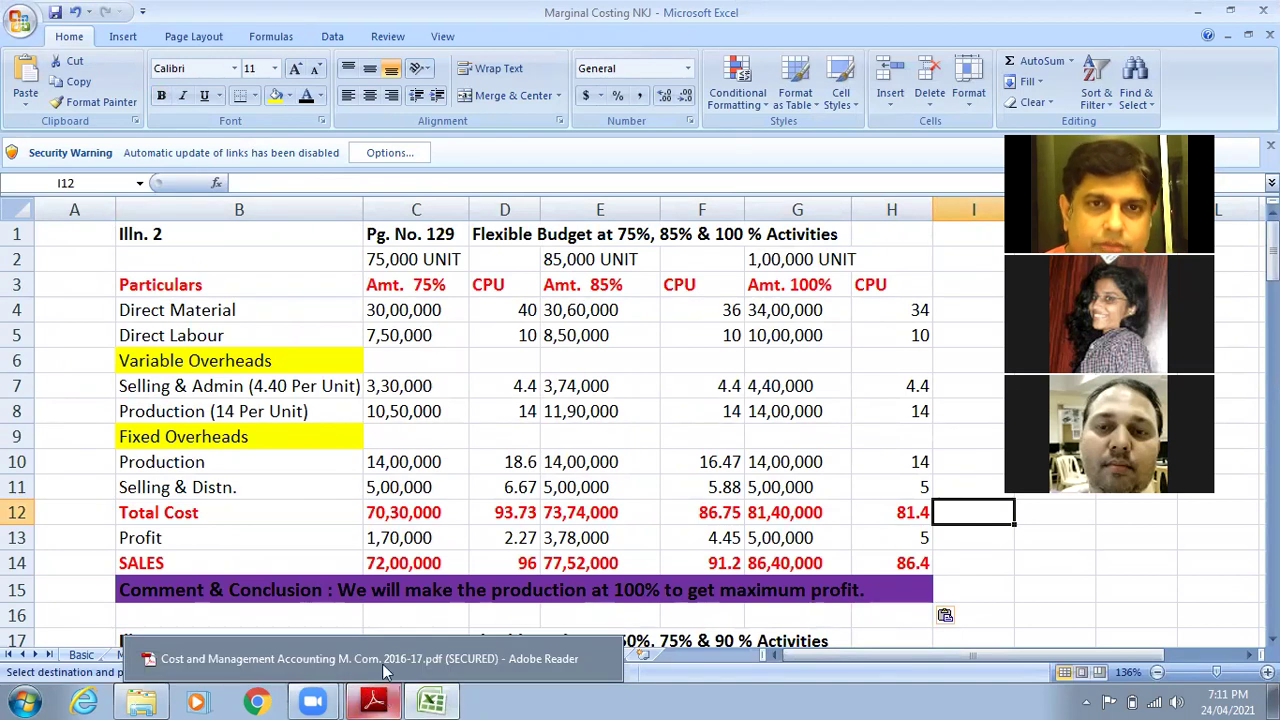